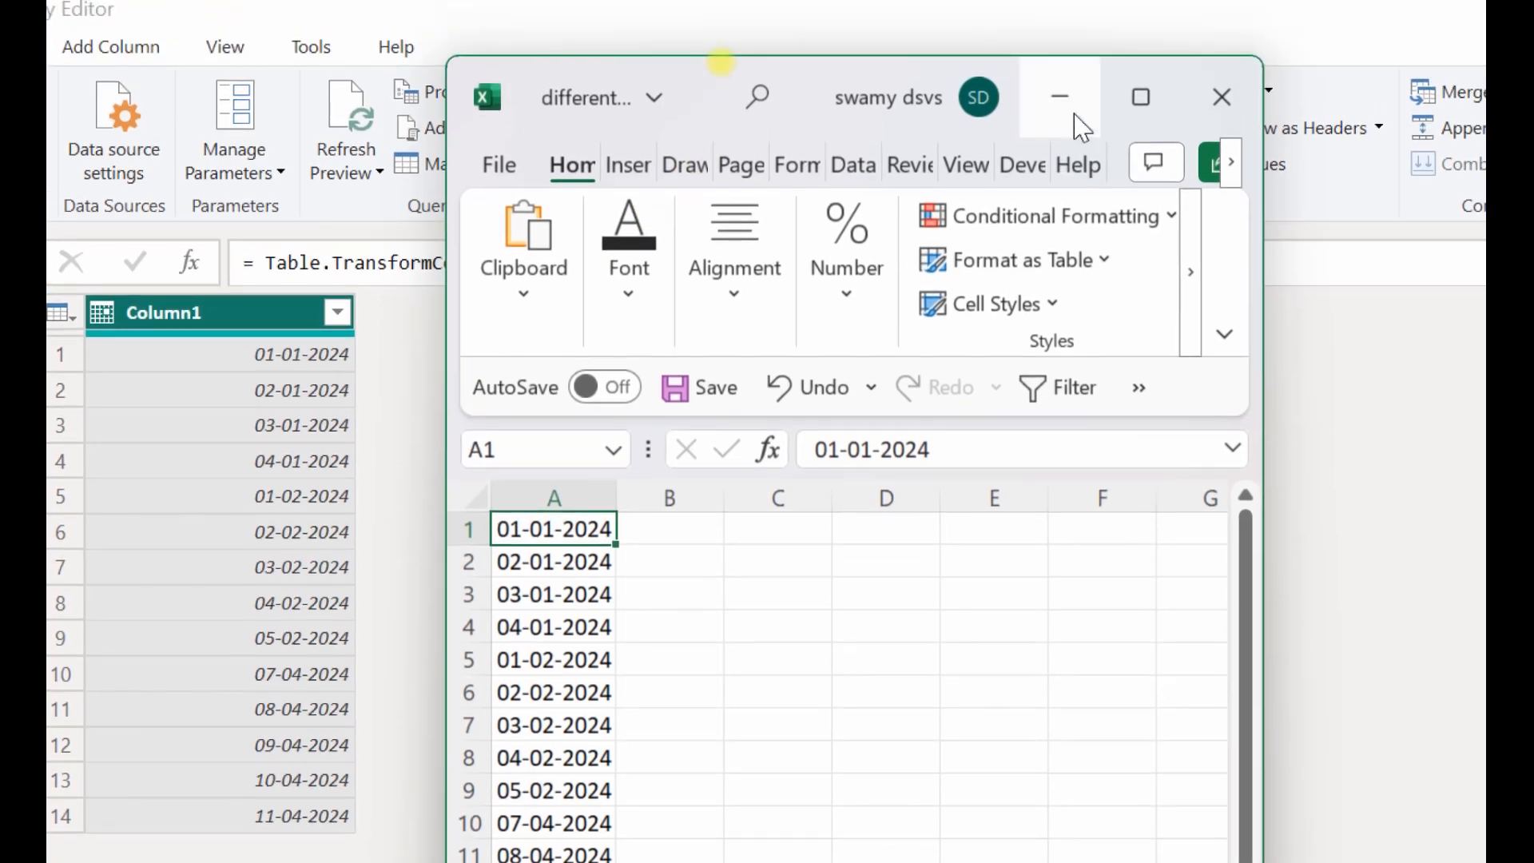
- Return to Power Query Editor and add a column with the month number extracted from the Column1 dates
click(1061, 27)
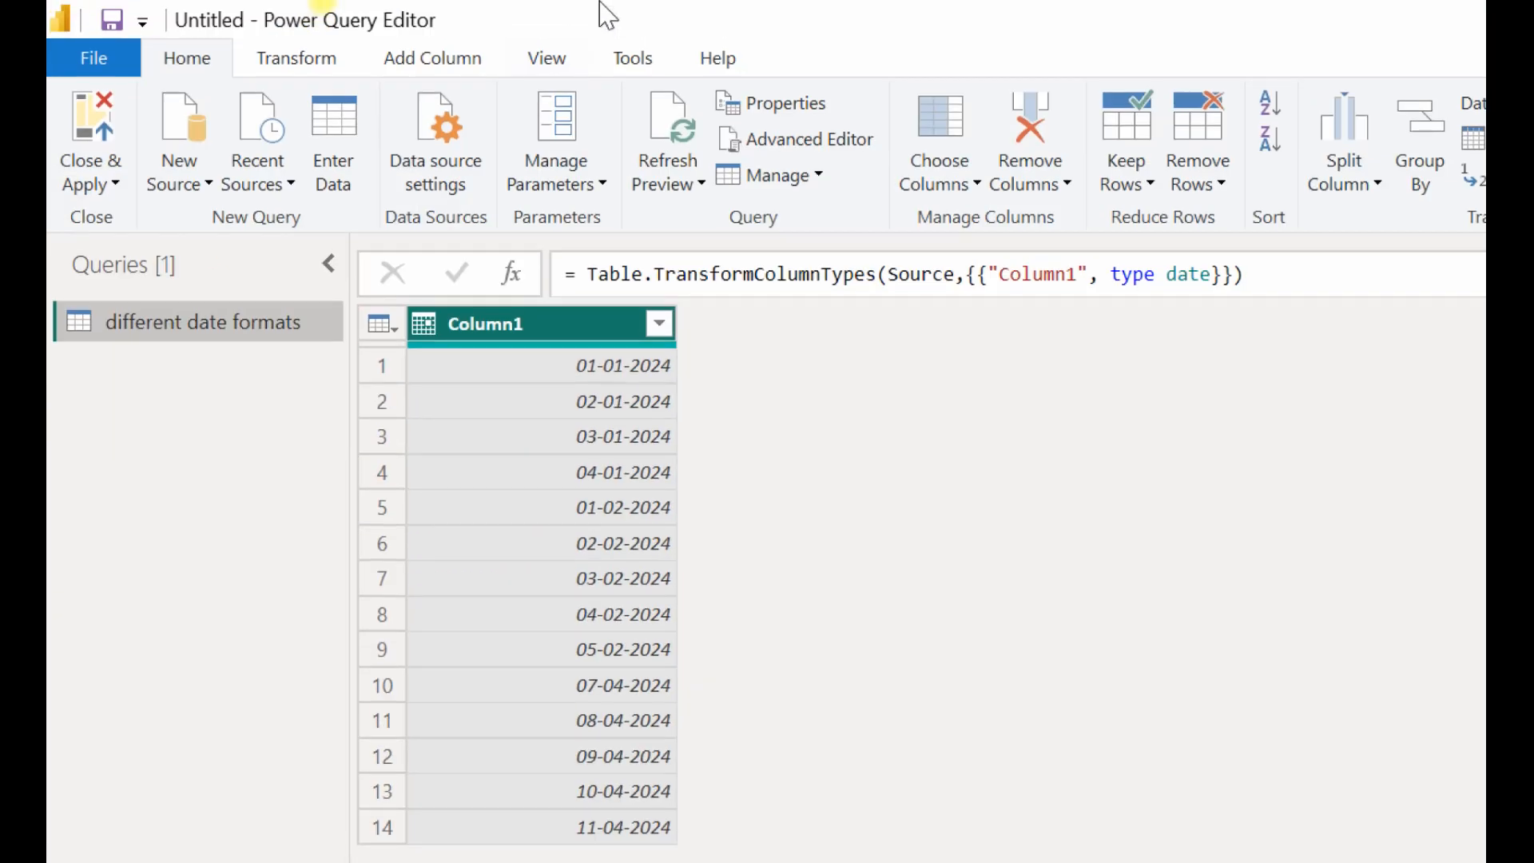
click(482, 64)
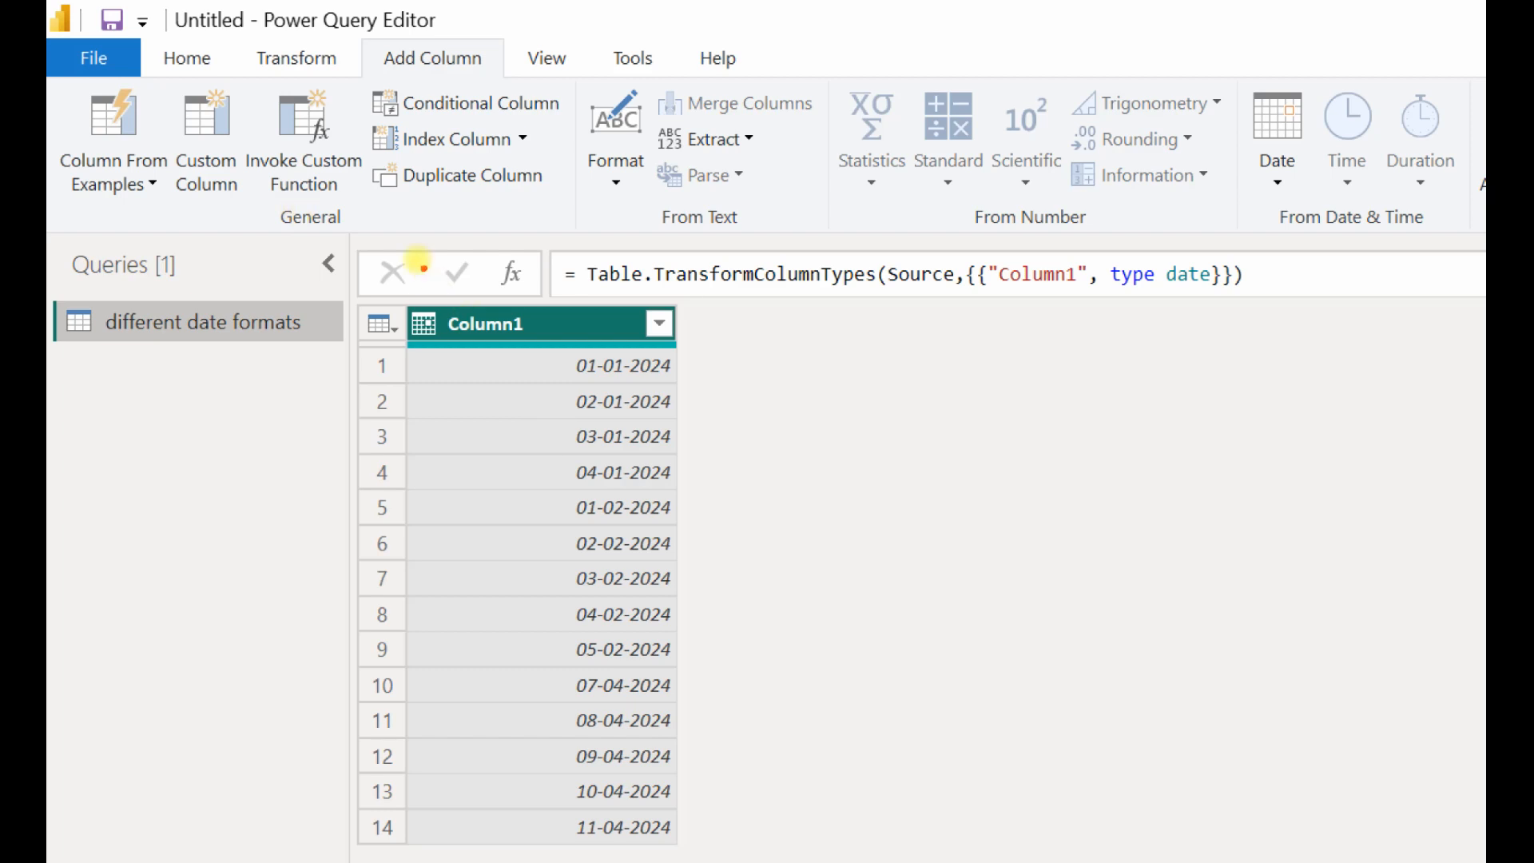
drag(393, 74, 505, 80)
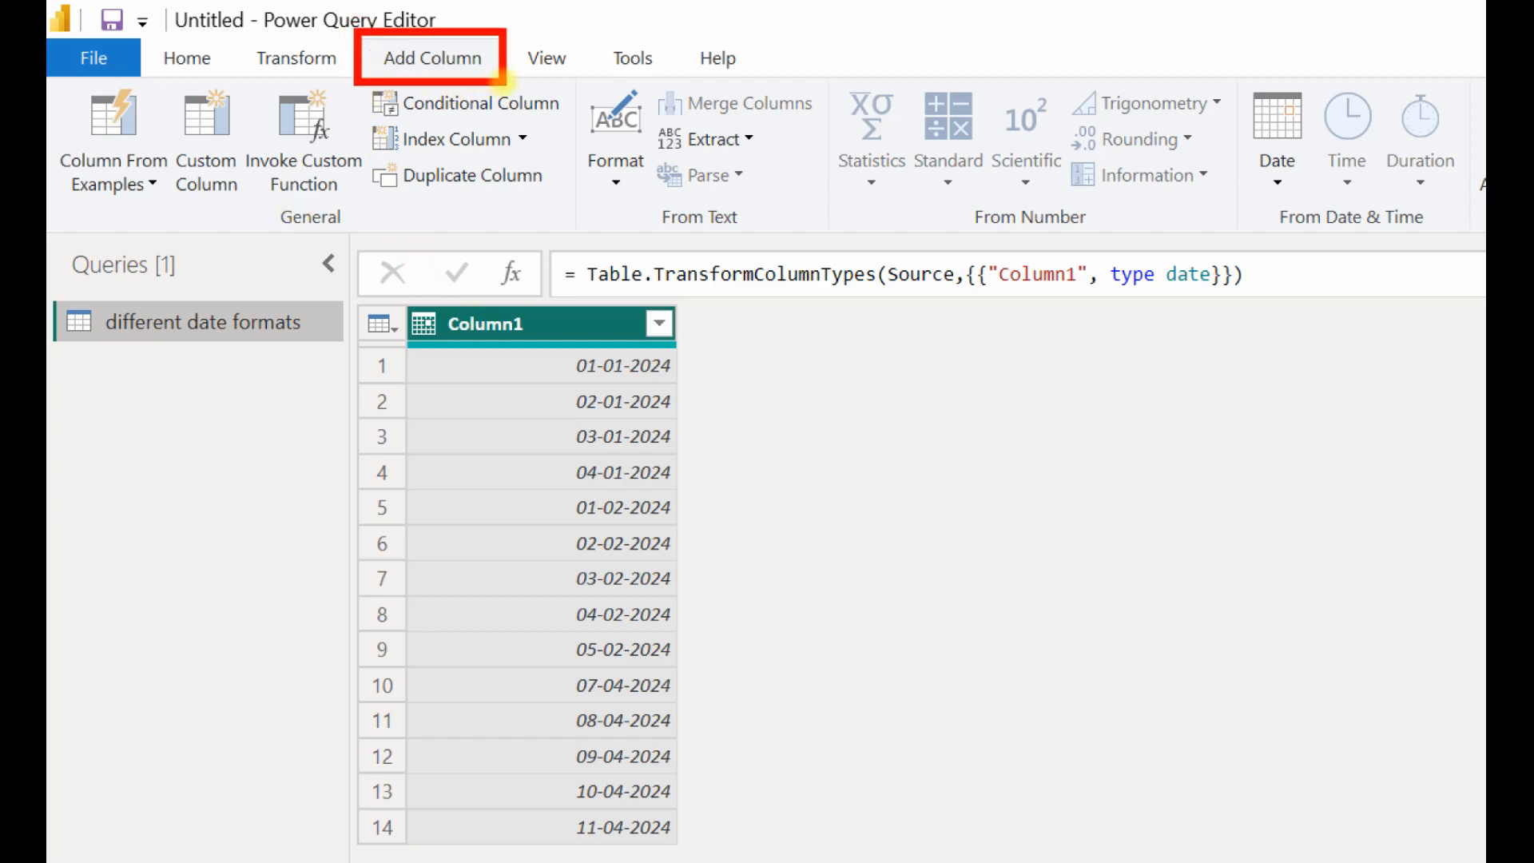
mouse_move(477, 74)
mouse_down()
mouse_move(1028, 113)
mouse_move(1250, 154)
mouse_move(1268, 177)
mouse_up()
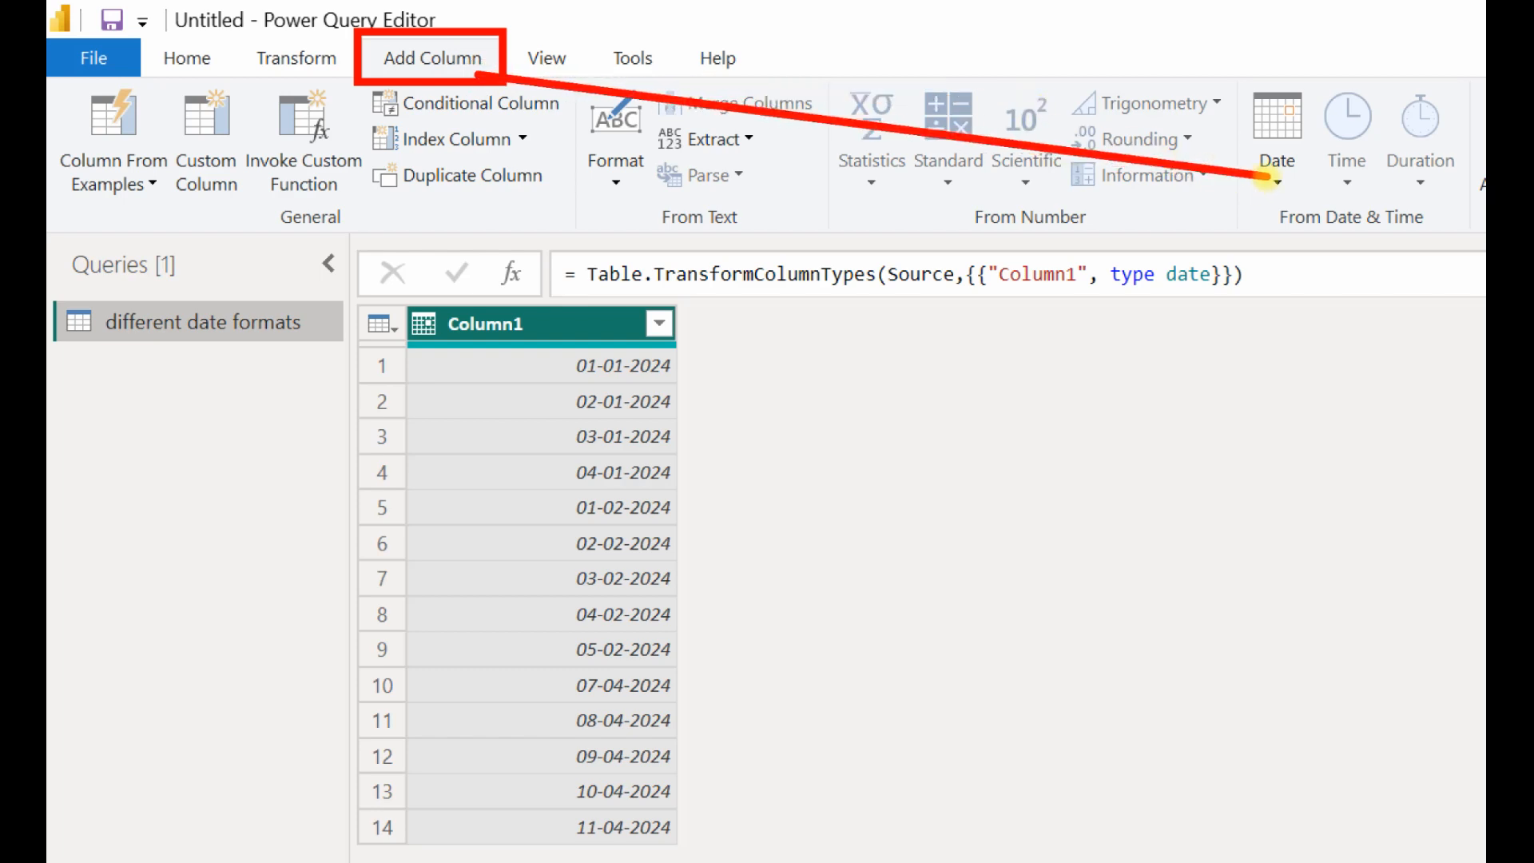
key(Escape)
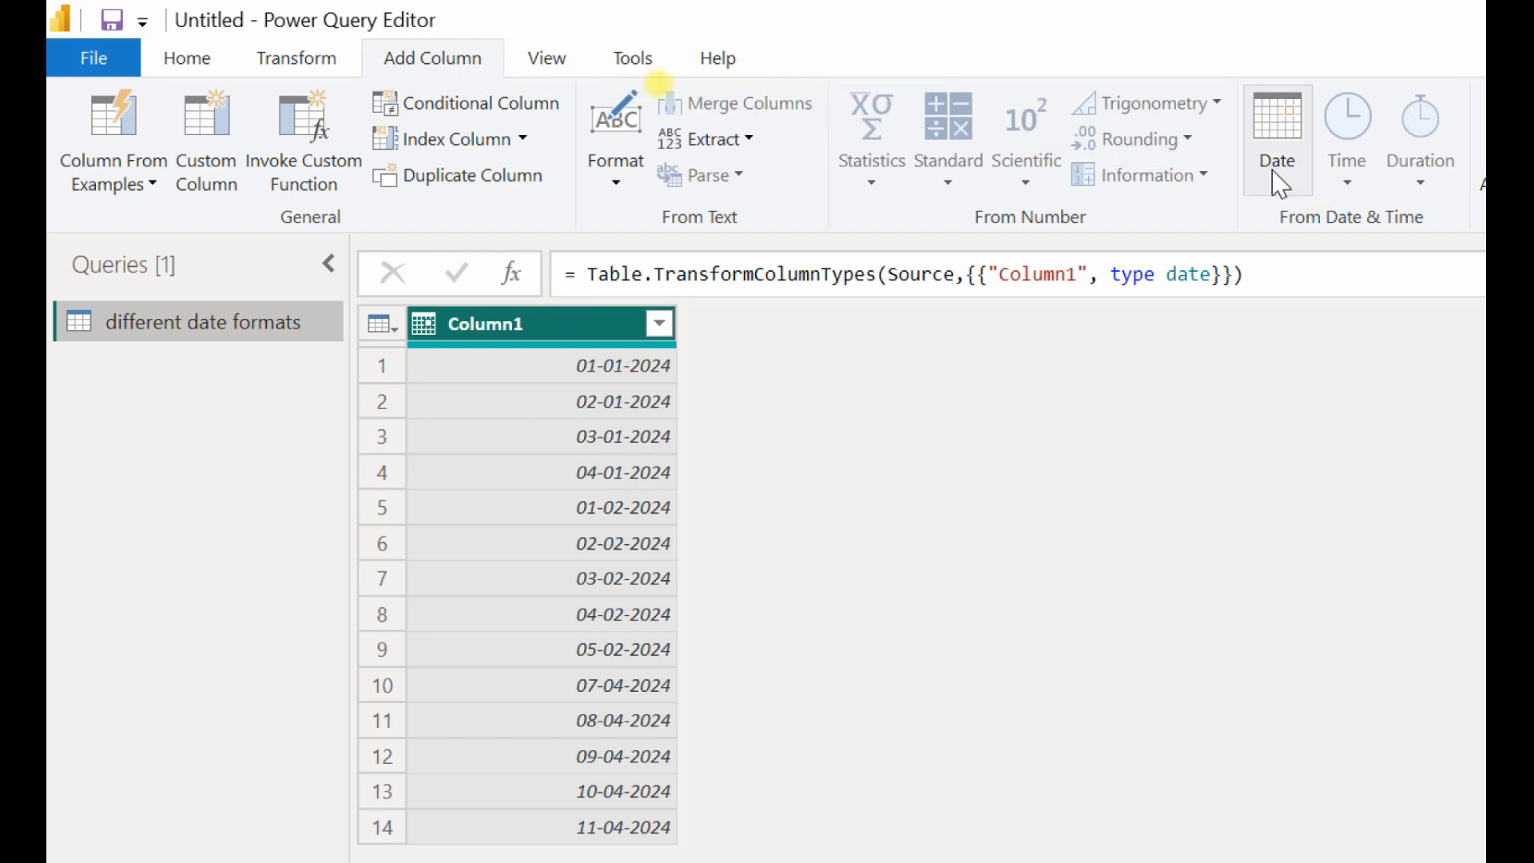
click(1278, 178)
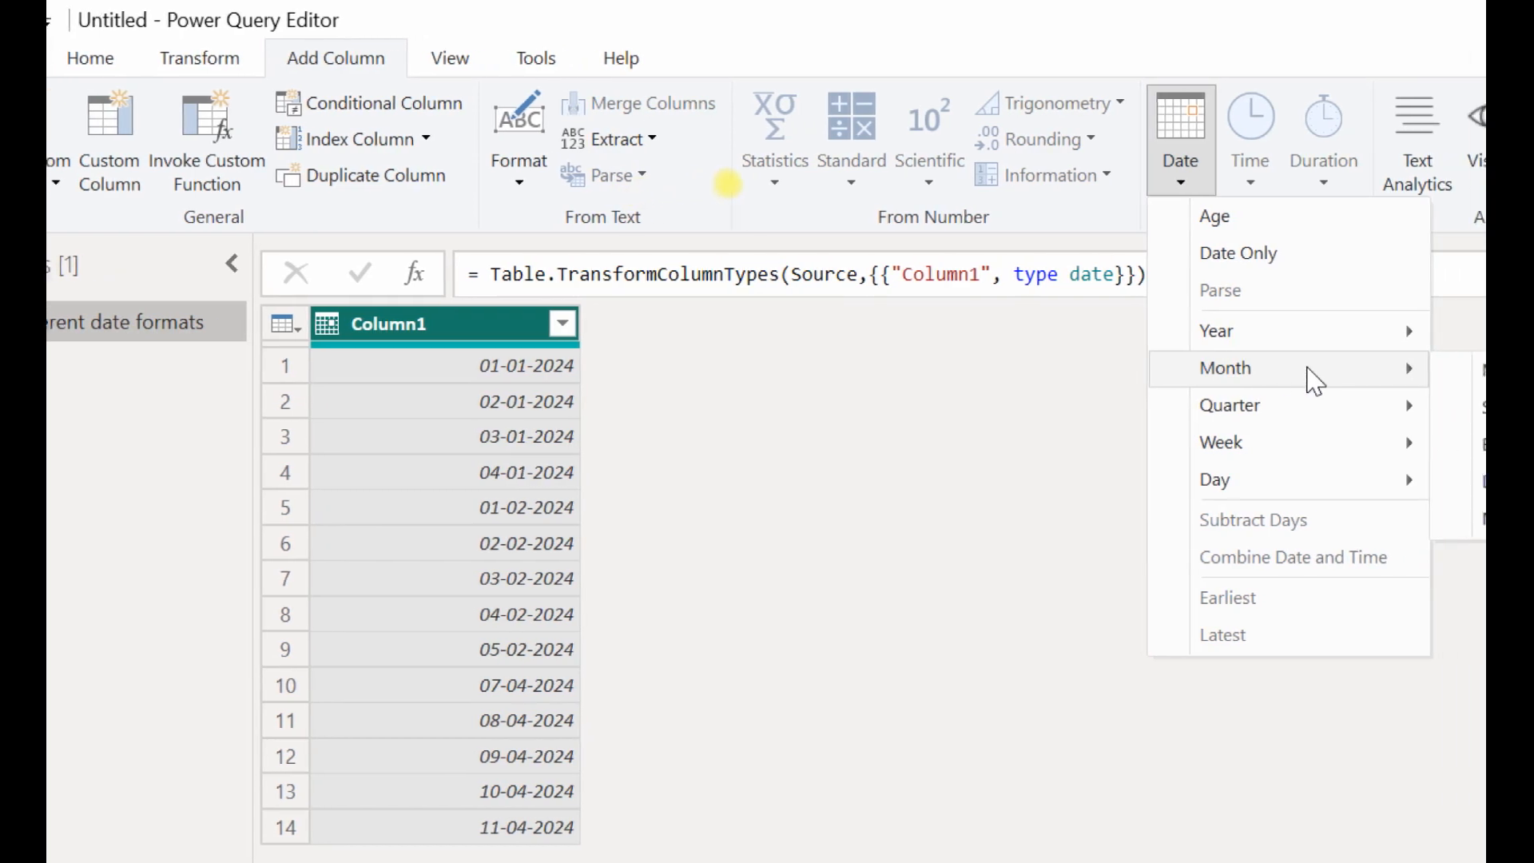
mouse_move(1519, 369)
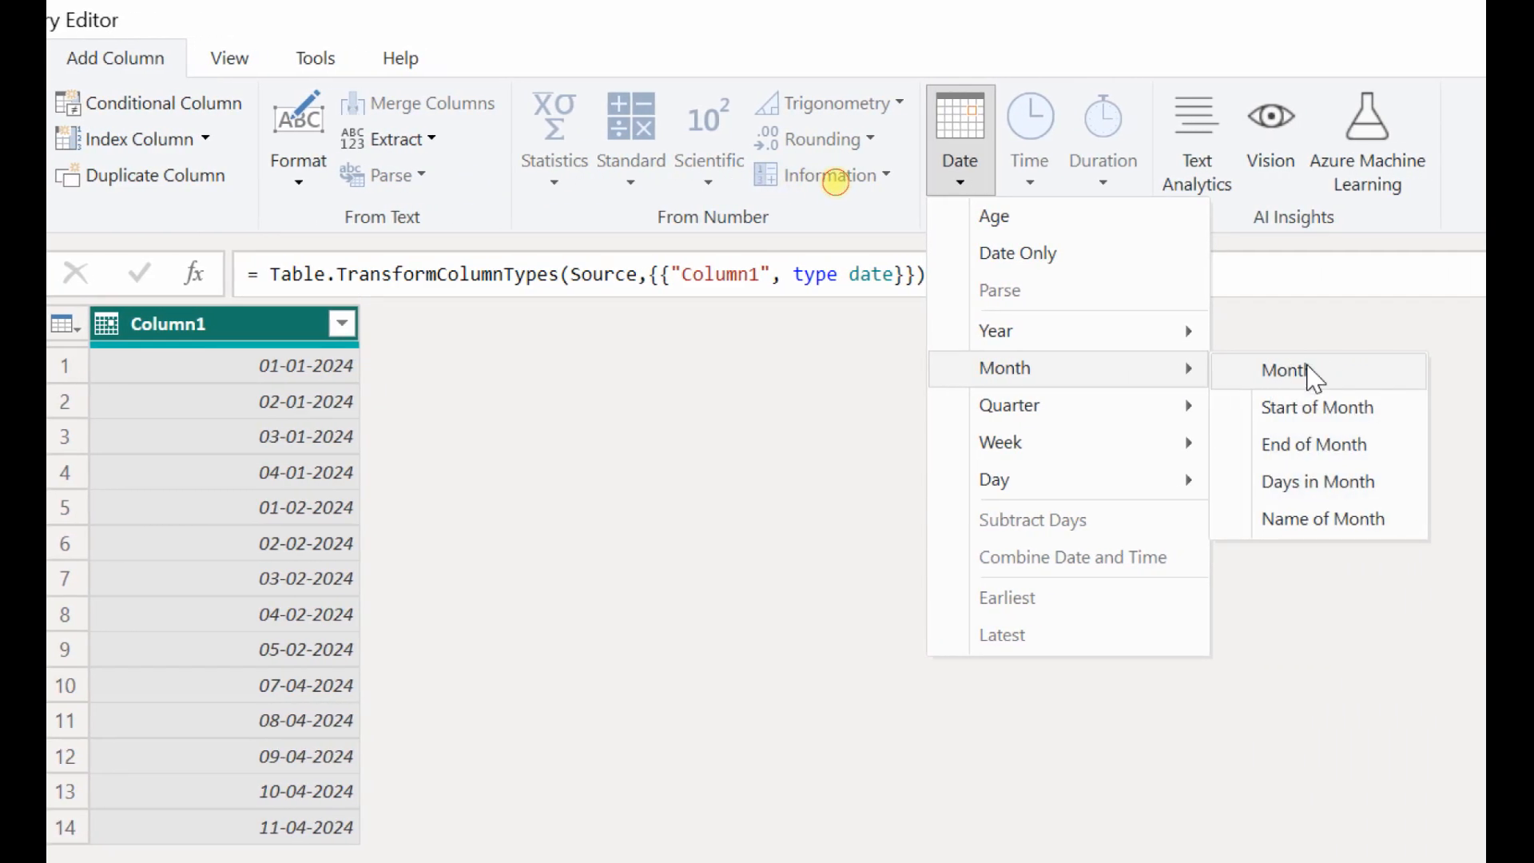
click(1308, 370)
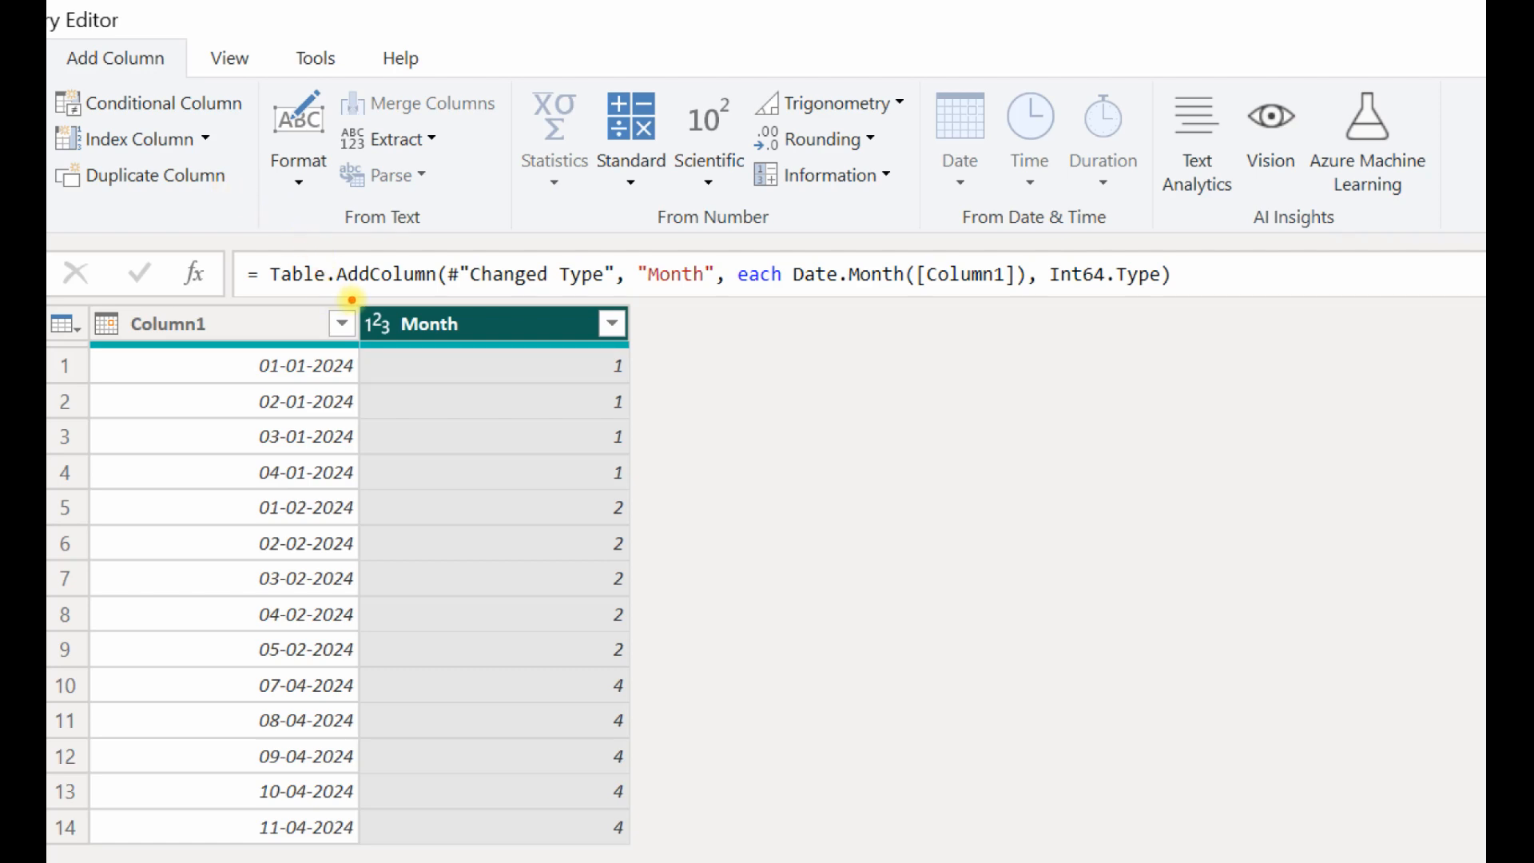
drag(358, 301, 492, 345)
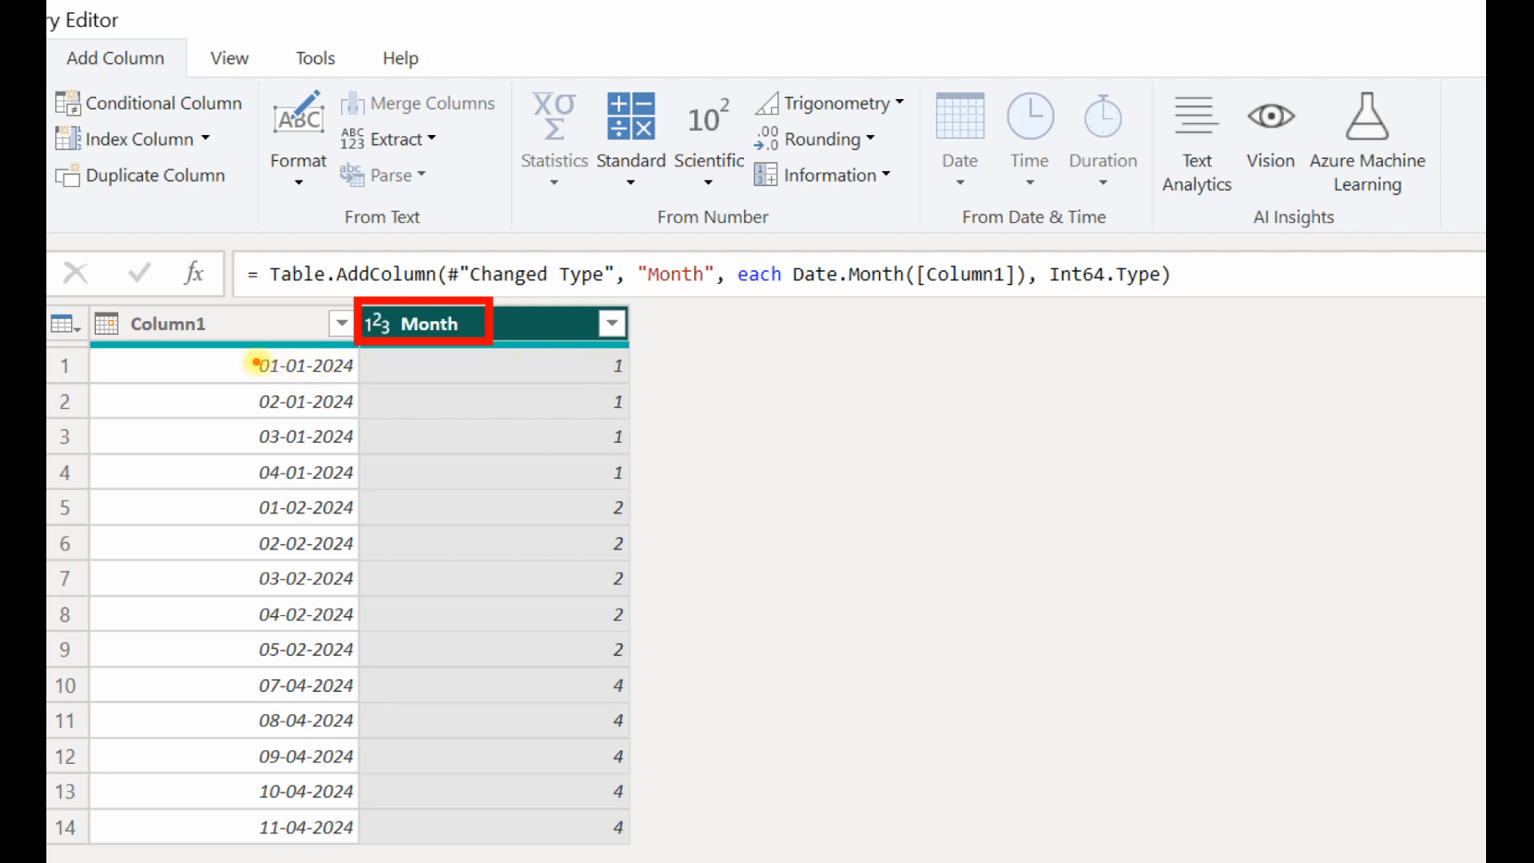
drag(297, 370, 599, 372)
drag(302, 521, 628, 516)
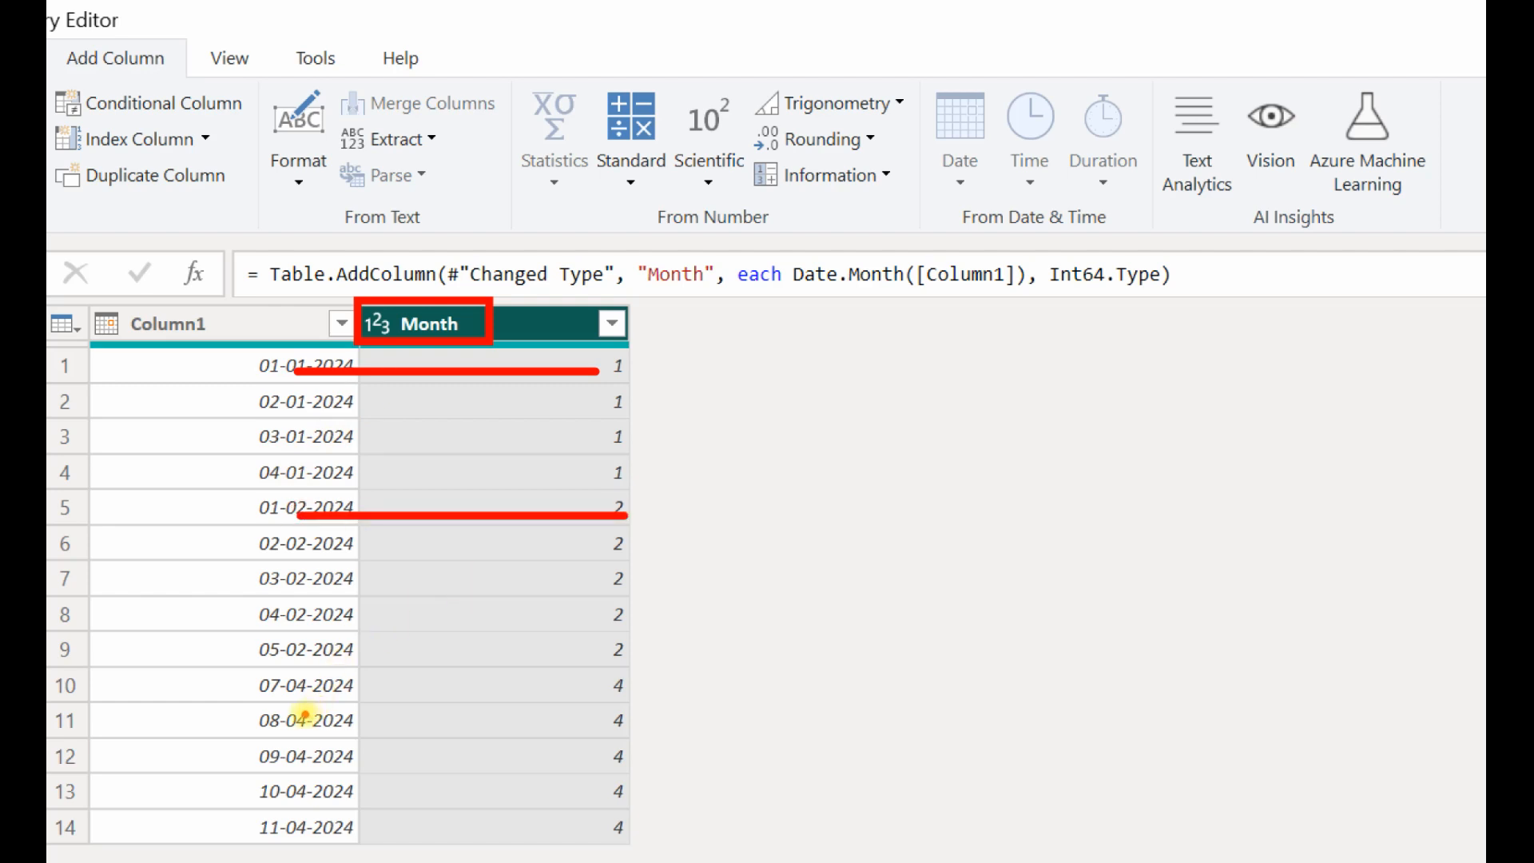
drag(297, 692, 651, 693)
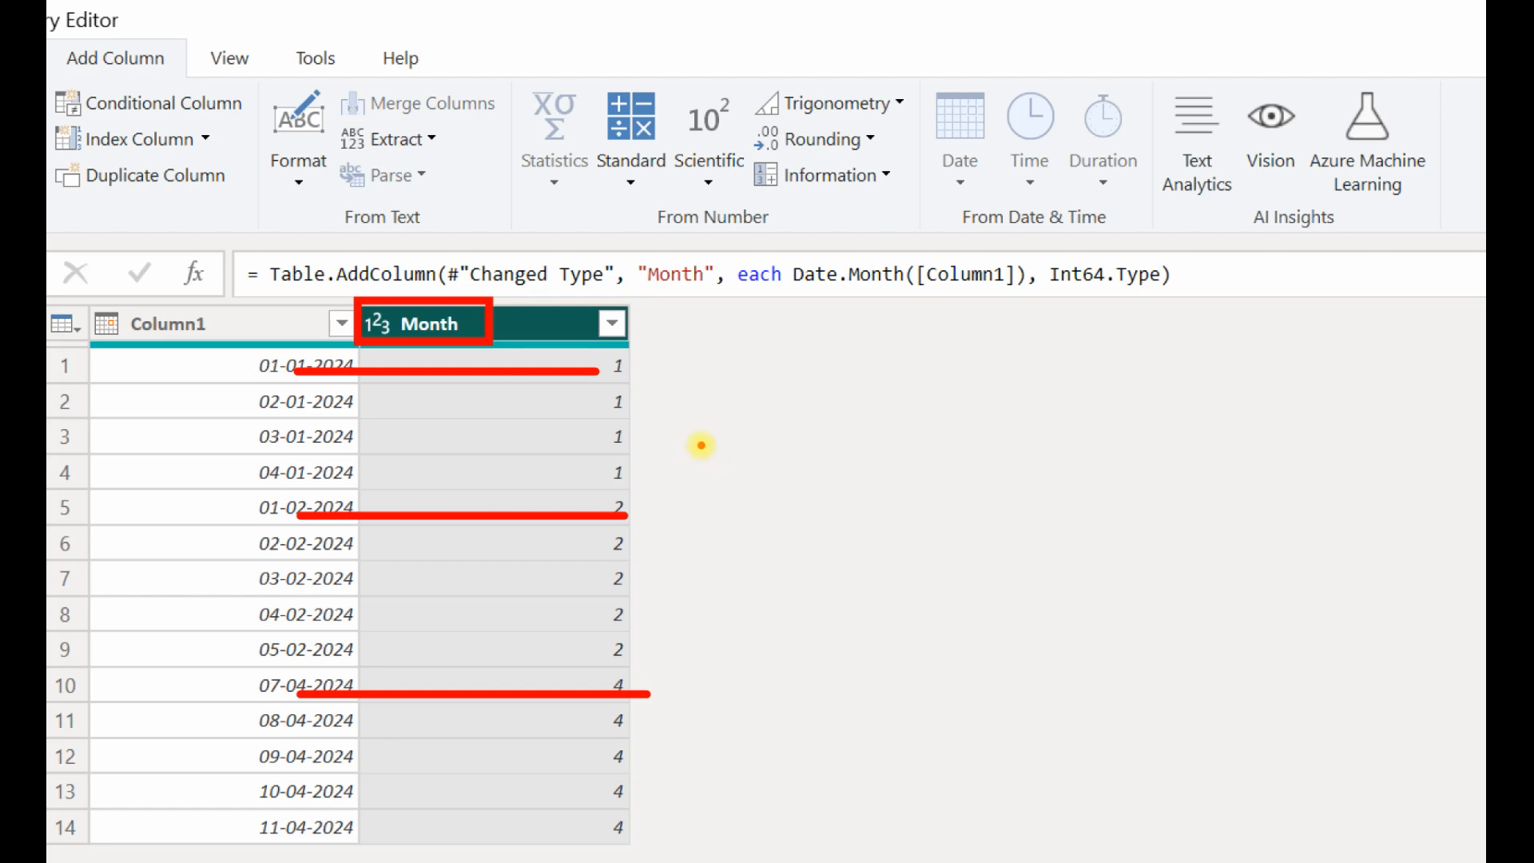
key(Escape)
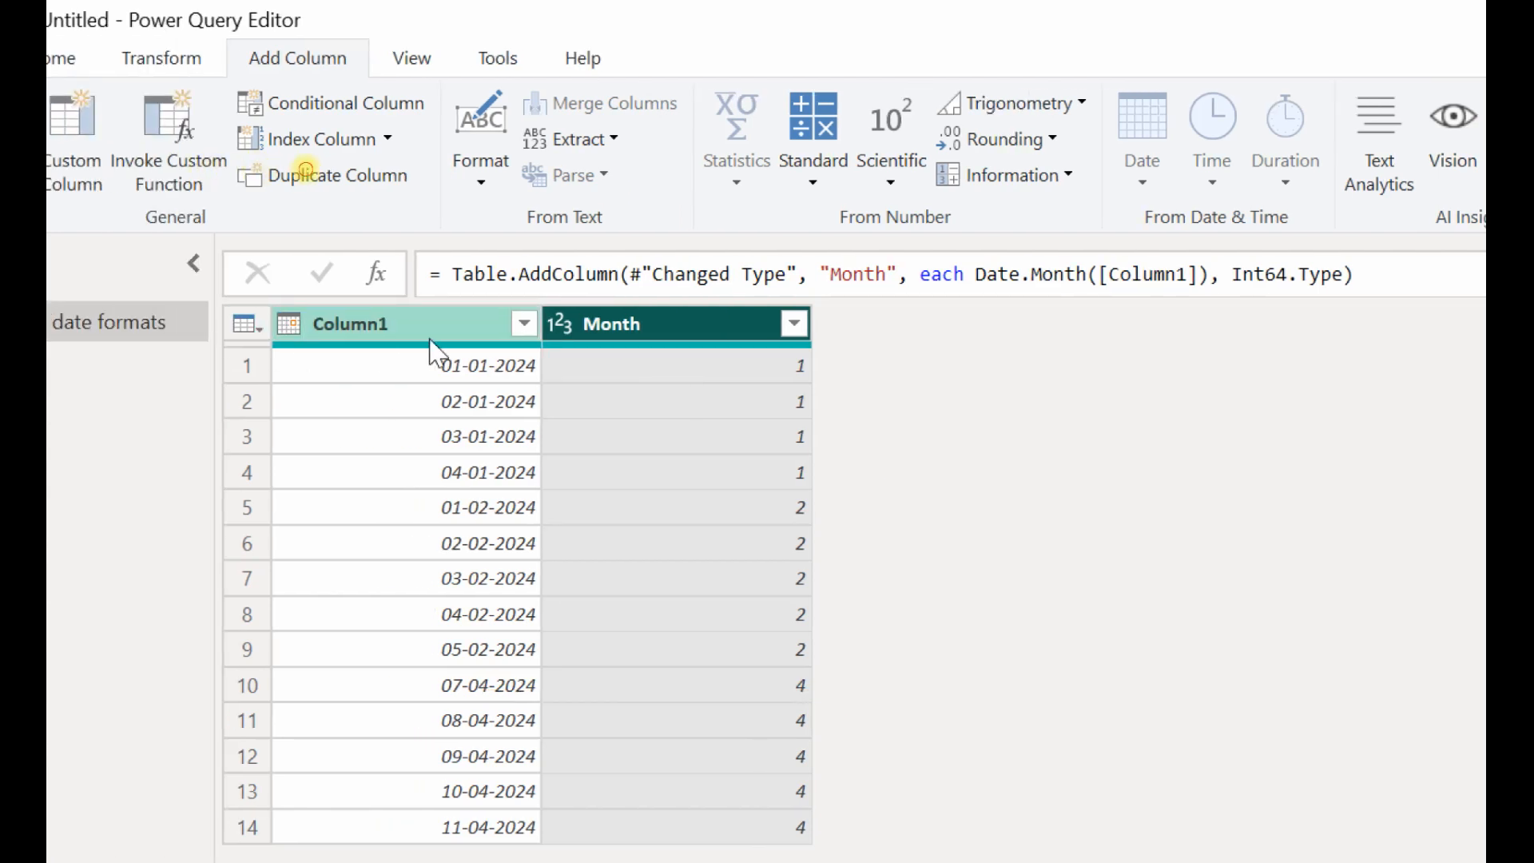
- Add a Days in Month column calculated from the dates in Column1
click(430, 339)
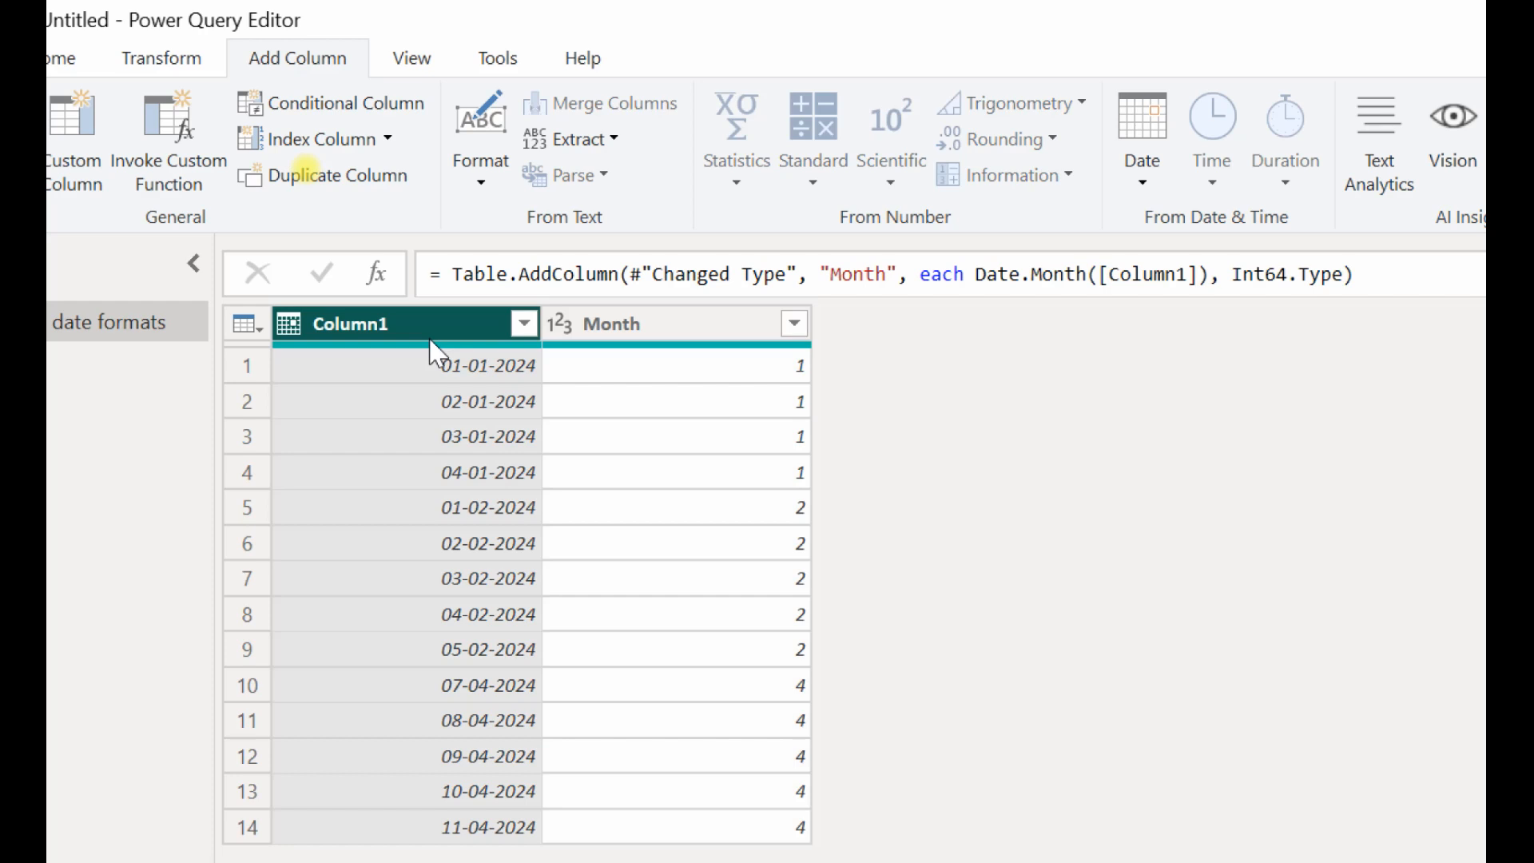
click(1153, 177)
mouse_move(1311, 376)
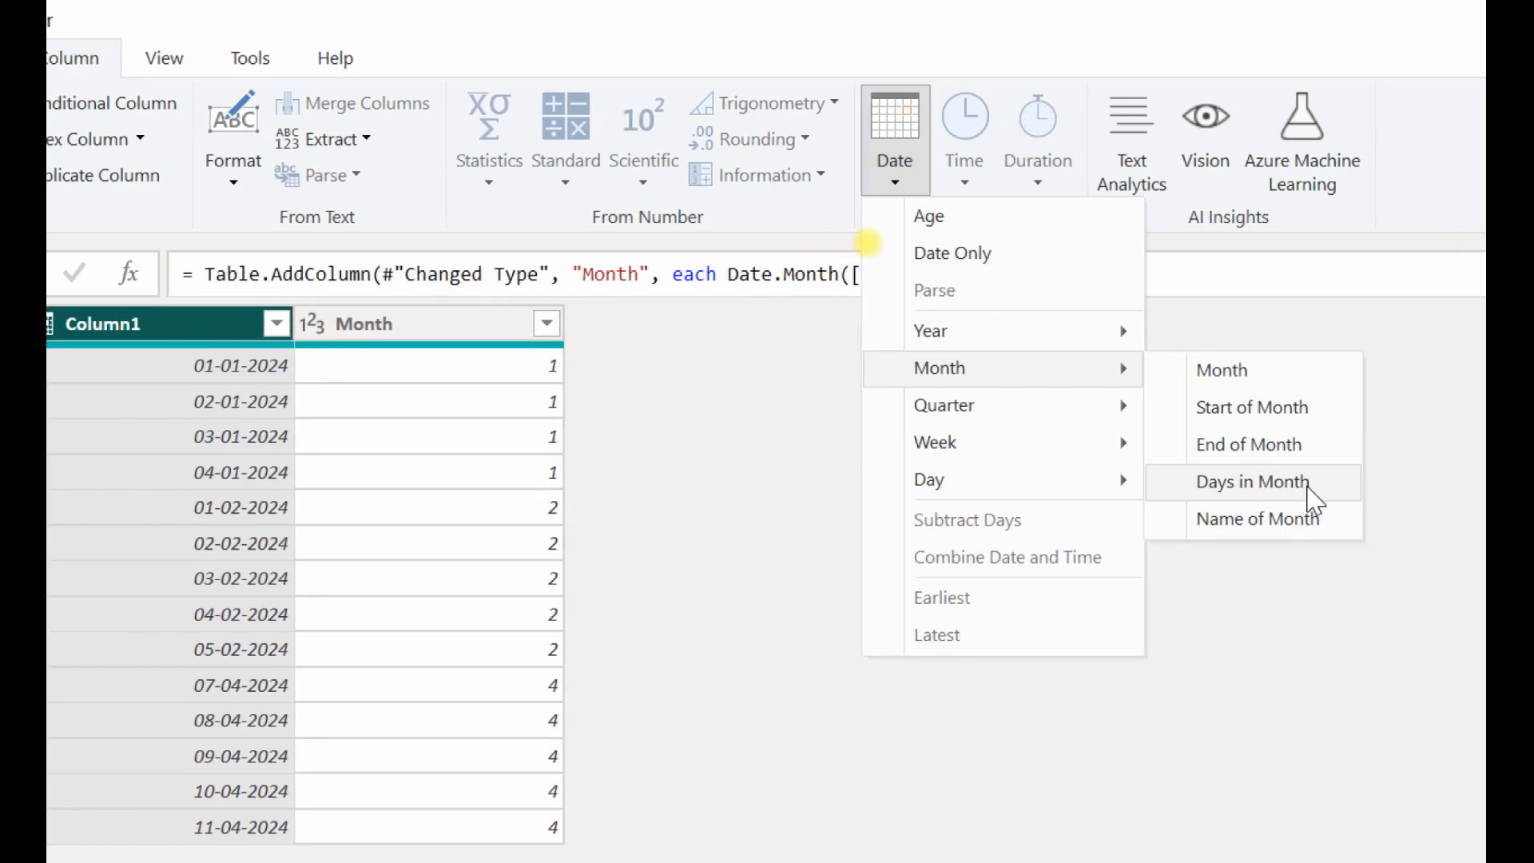
click(1311, 491)
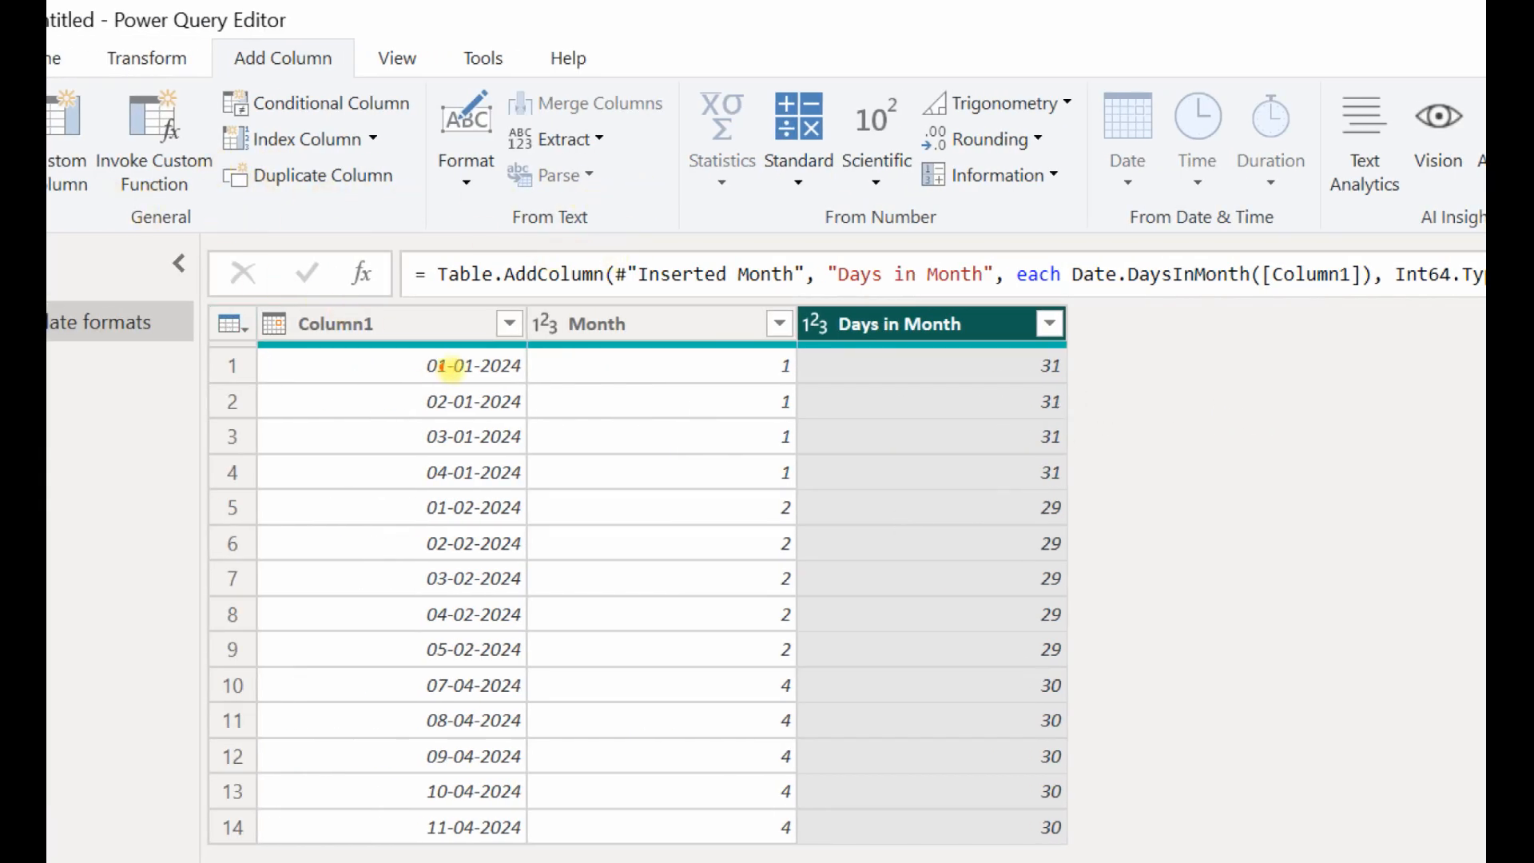
mouse_move(462, 368)
mouse_down()
mouse_move(924, 382)
mouse_move(1027, 369)
mouse_up()
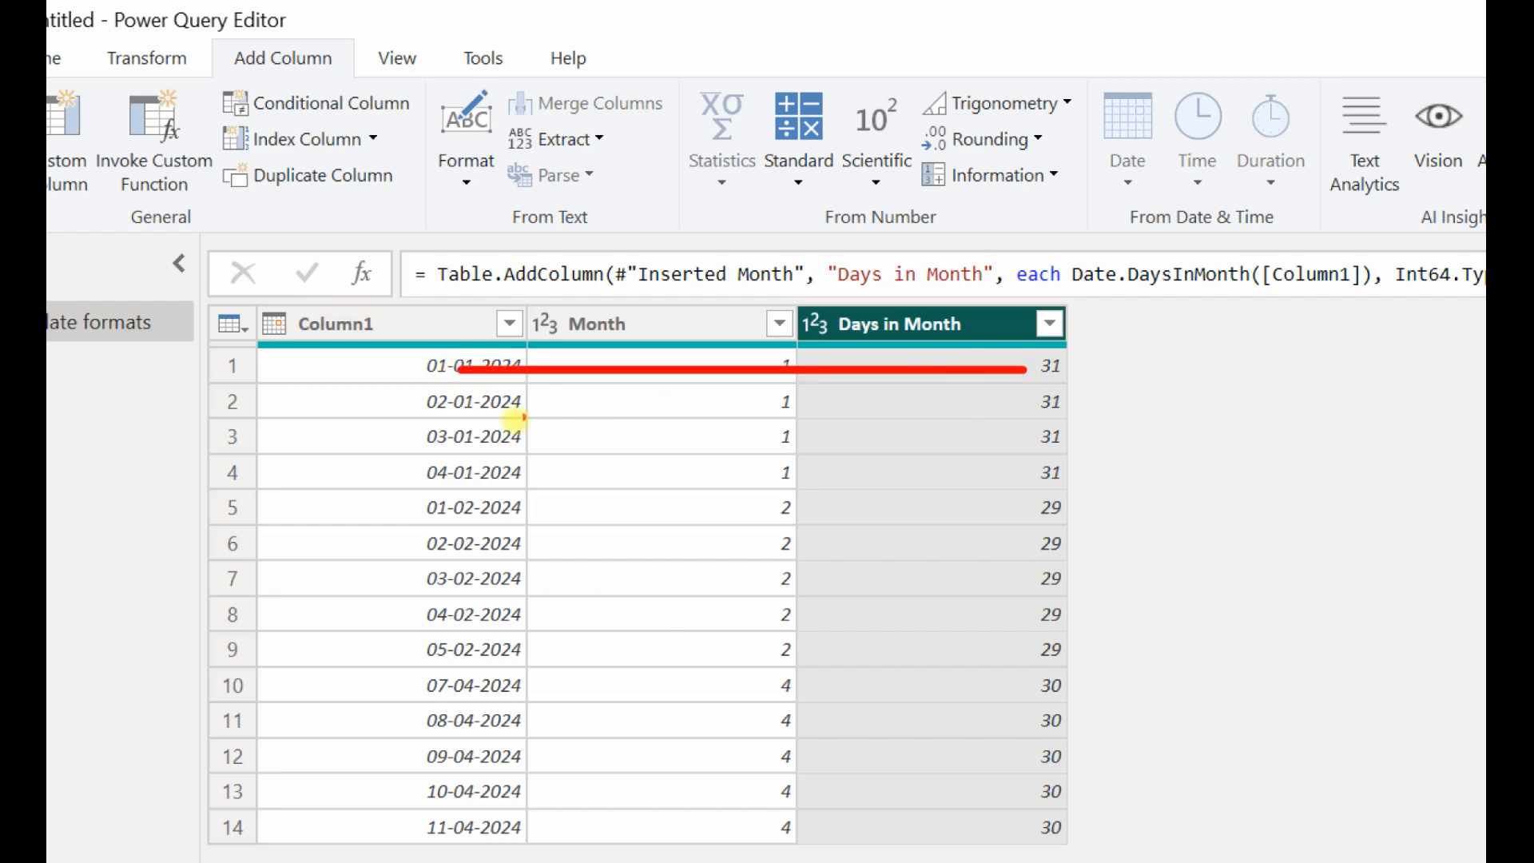
drag(461, 513, 1037, 513)
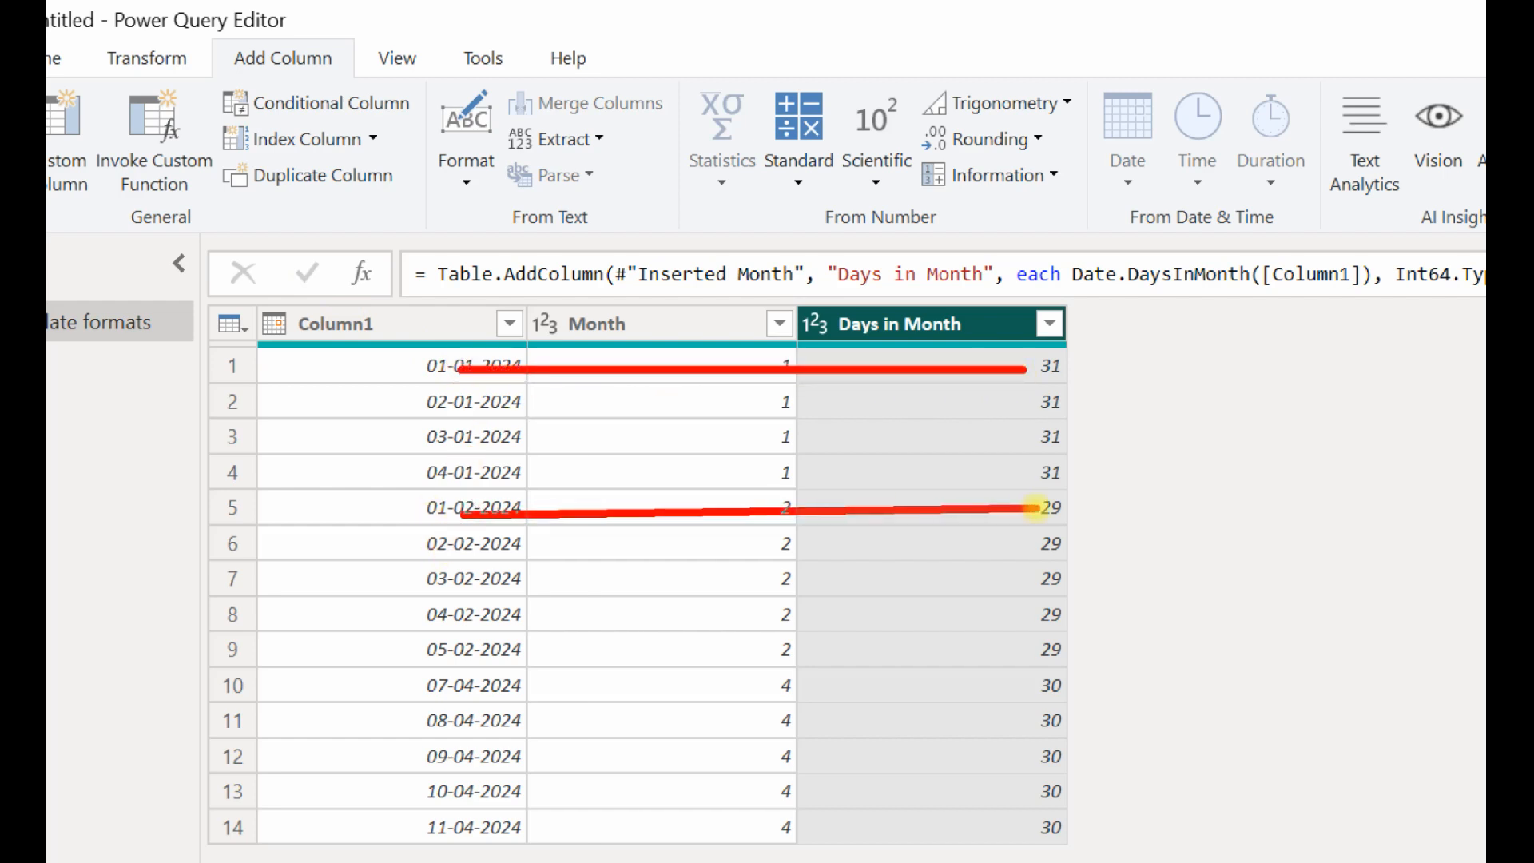
drag(471, 693, 1049, 692)
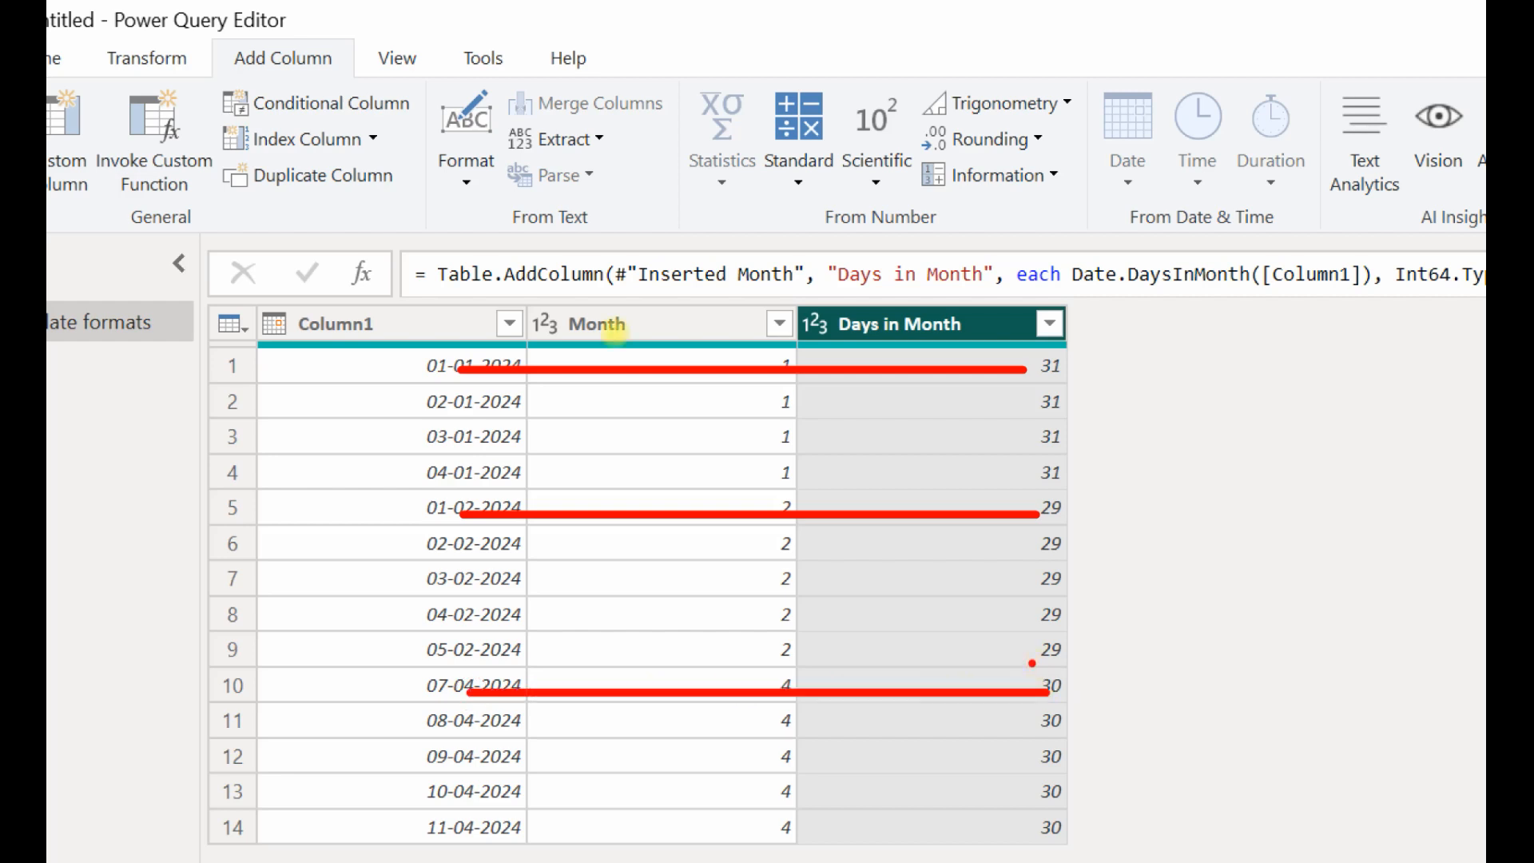
key(Escape)
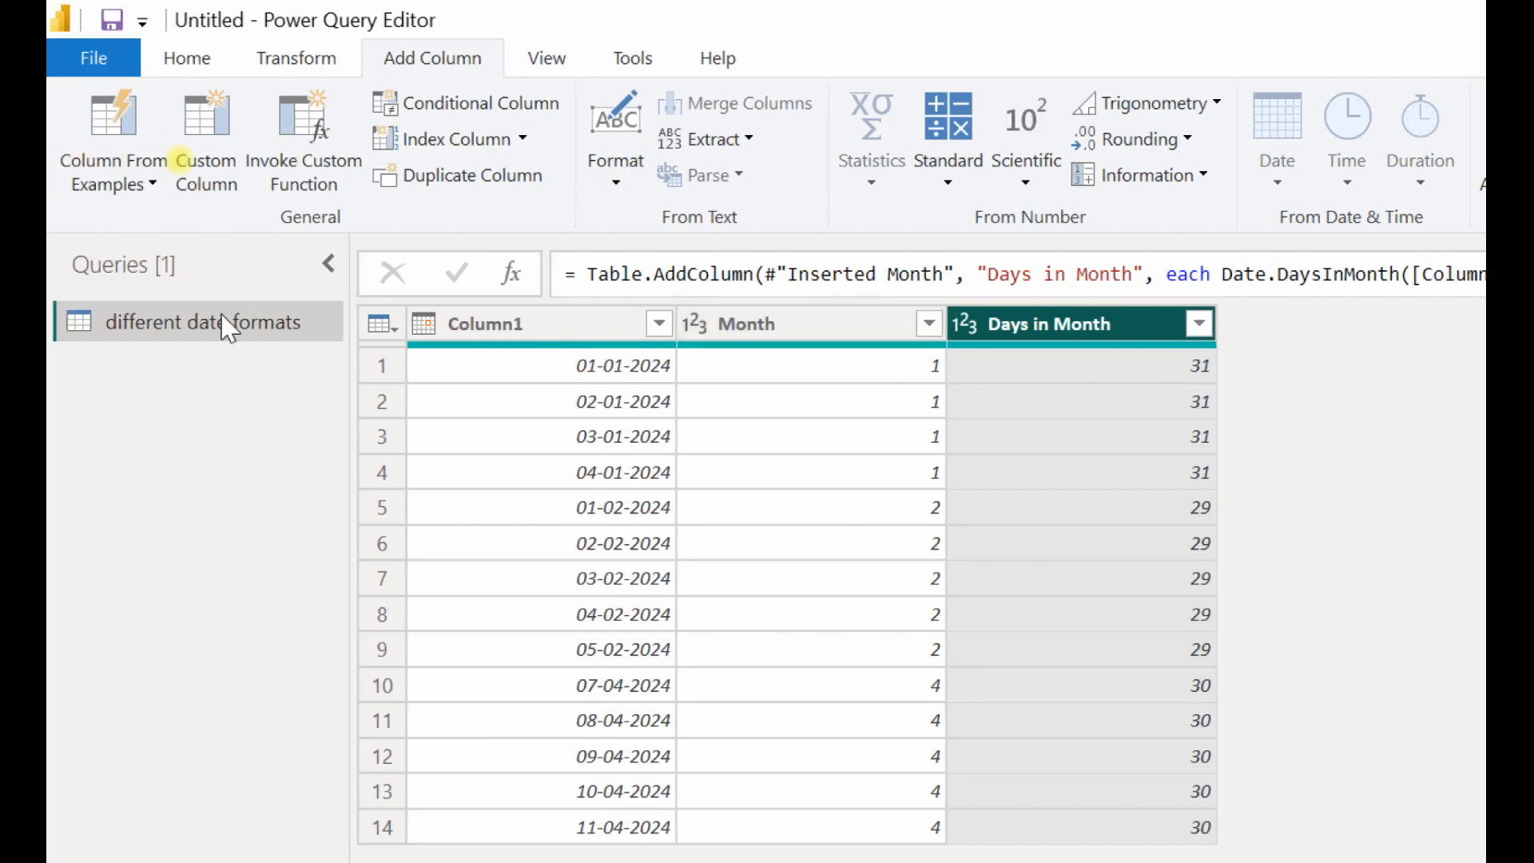
- Add a Name of Month column derived from the dates in Column1
click(401, 336)
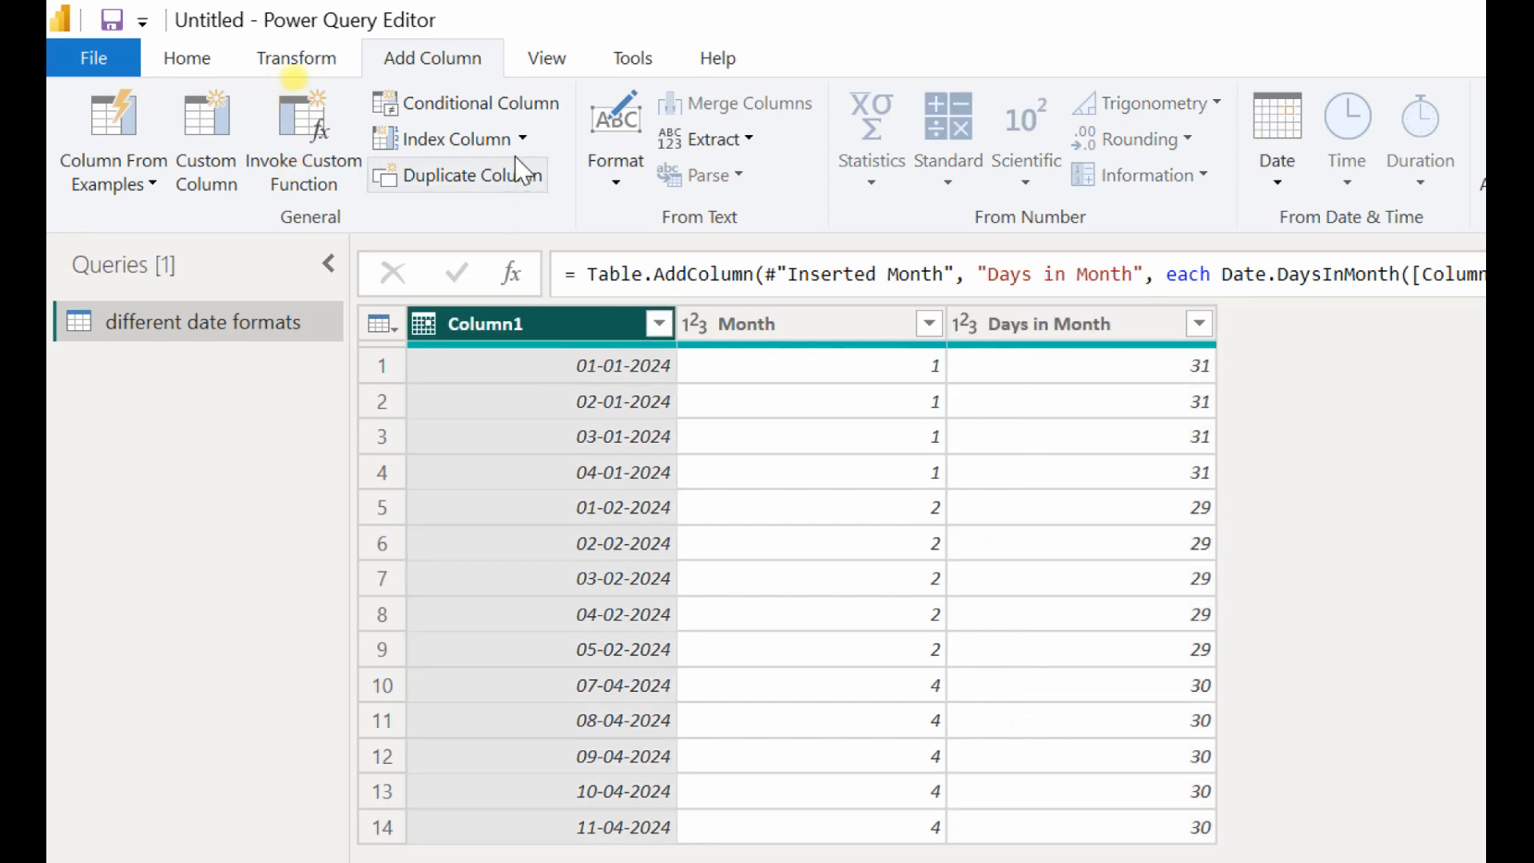
click(1262, 187)
mouse_move(1314, 431)
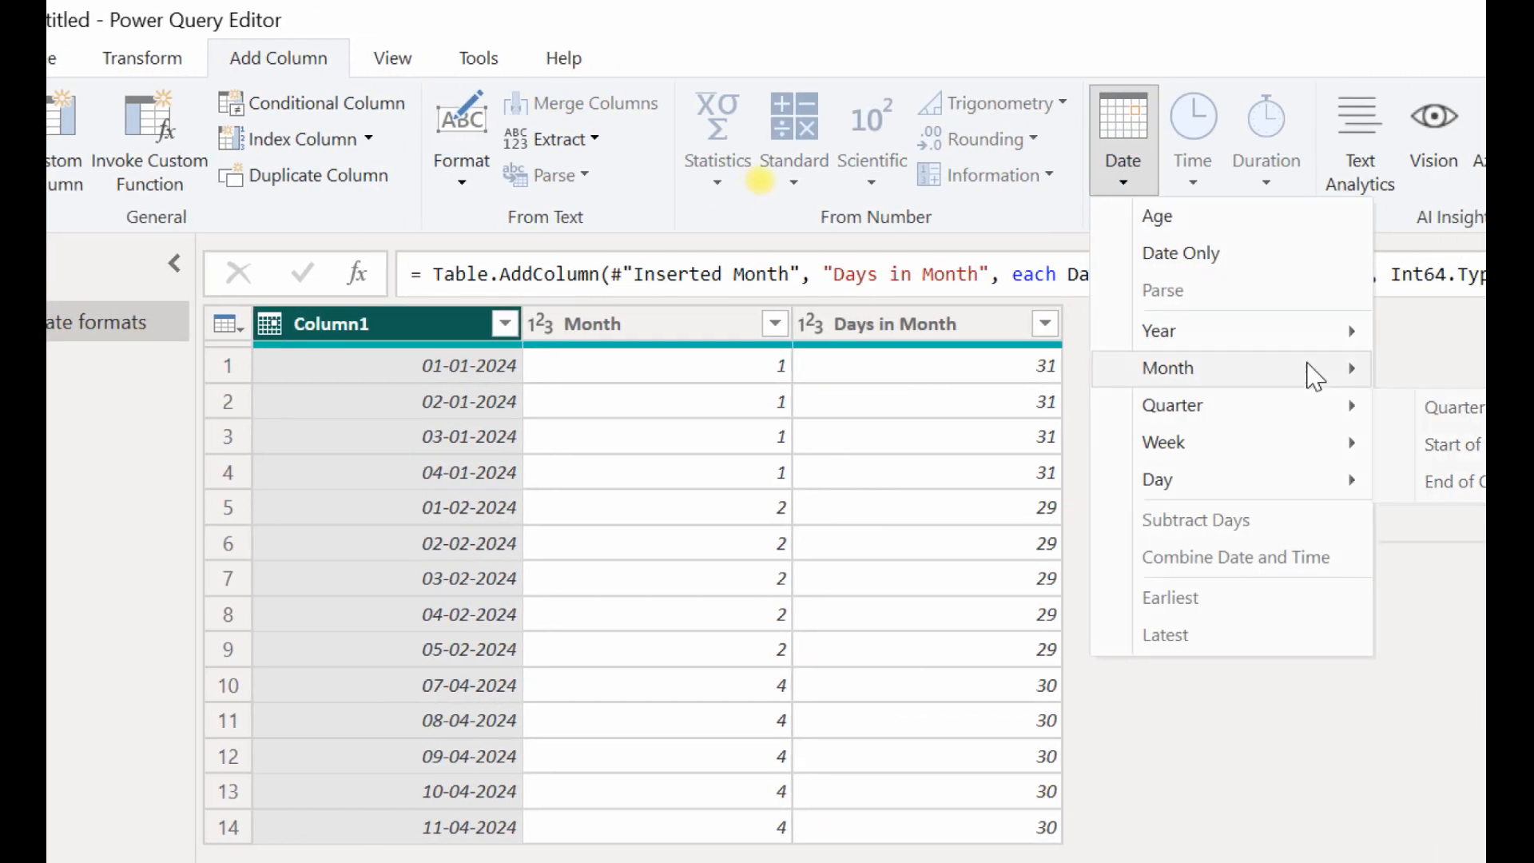
mouse_move(1312, 369)
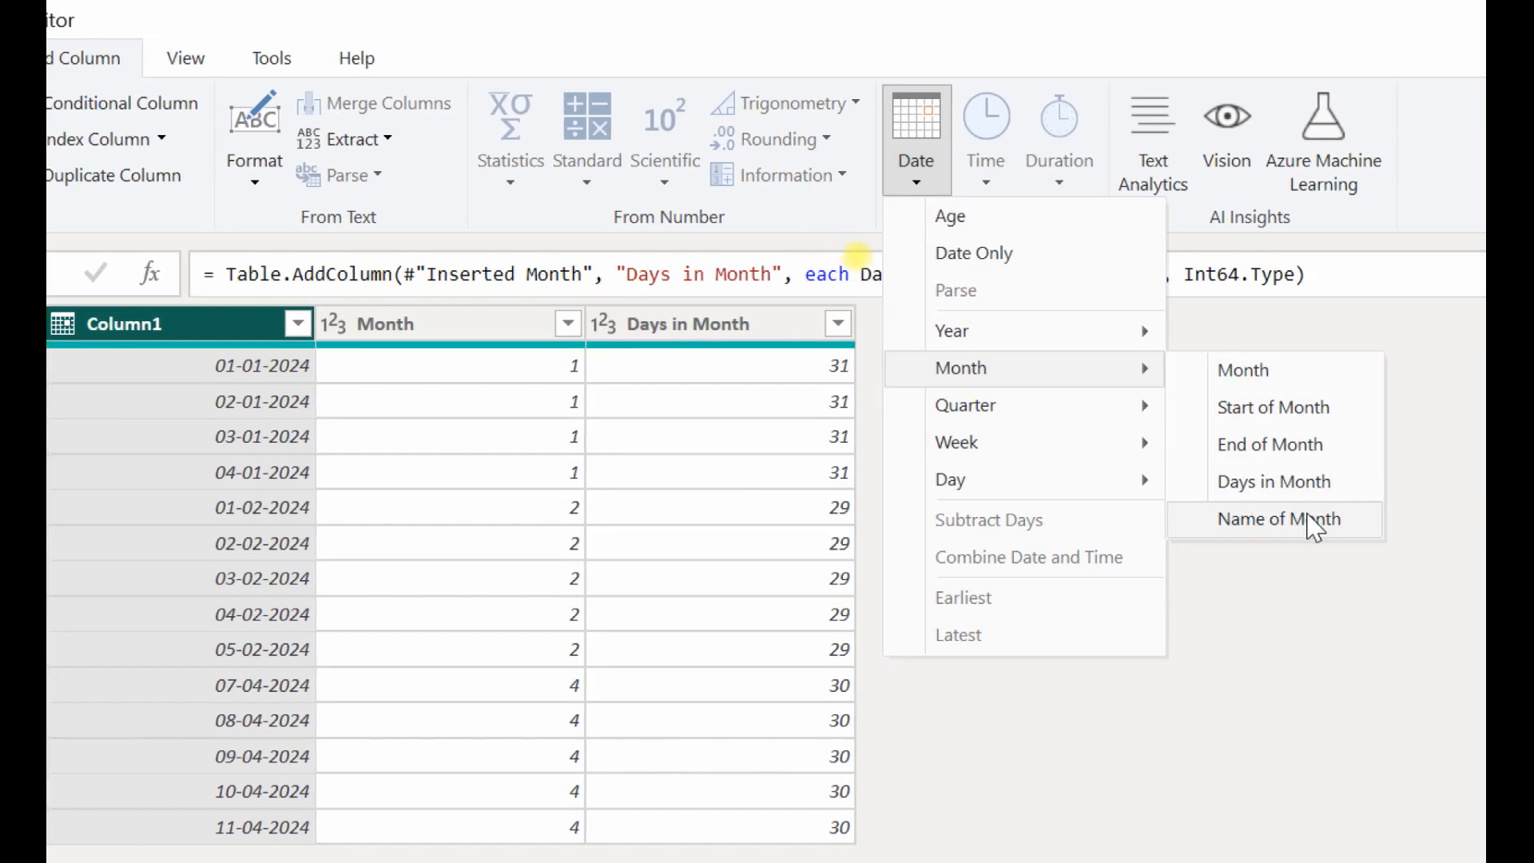
click(1310, 517)
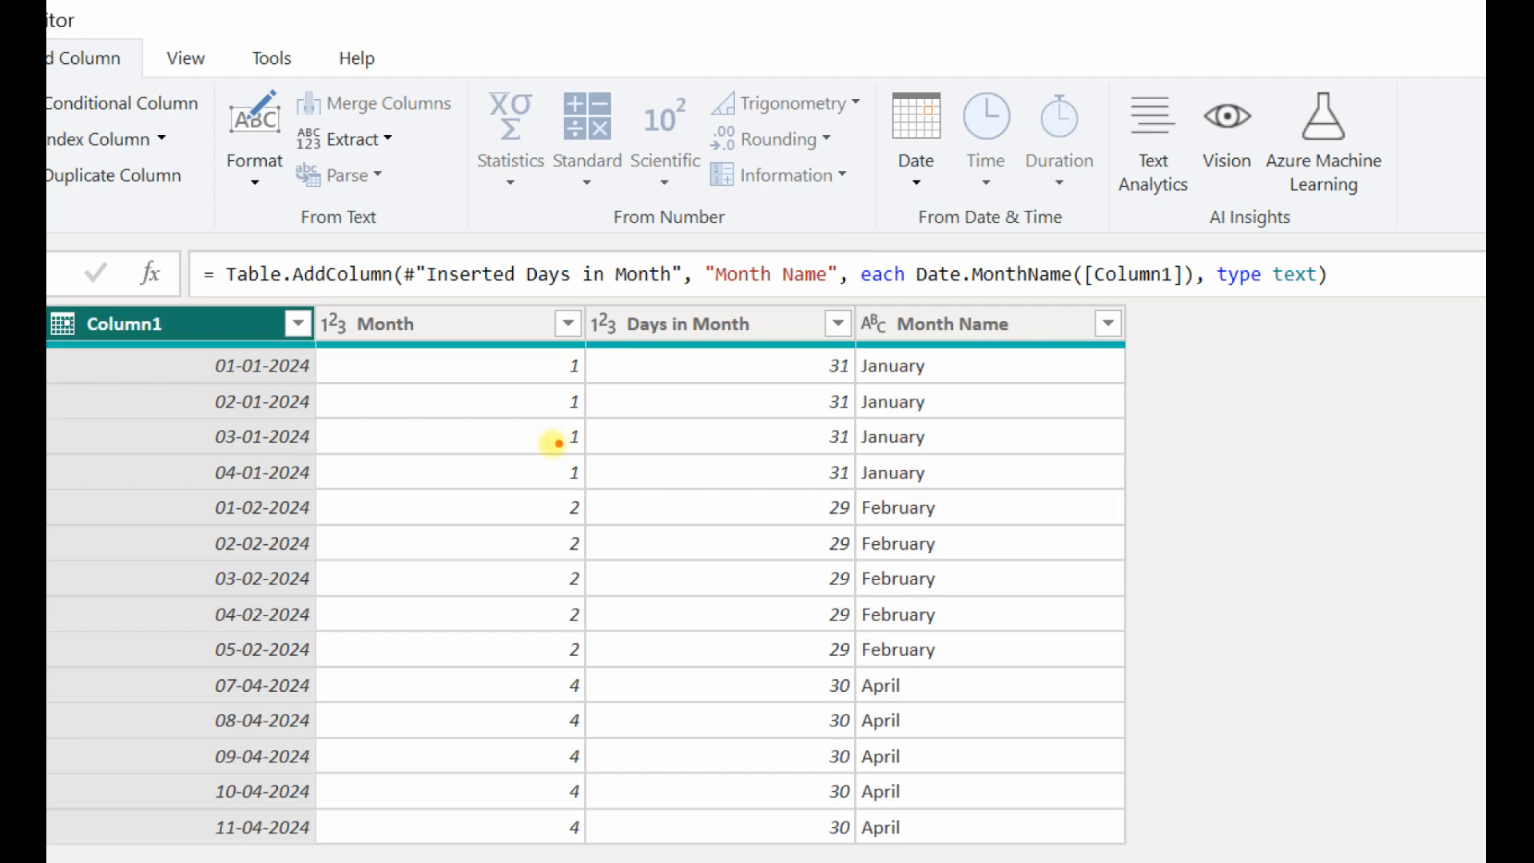
drag(259, 374, 903, 376)
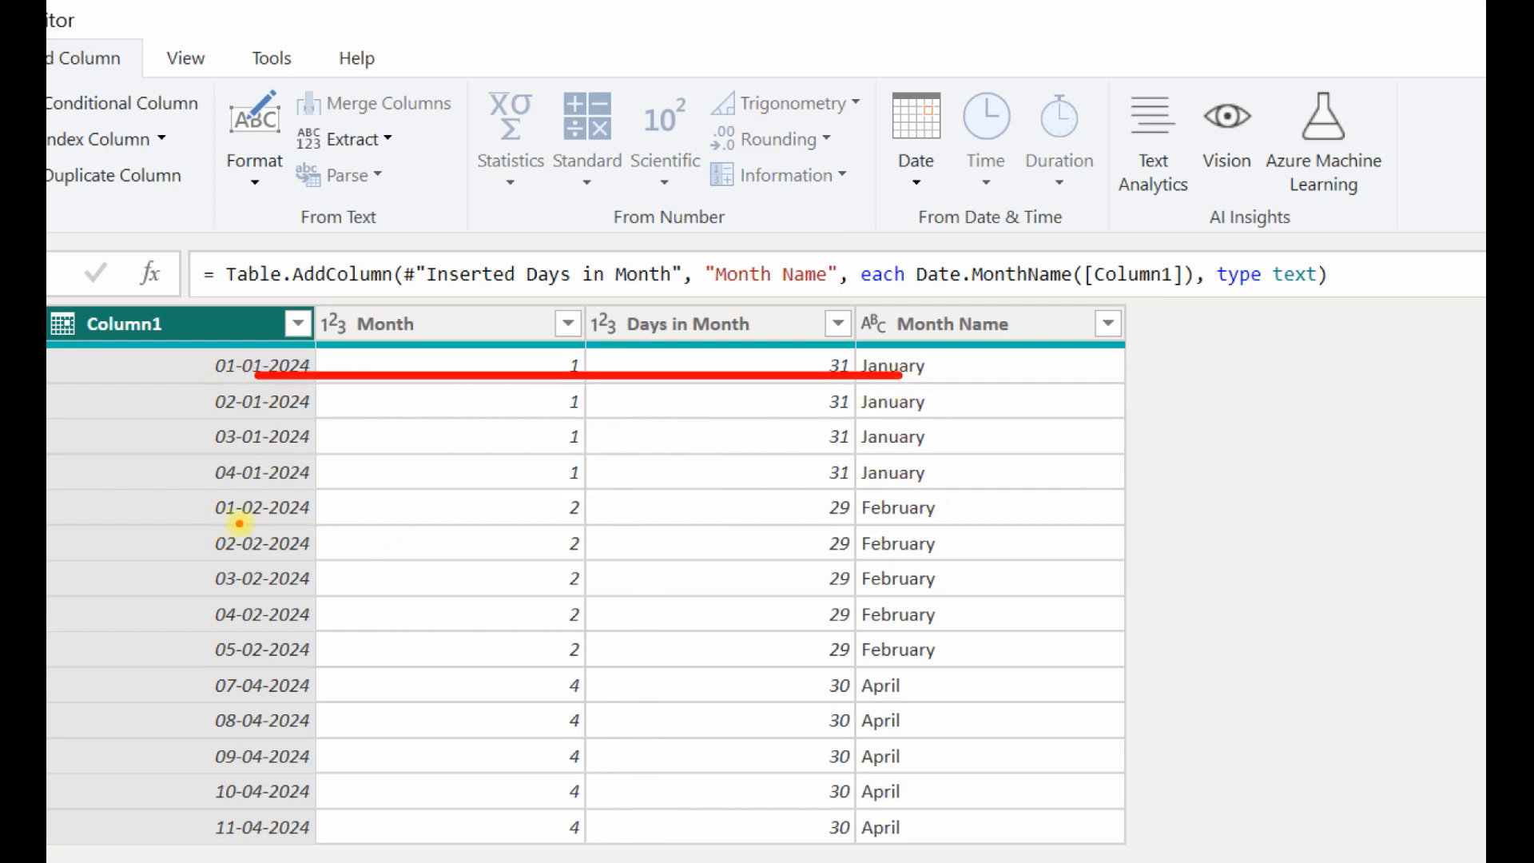
drag(248, 520, 888, 519)
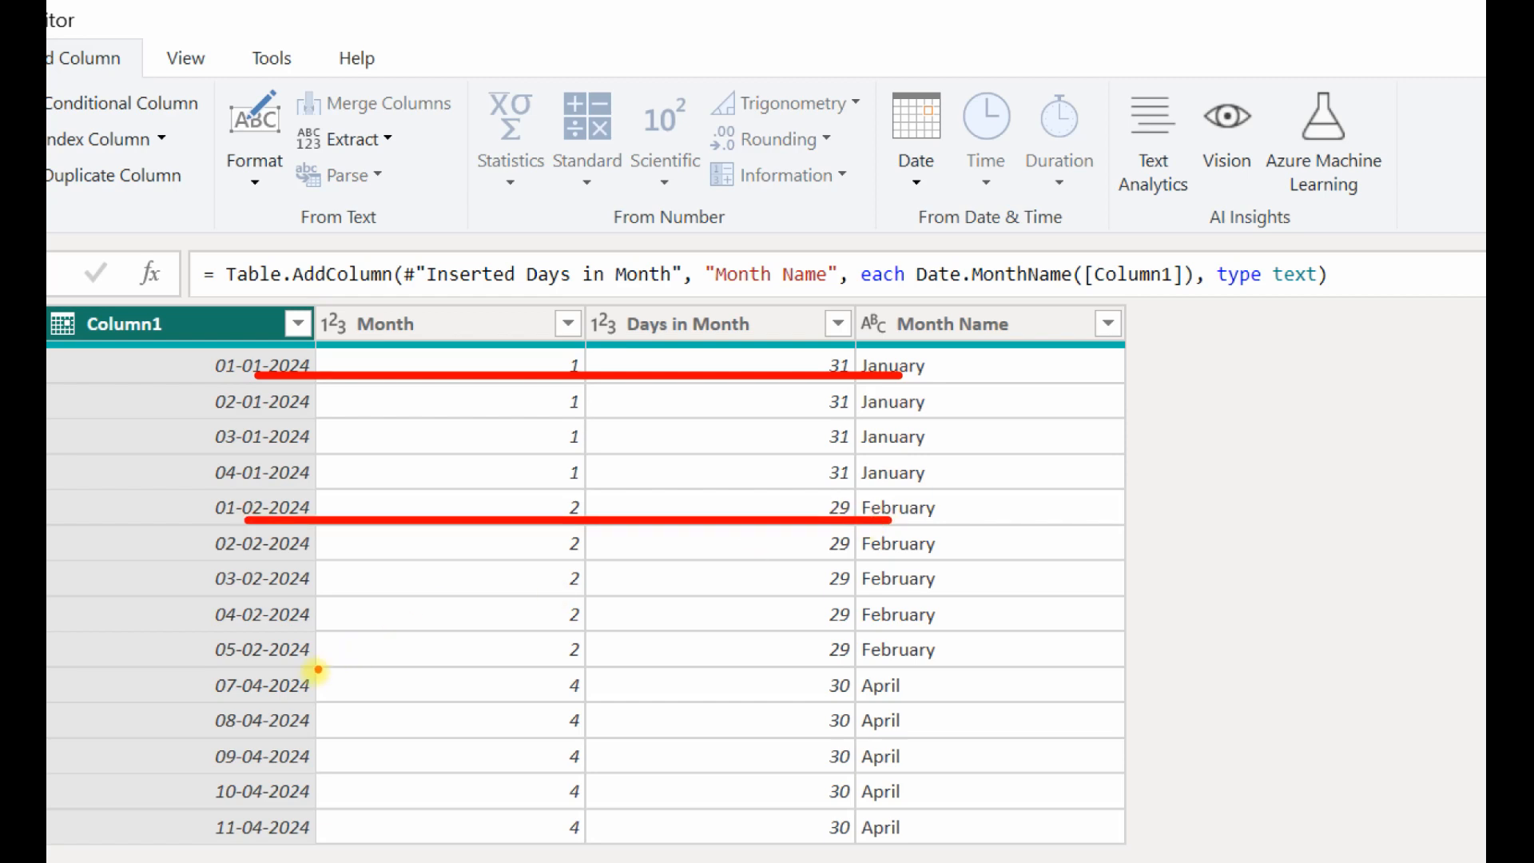
drag(251, 700, 911, 697)
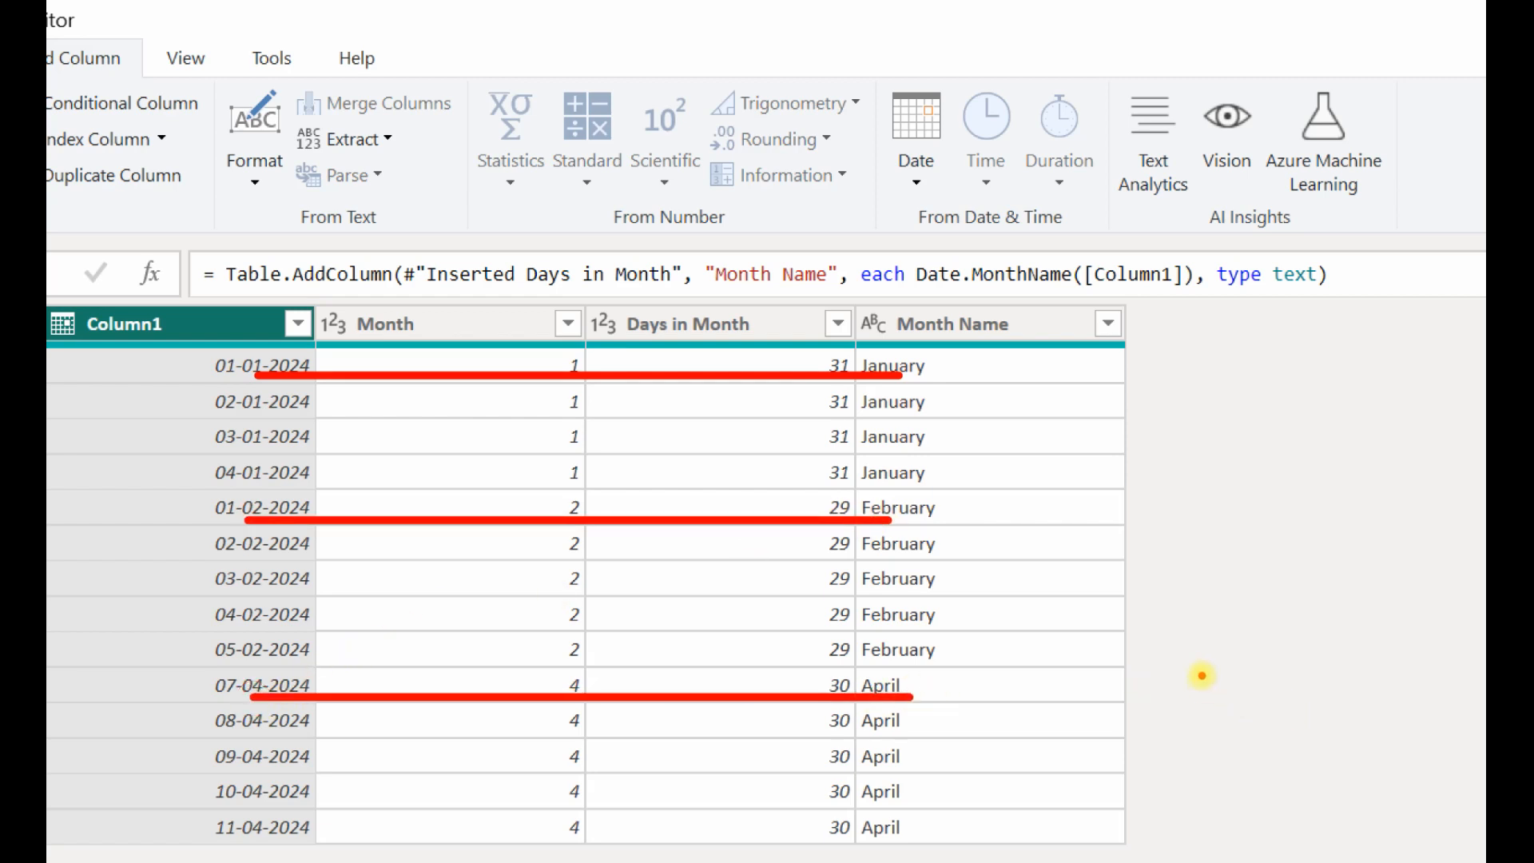
key(Escape)
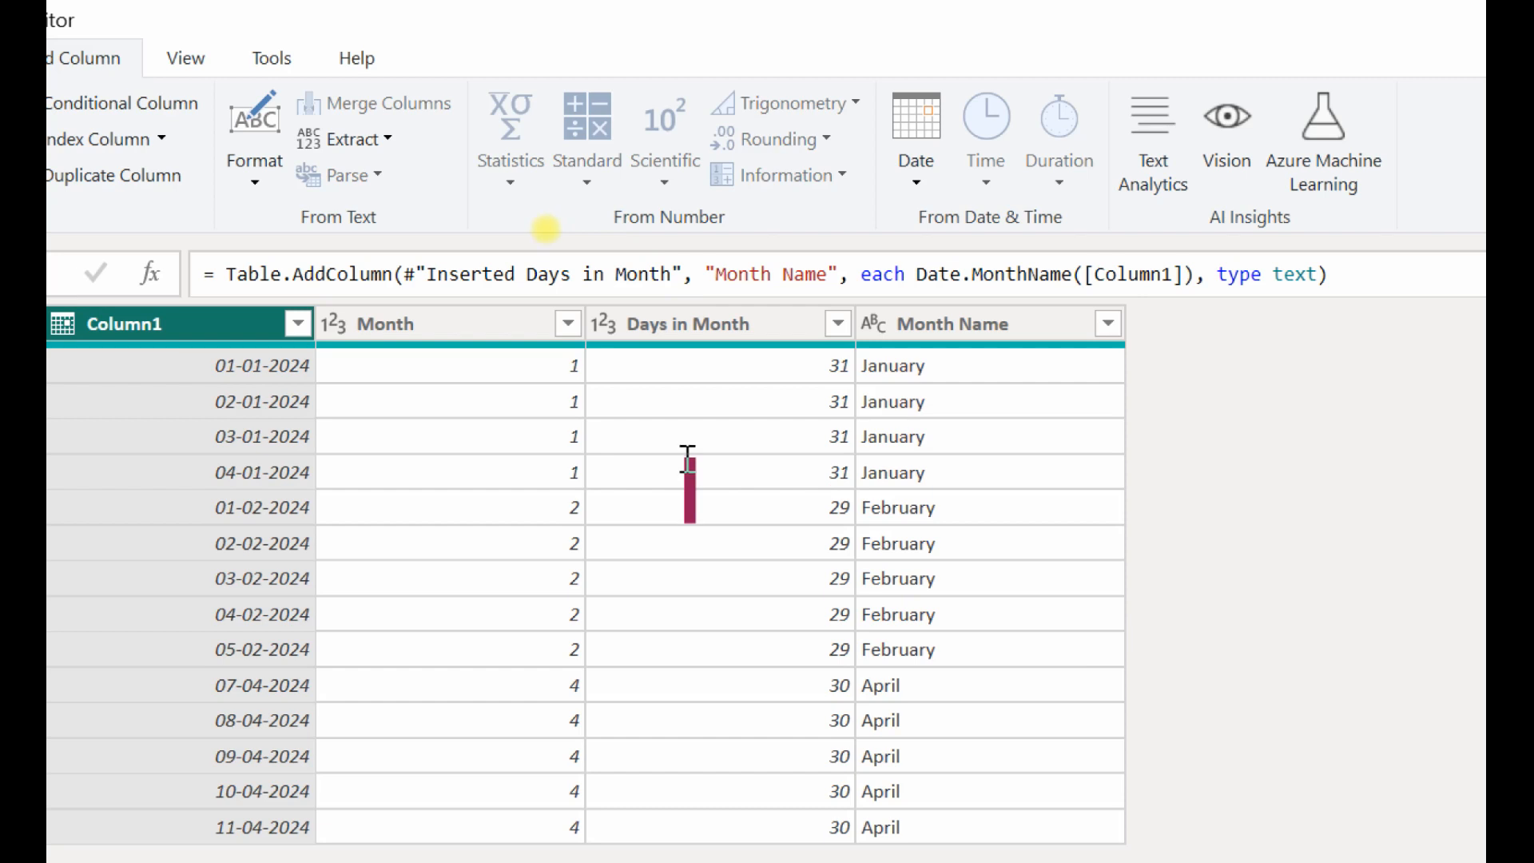
text(dd/)
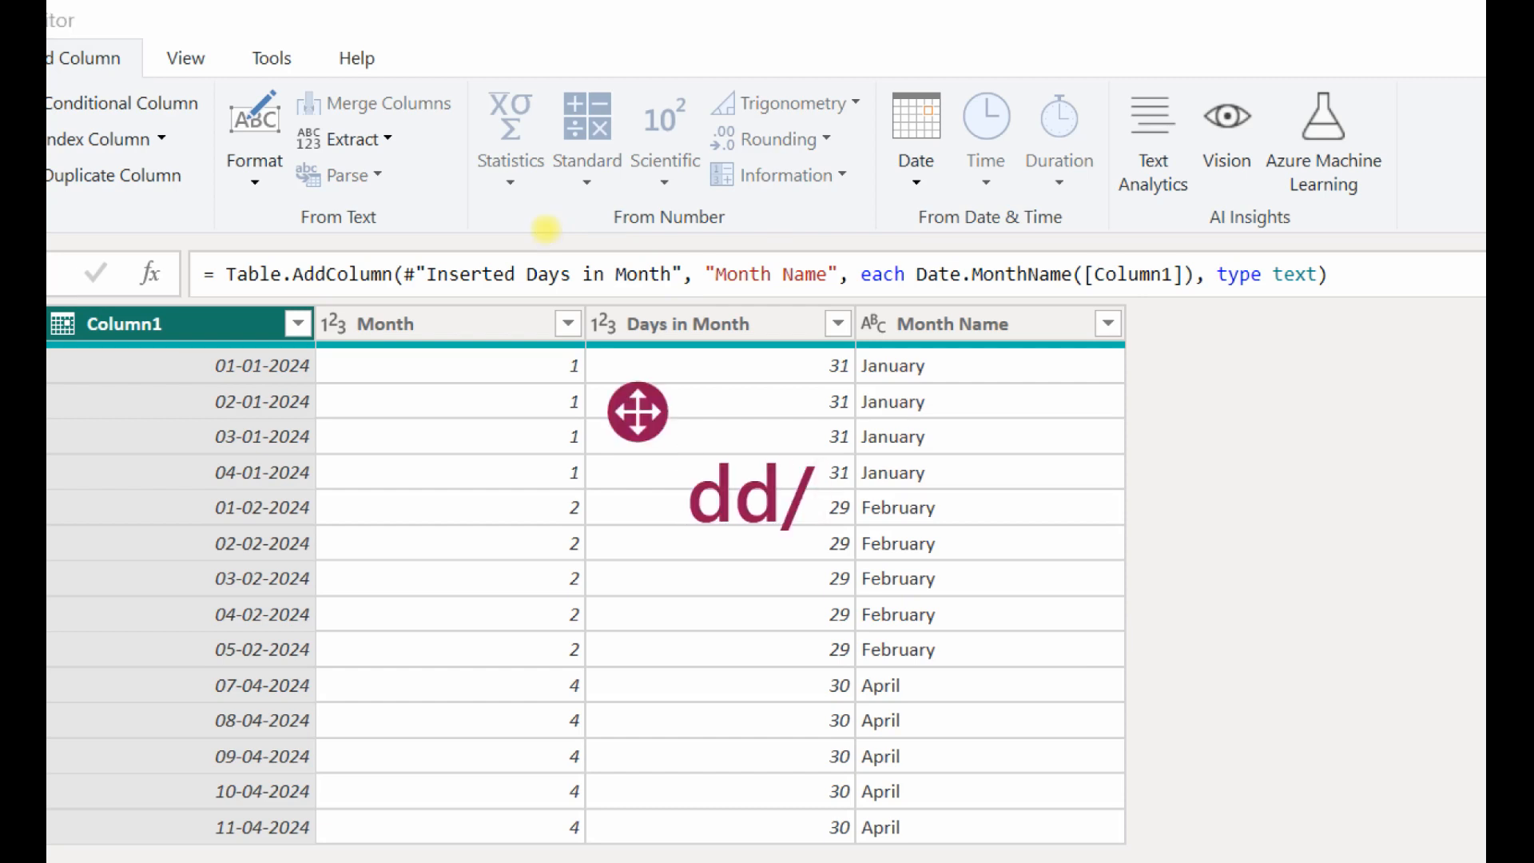
text(mm/)
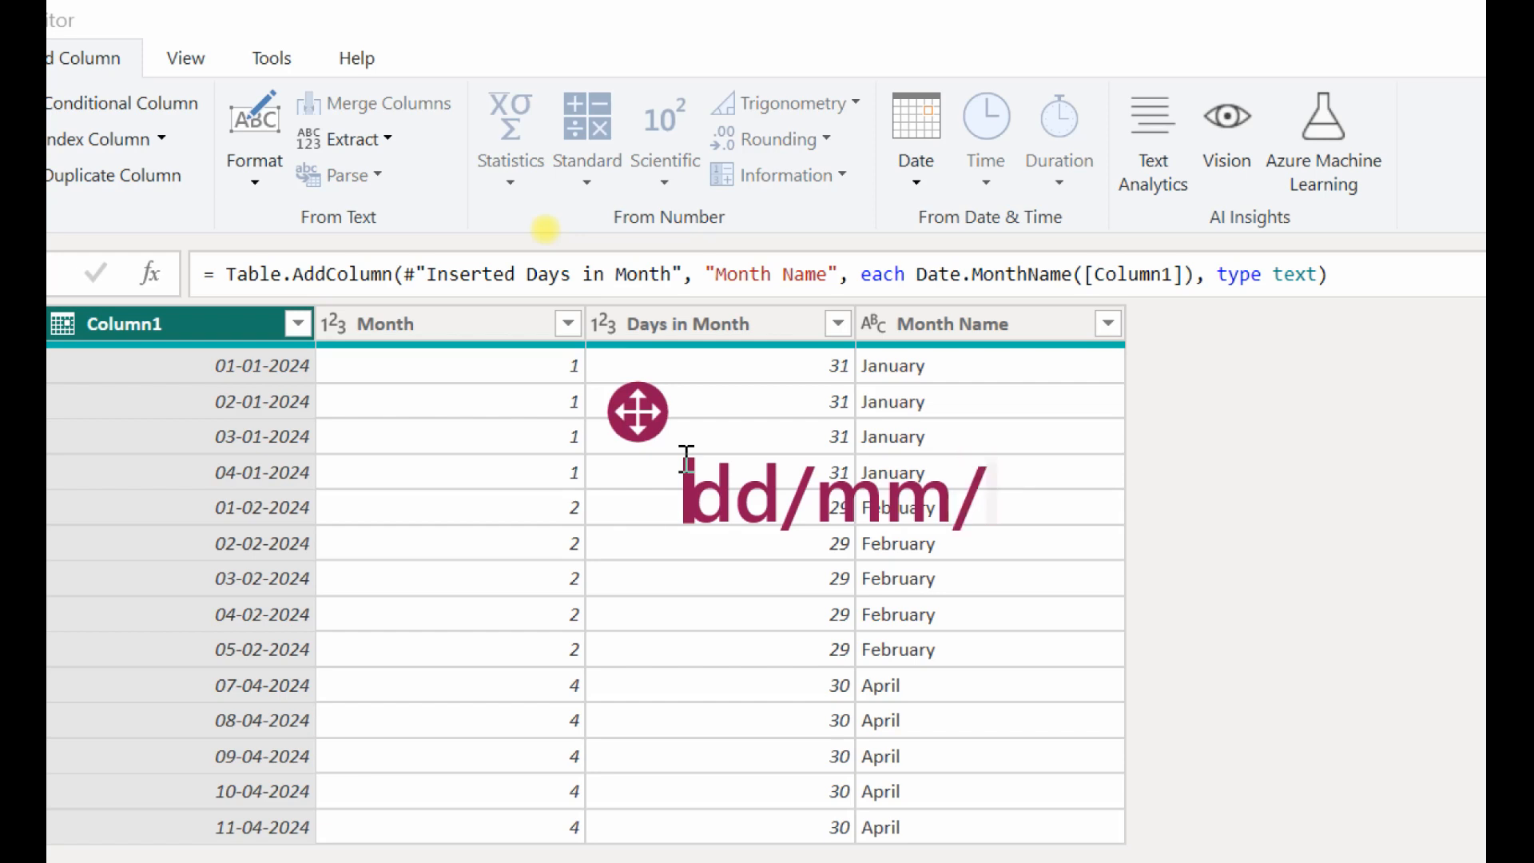
text(yyyy)
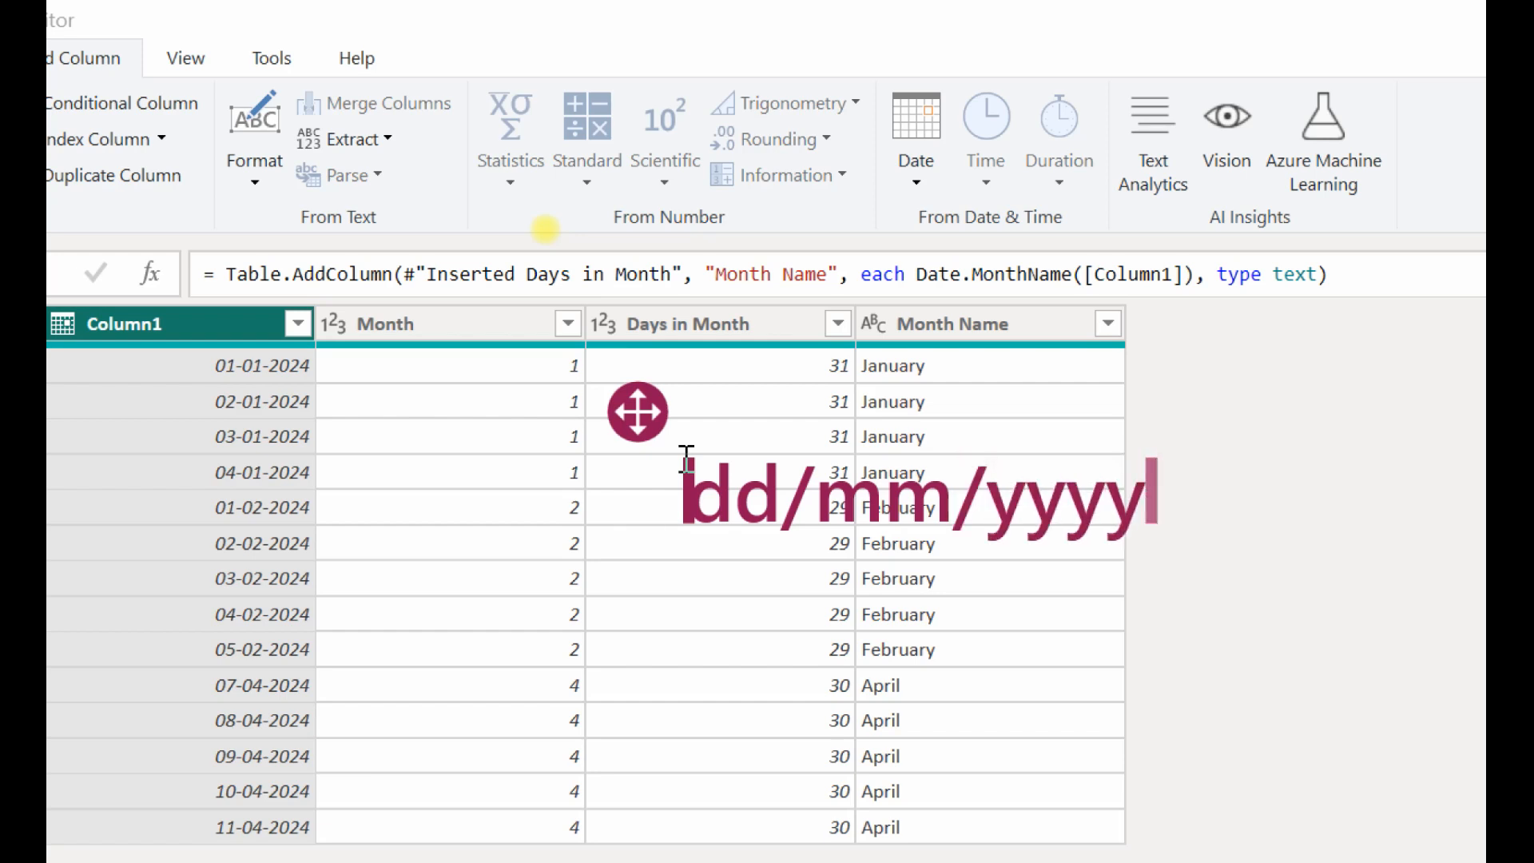
key(Escape)
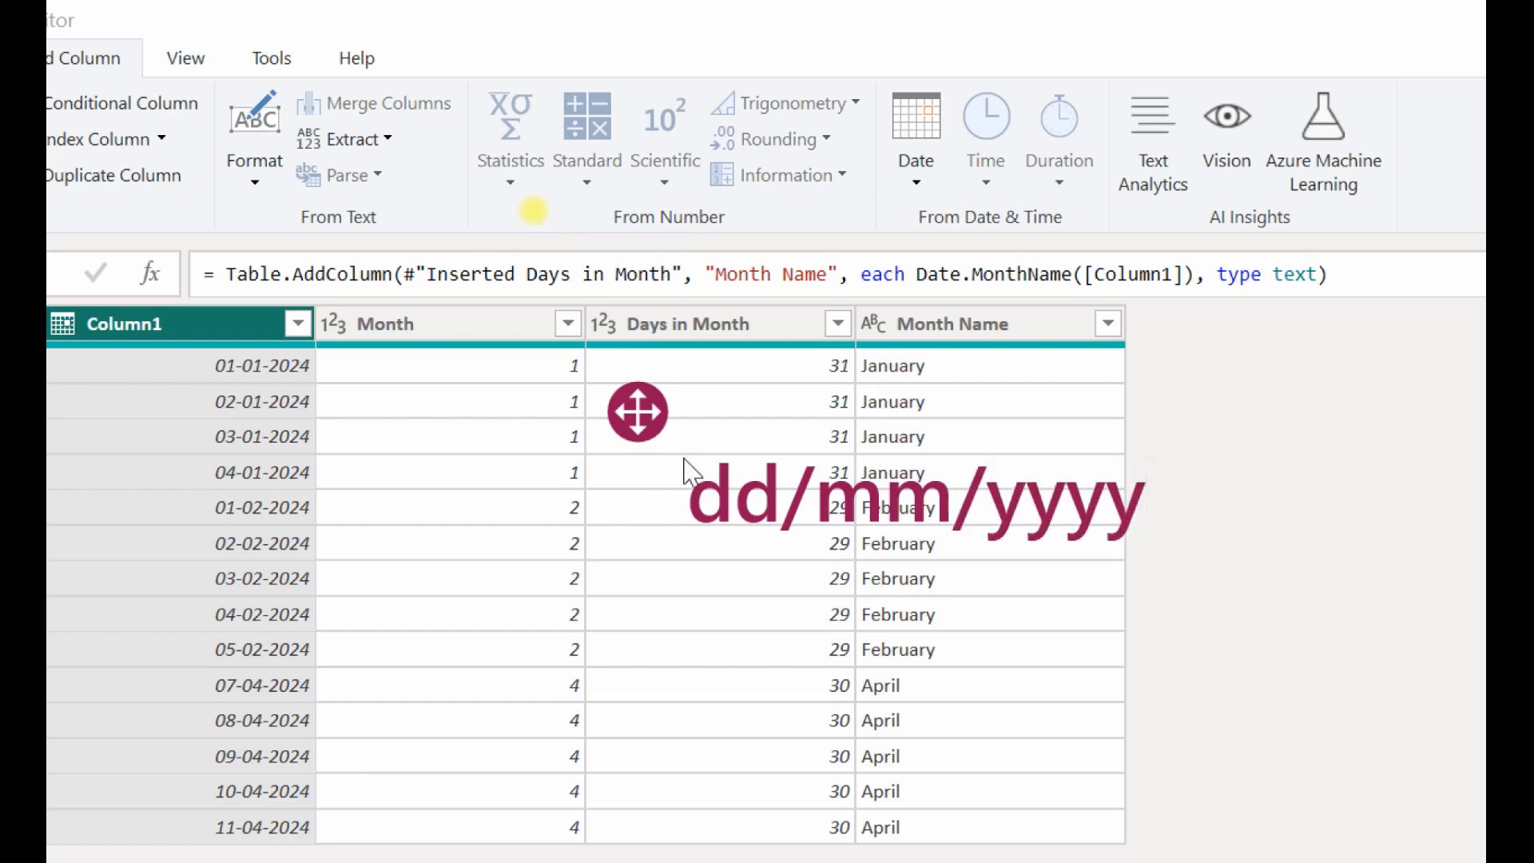
click(630, 402)
click(716, 503)
click(770, 607)
text(mm/dd/yyyy)
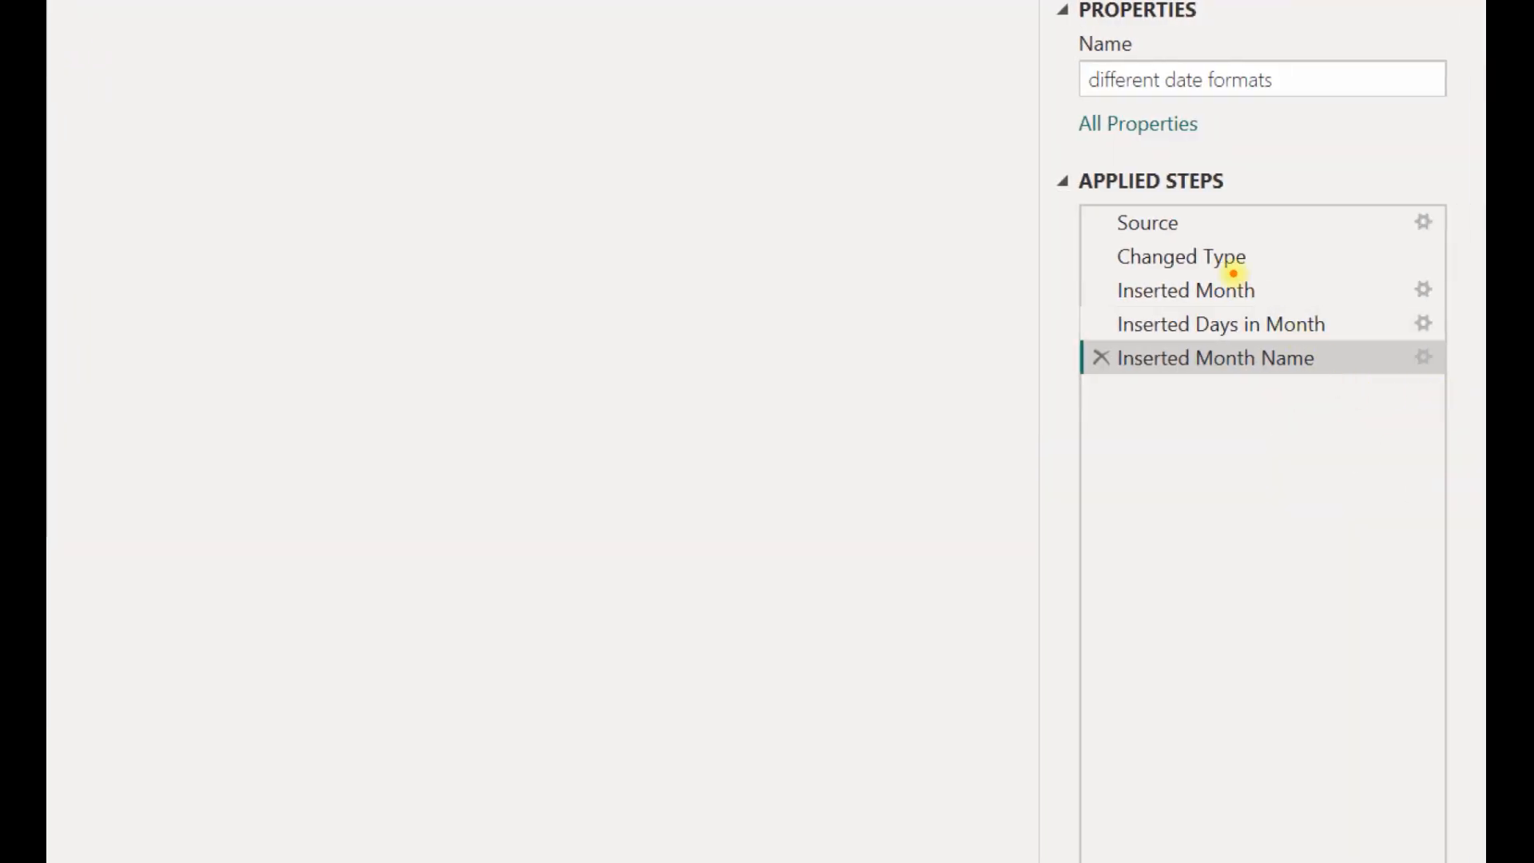
mouse_move(1053, 190)
mouse_down()
mouse_move(1370, 452)
mouse_move(1480, 454)
mouse_up()
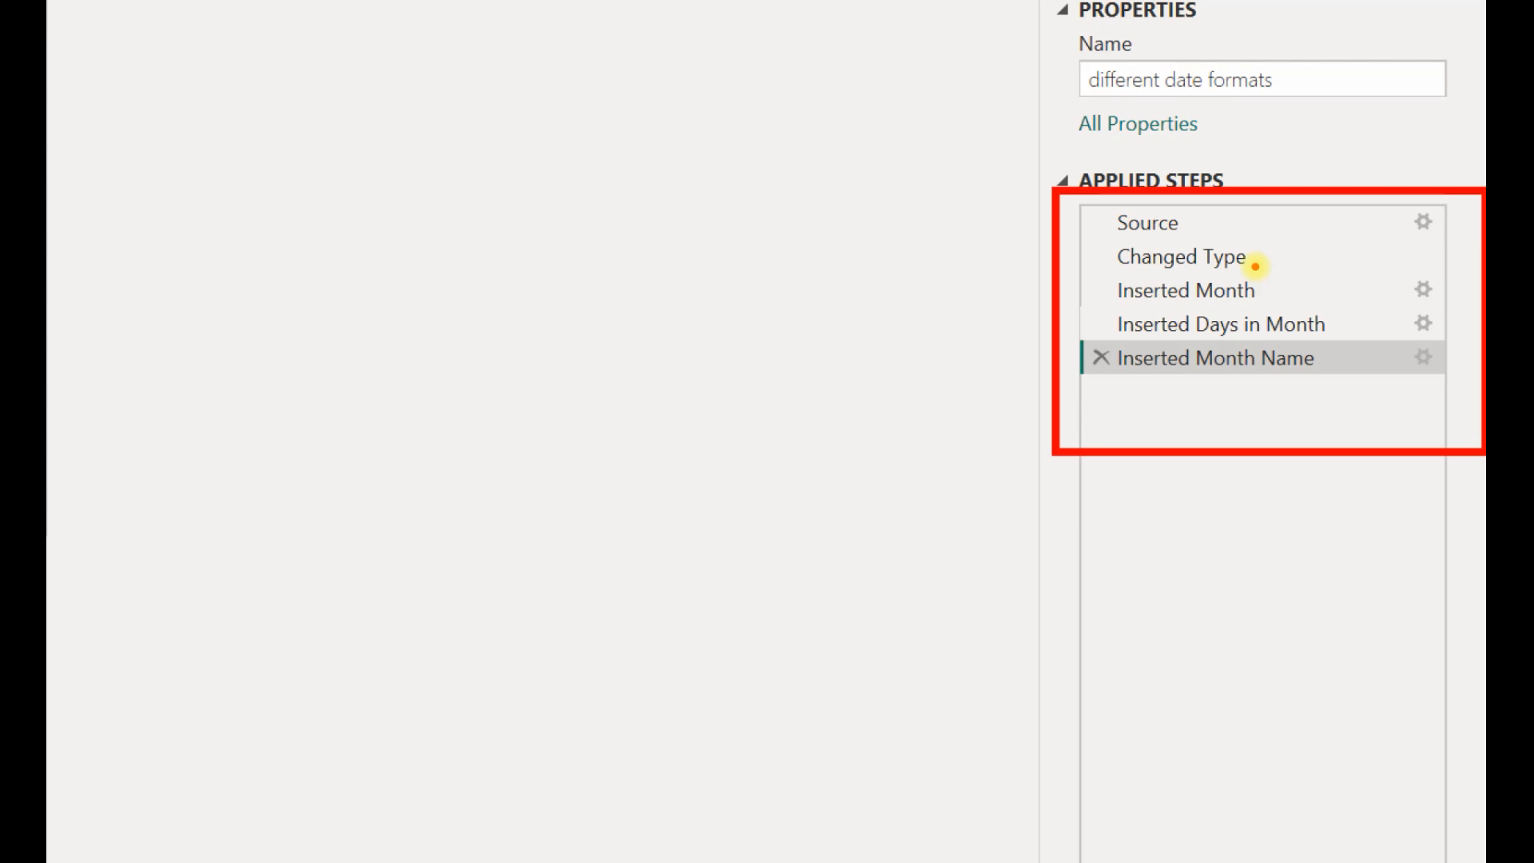
drag(1255, 266, 1334, 232)
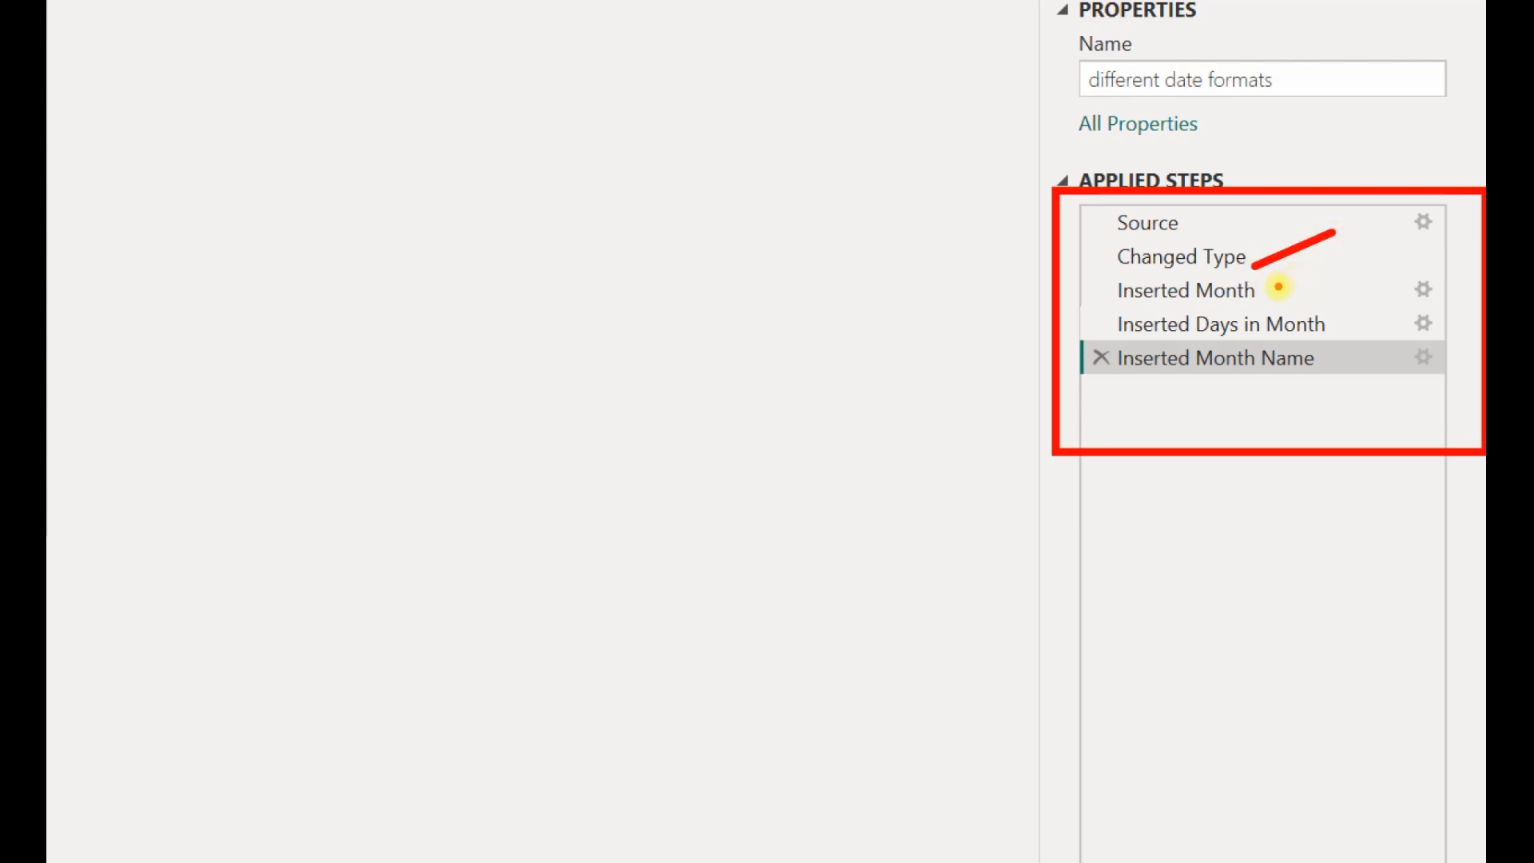
drag(1279, 286, 1369, 260)
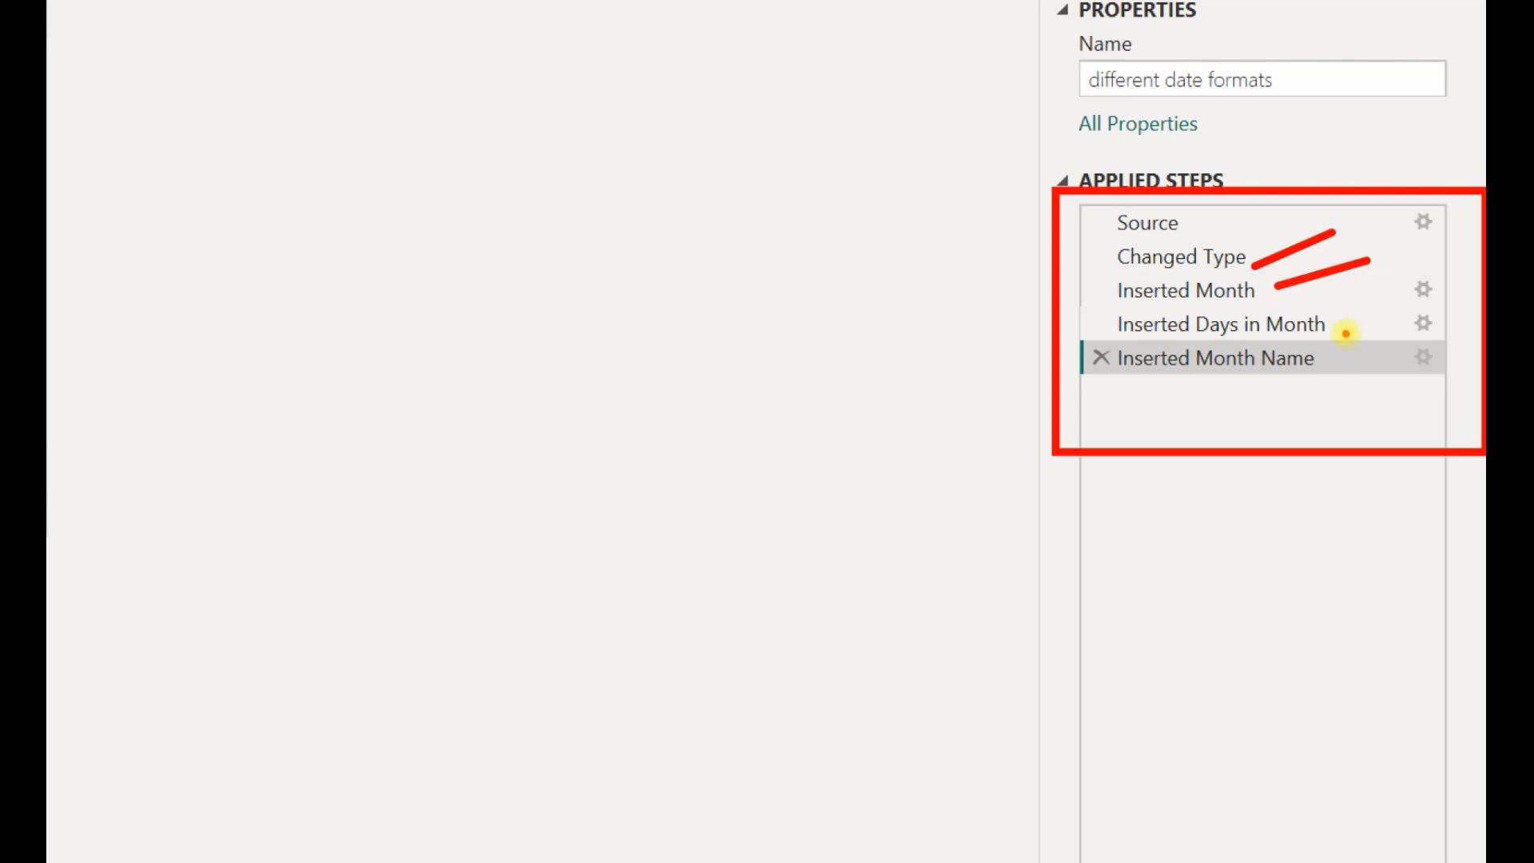
drag(1347, 333, 1416, 301)
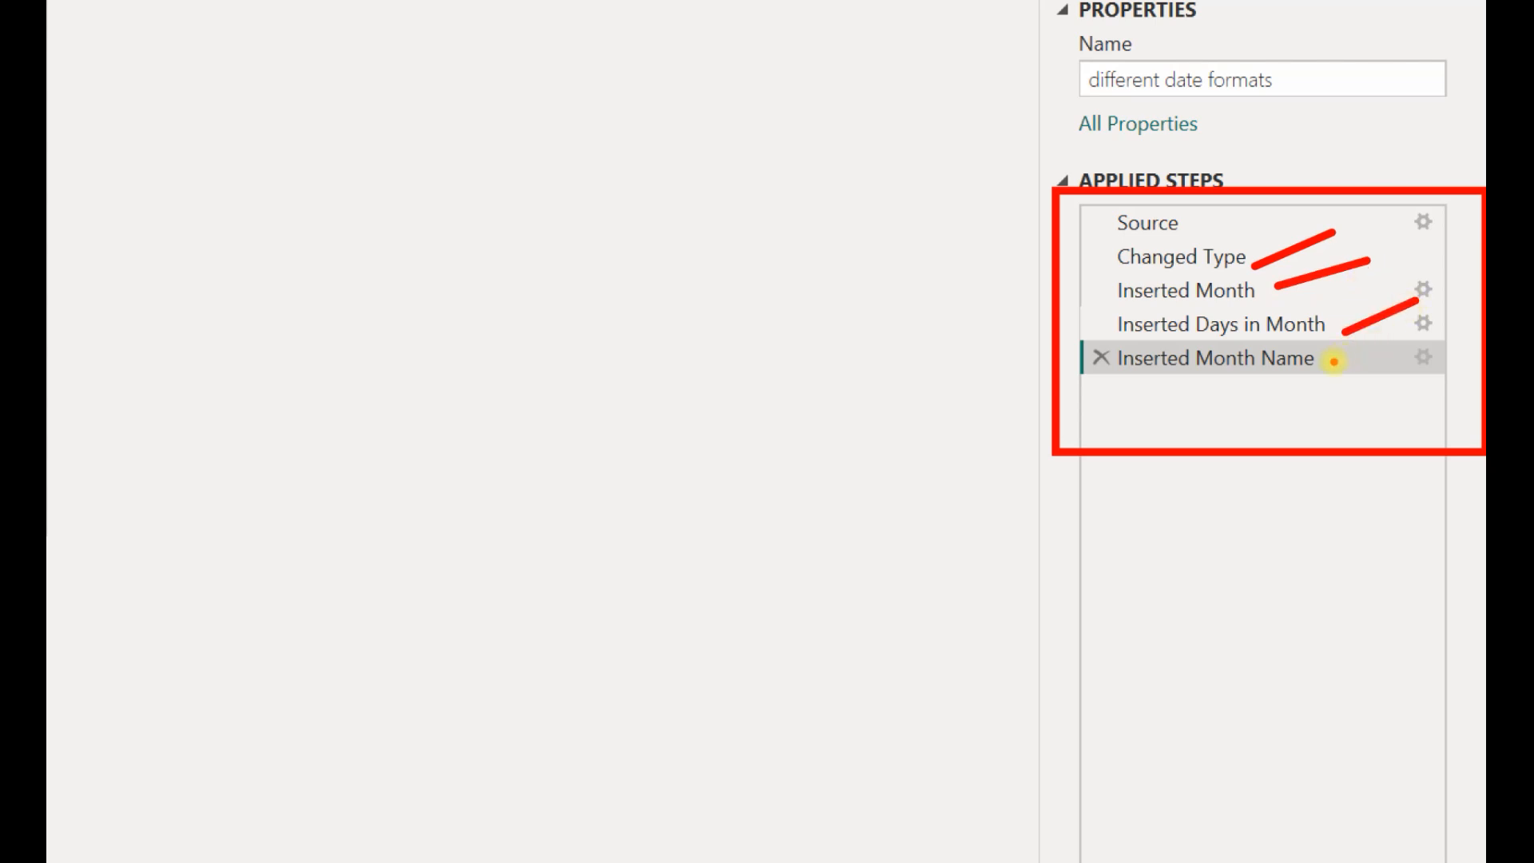
drag(1326, 367, 1436, 430)
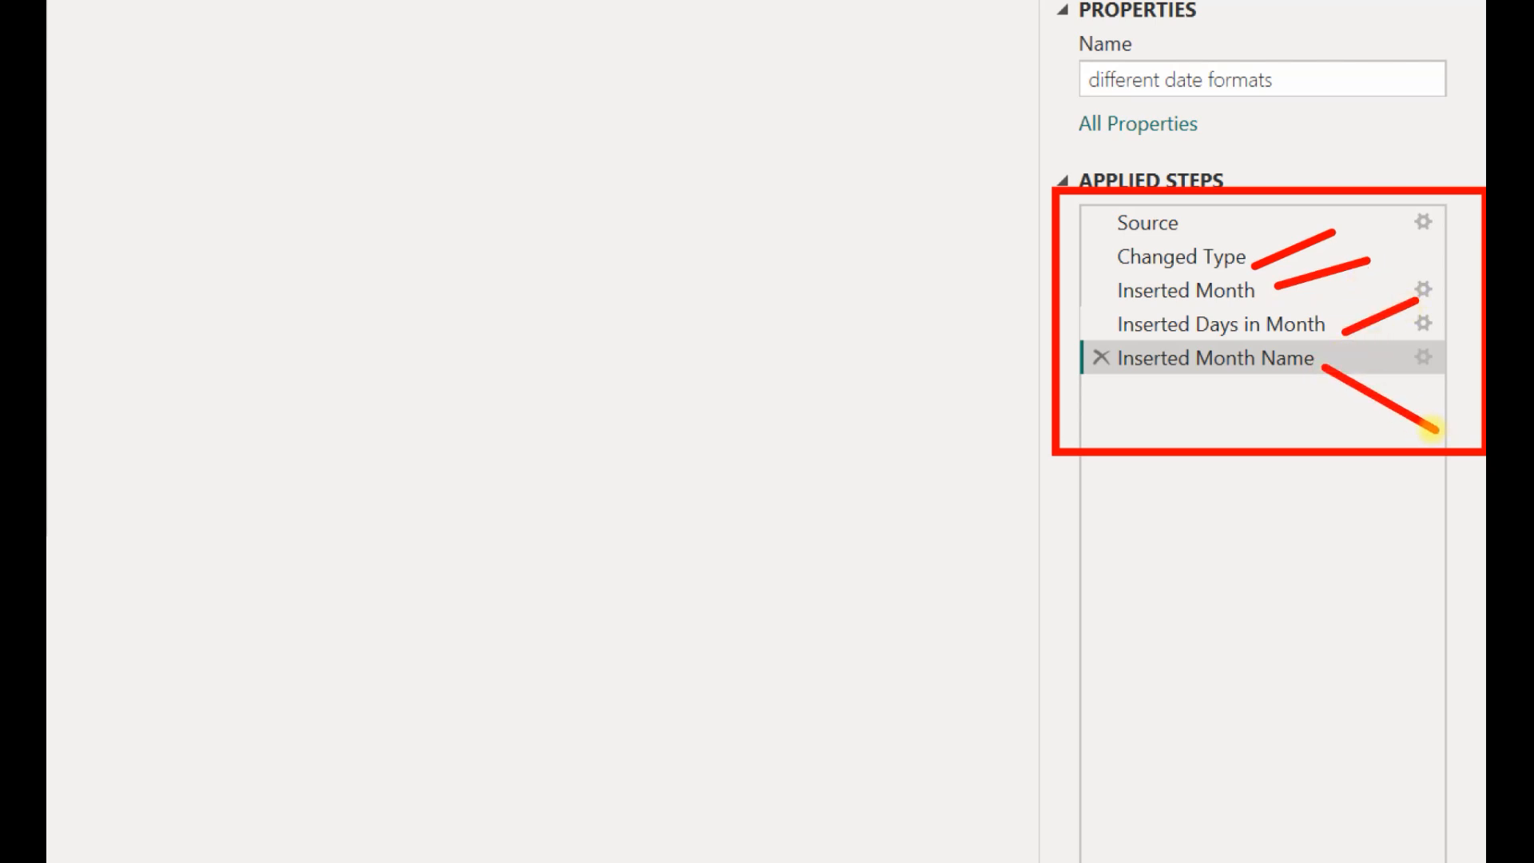
key(Escape)
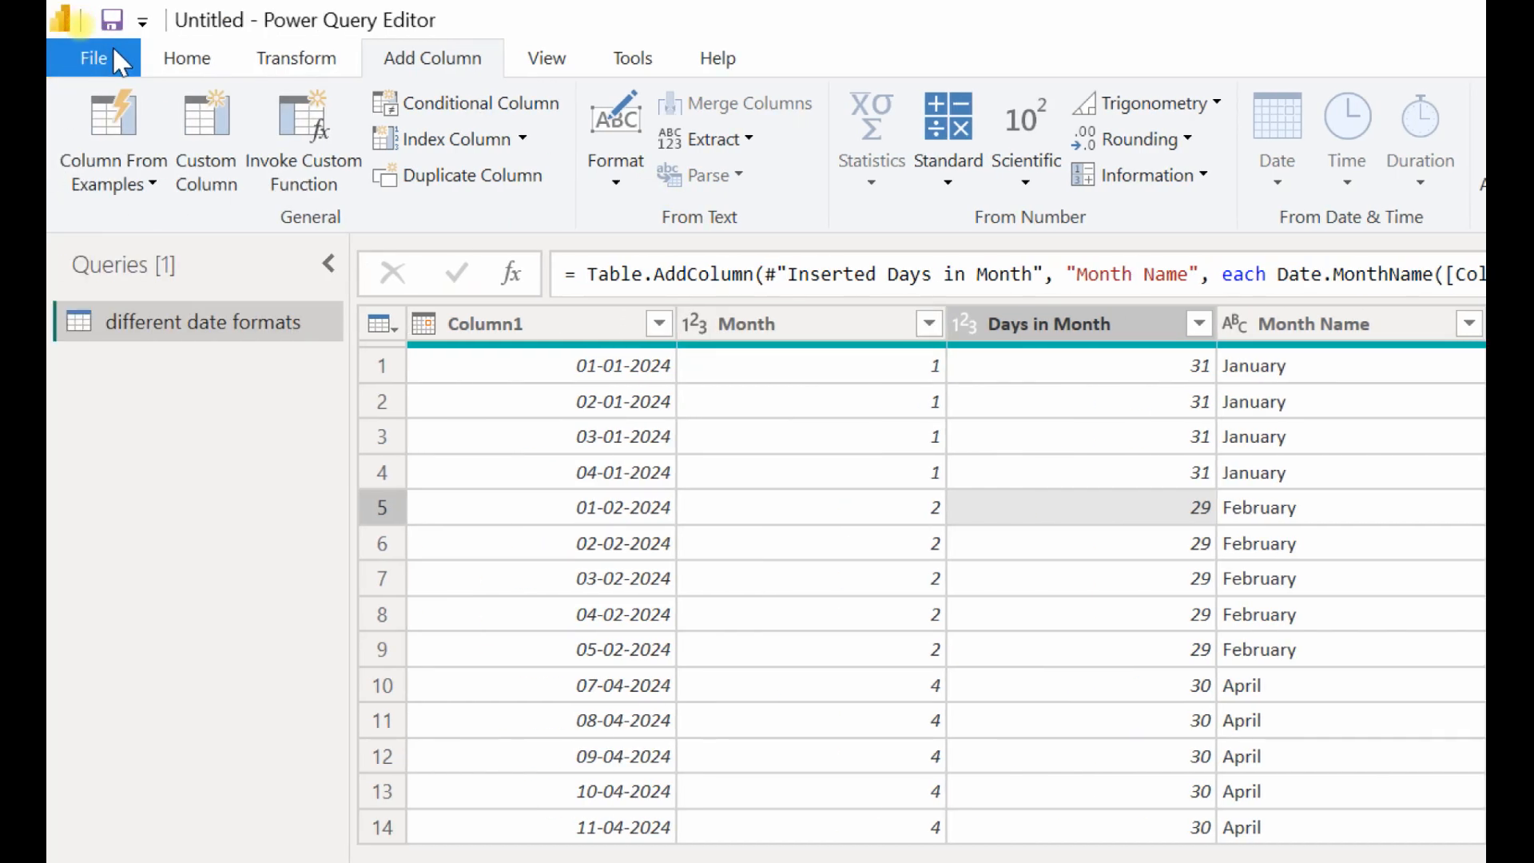
- Examine the current file's Locale for import setting in the regional options and browse the list of available locales
click(113, 48)
mouse_move(256, 503)
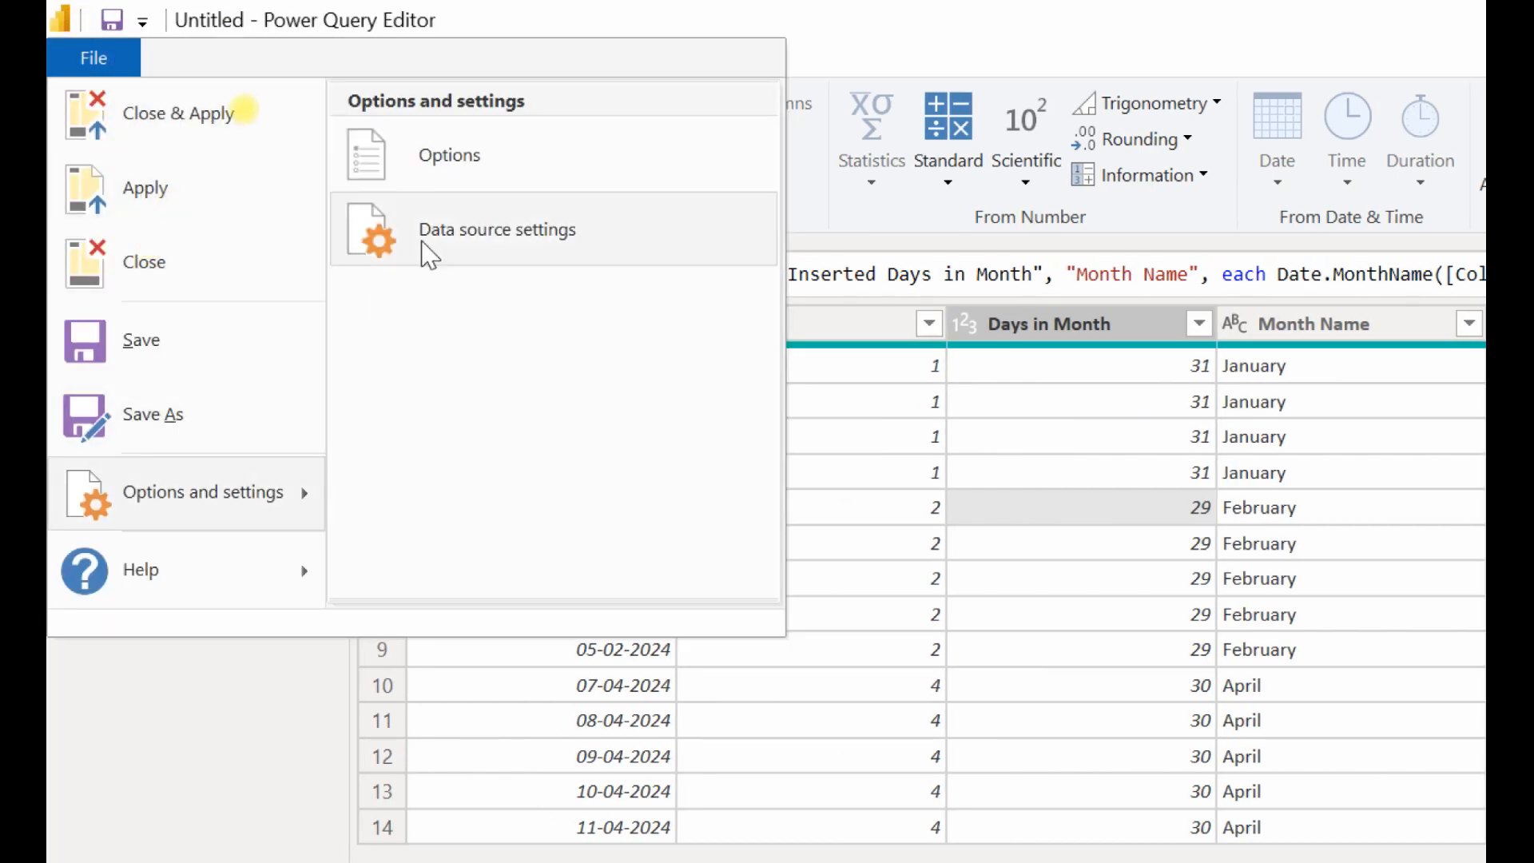
click(472, 181)
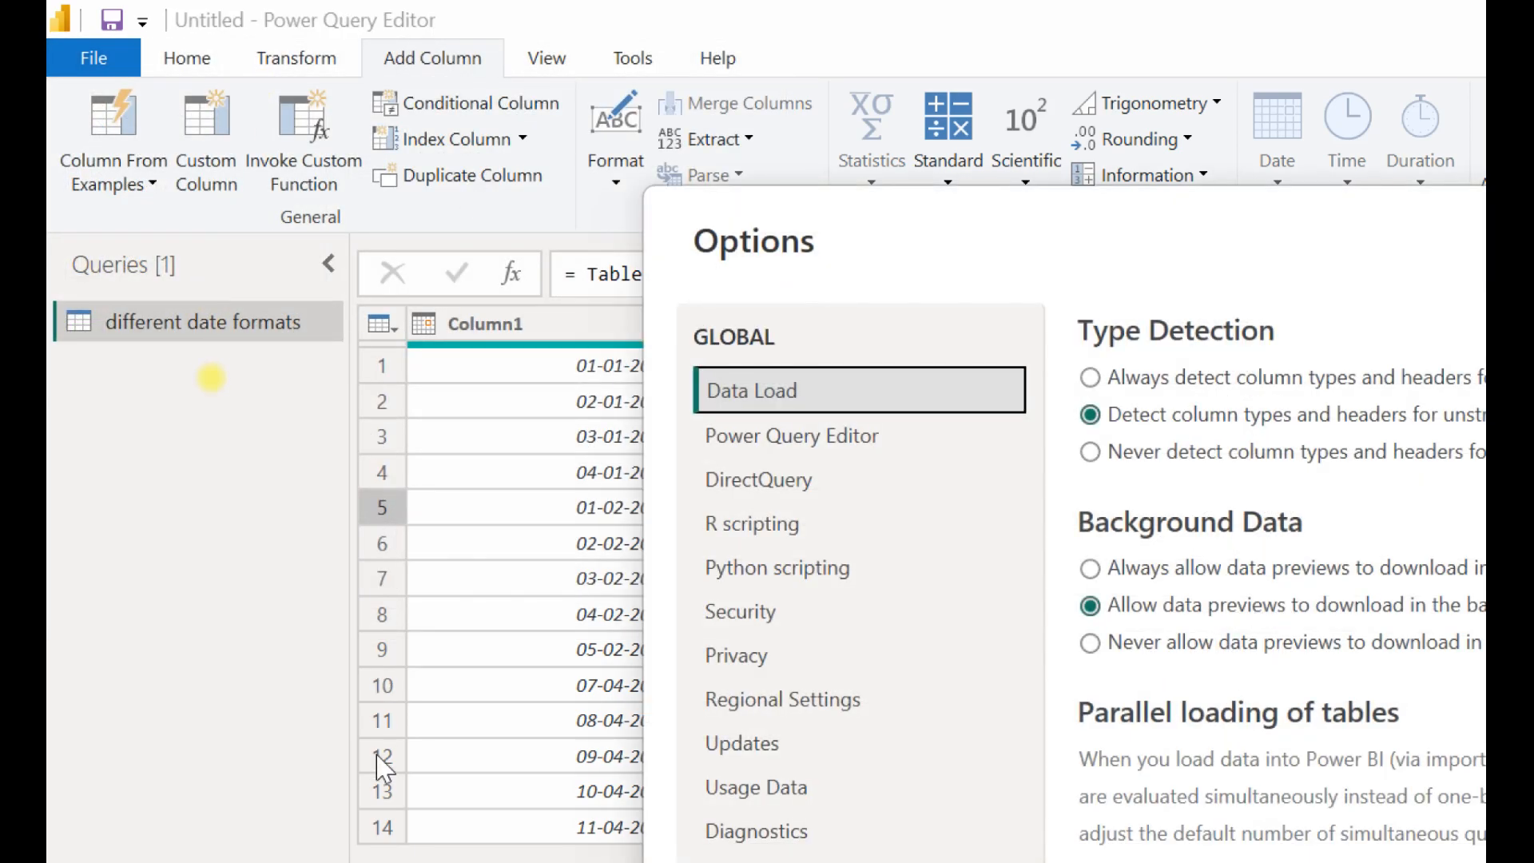
drag(841, 247, 635, 64)
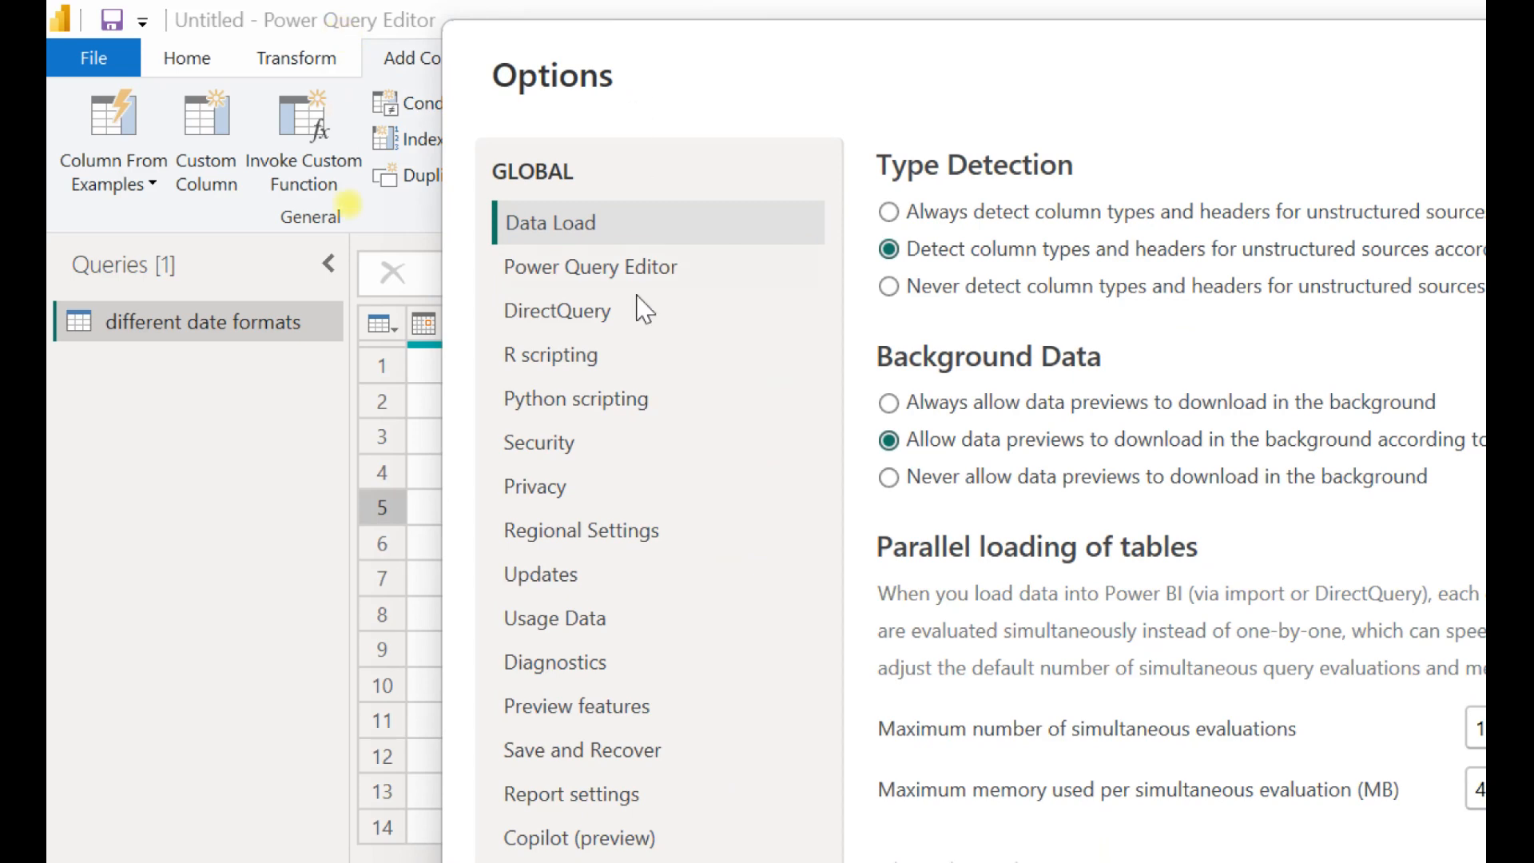
click(640, 757)
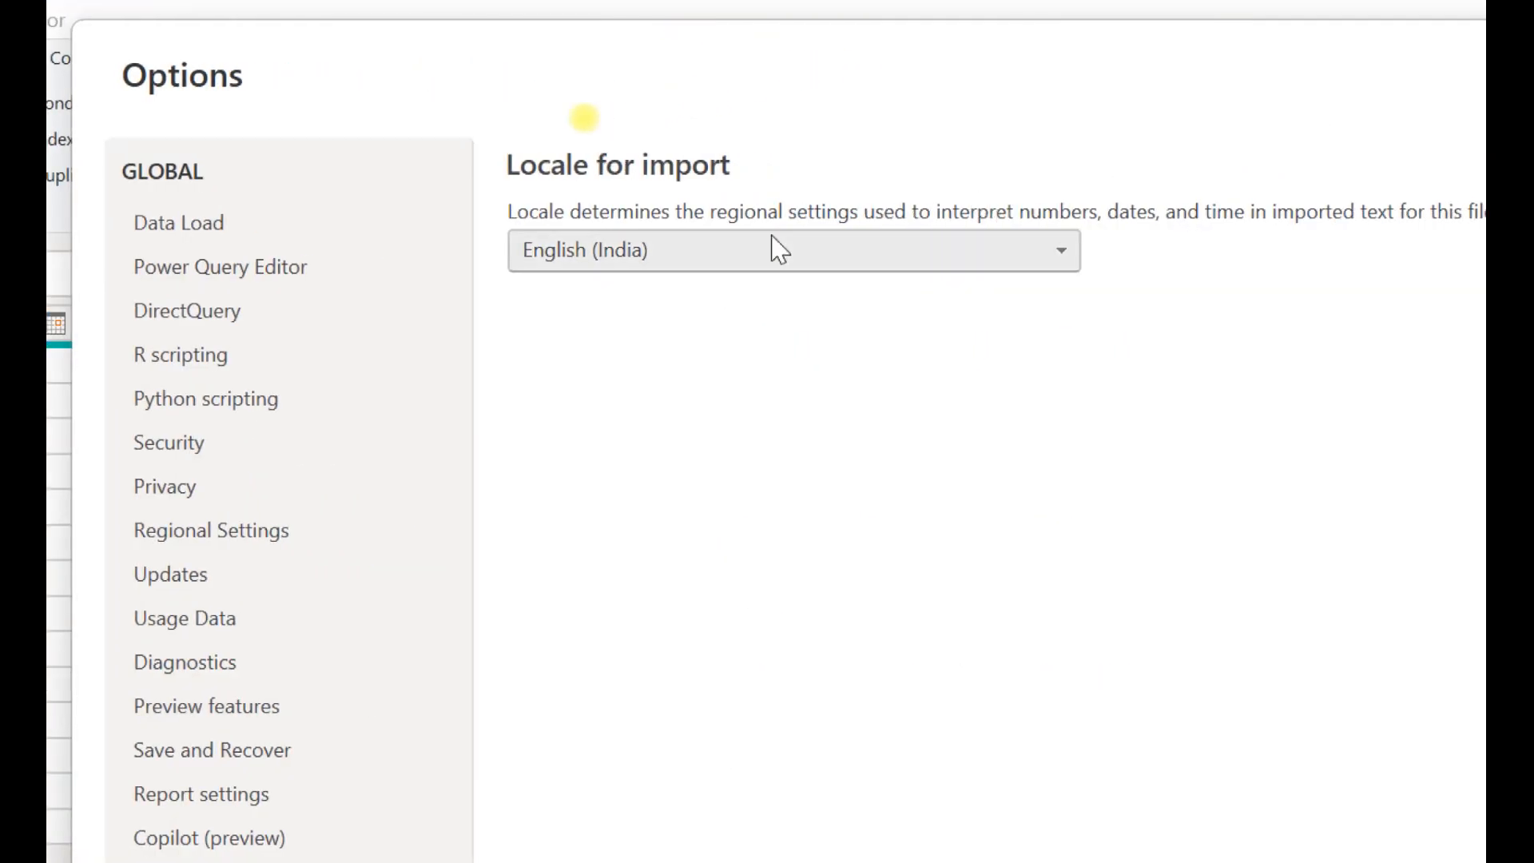
key(ctrl+2)
drag(503, 225, 711, 318)
key(Escape)
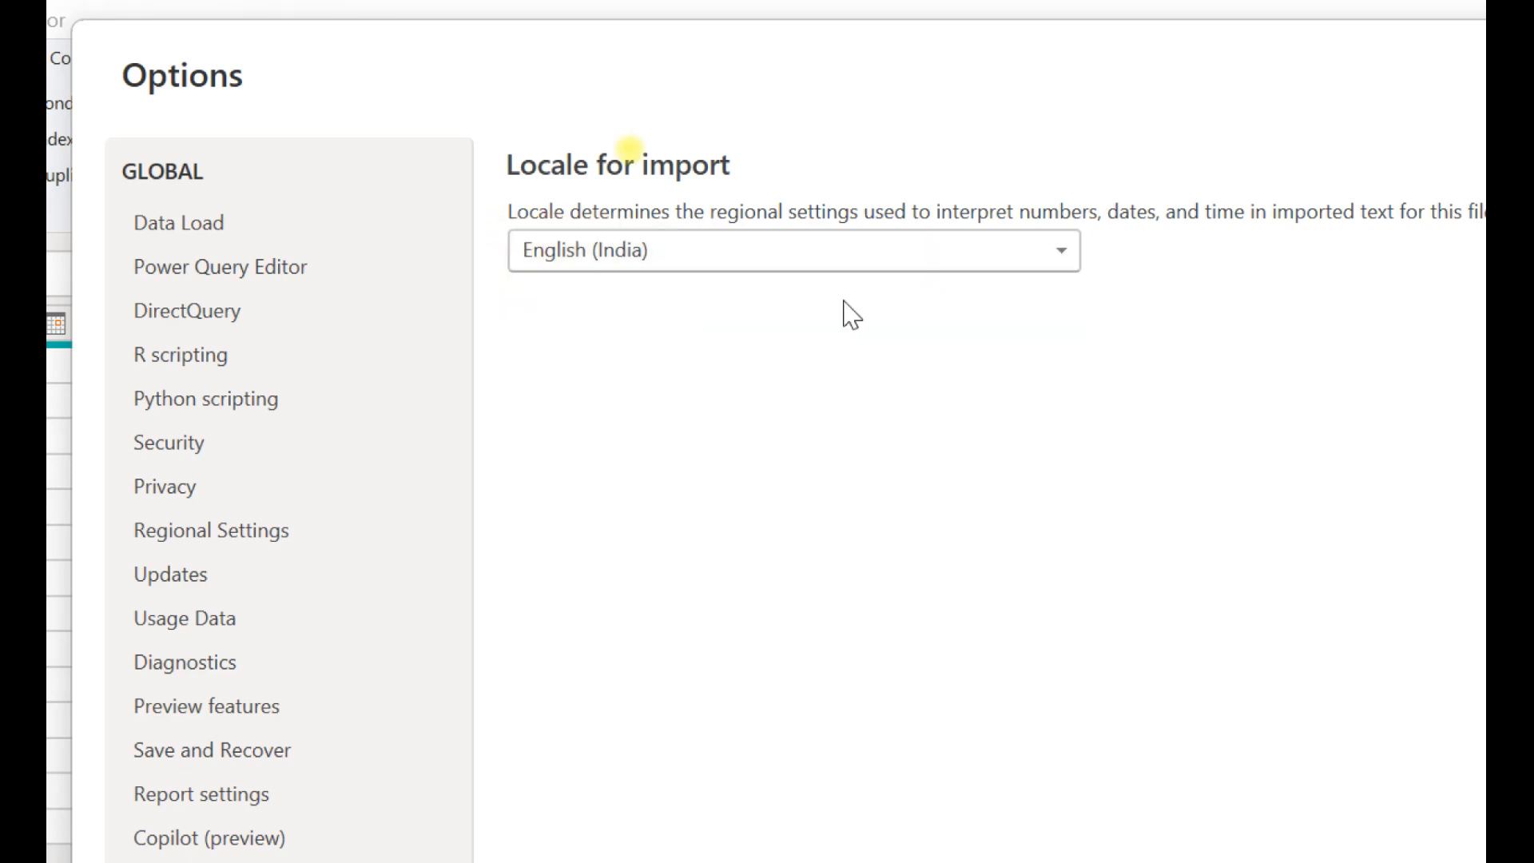
click(883, 269)
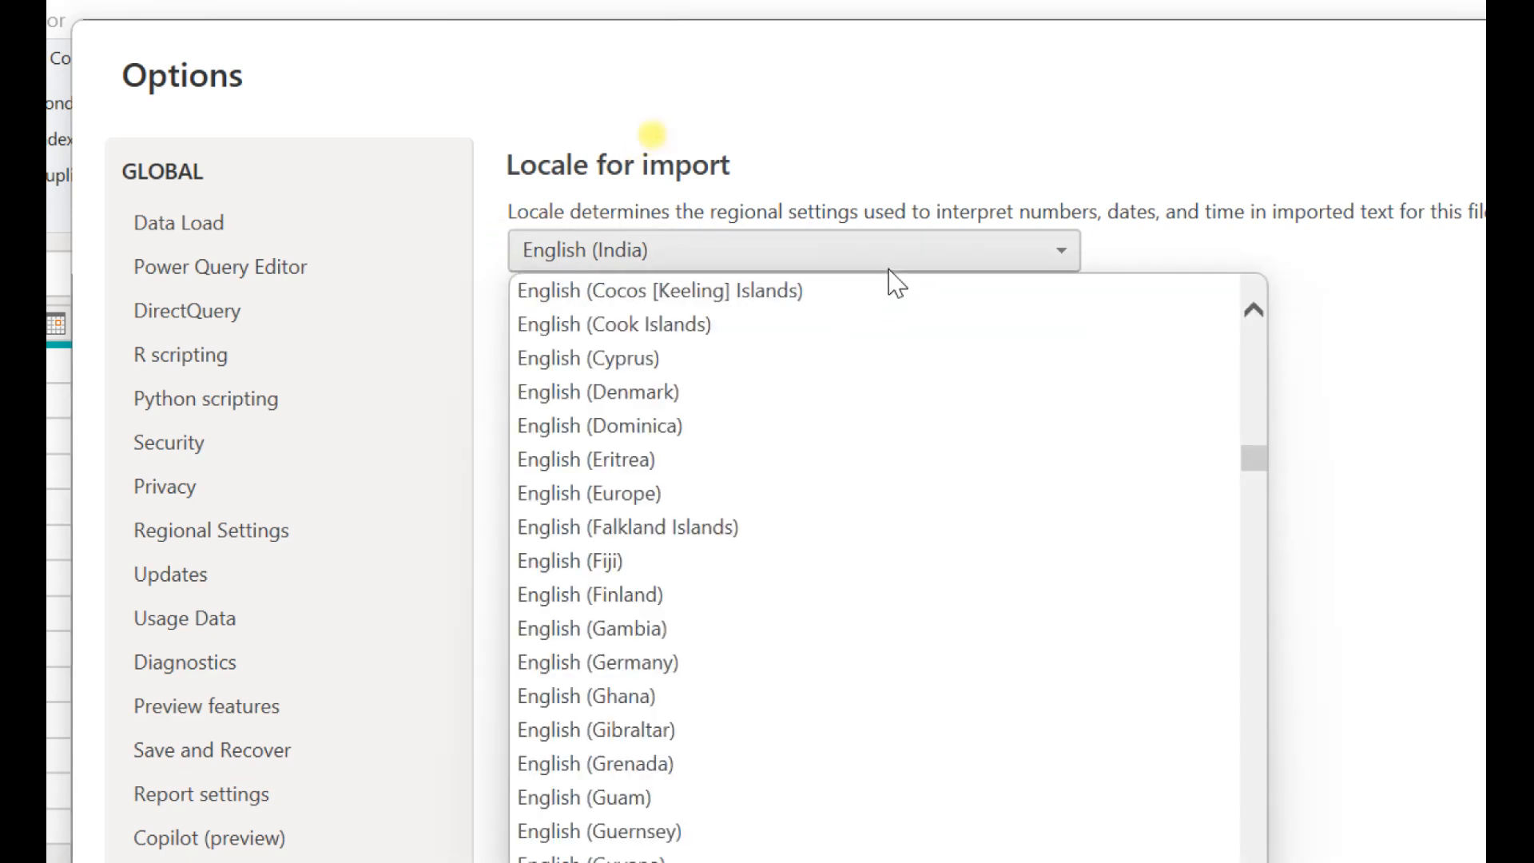
scroll(815, 695, down, 13)
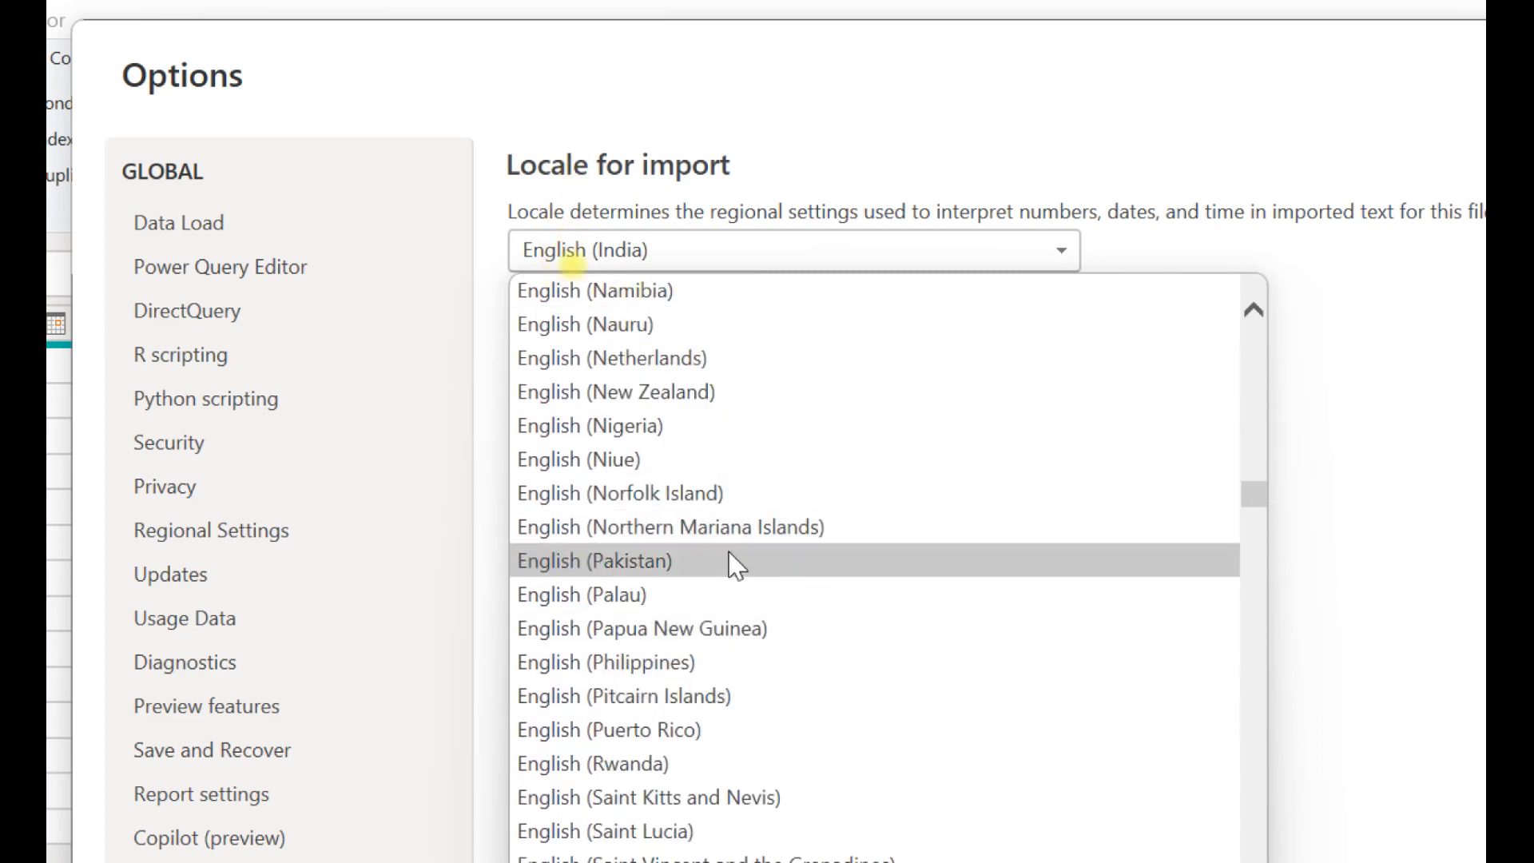
click(1331, 608)
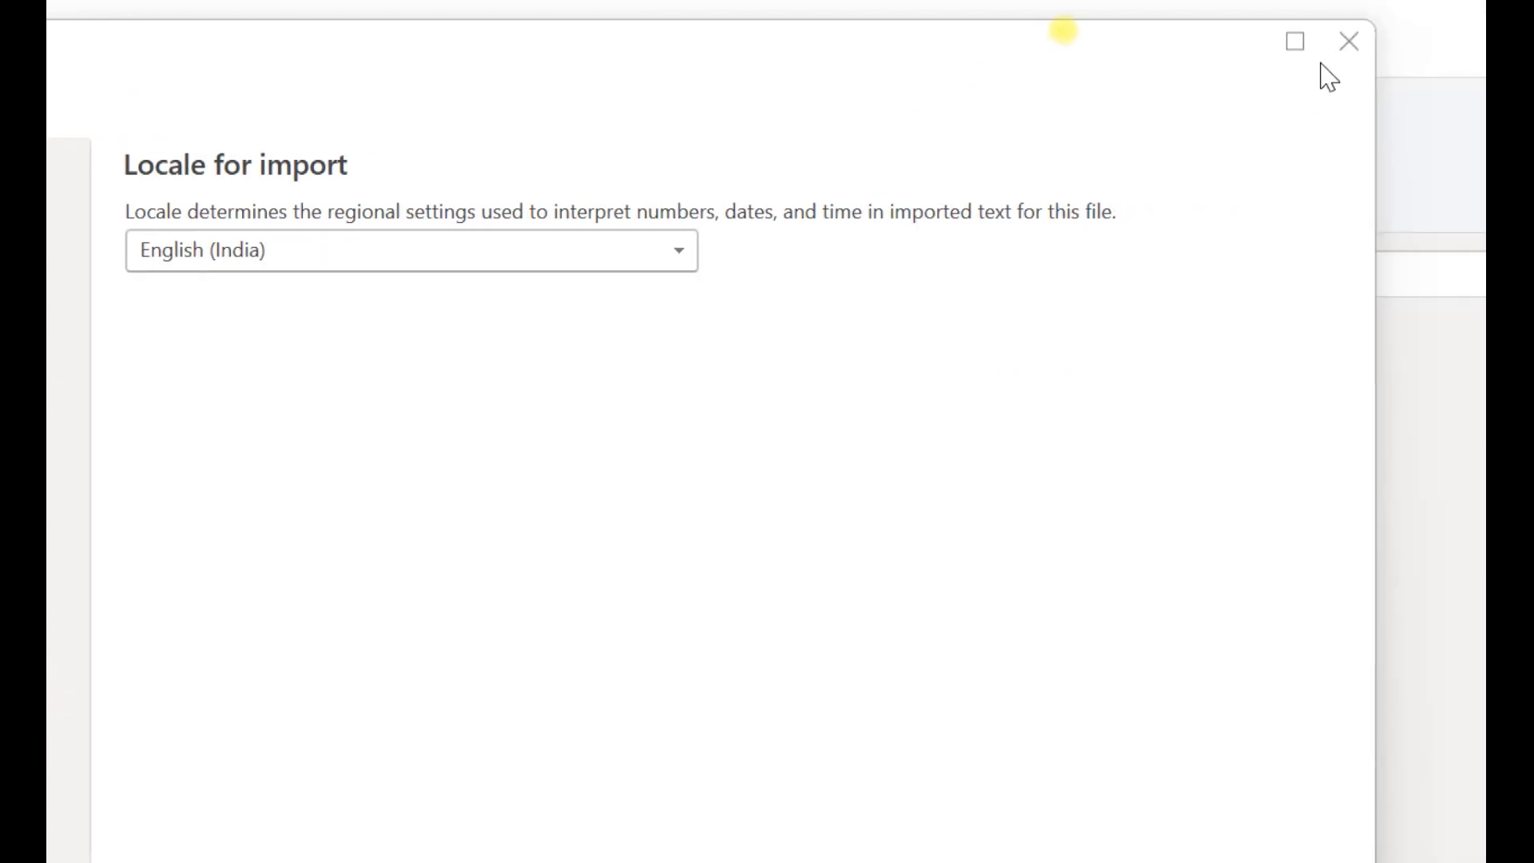
click(1308, 51)
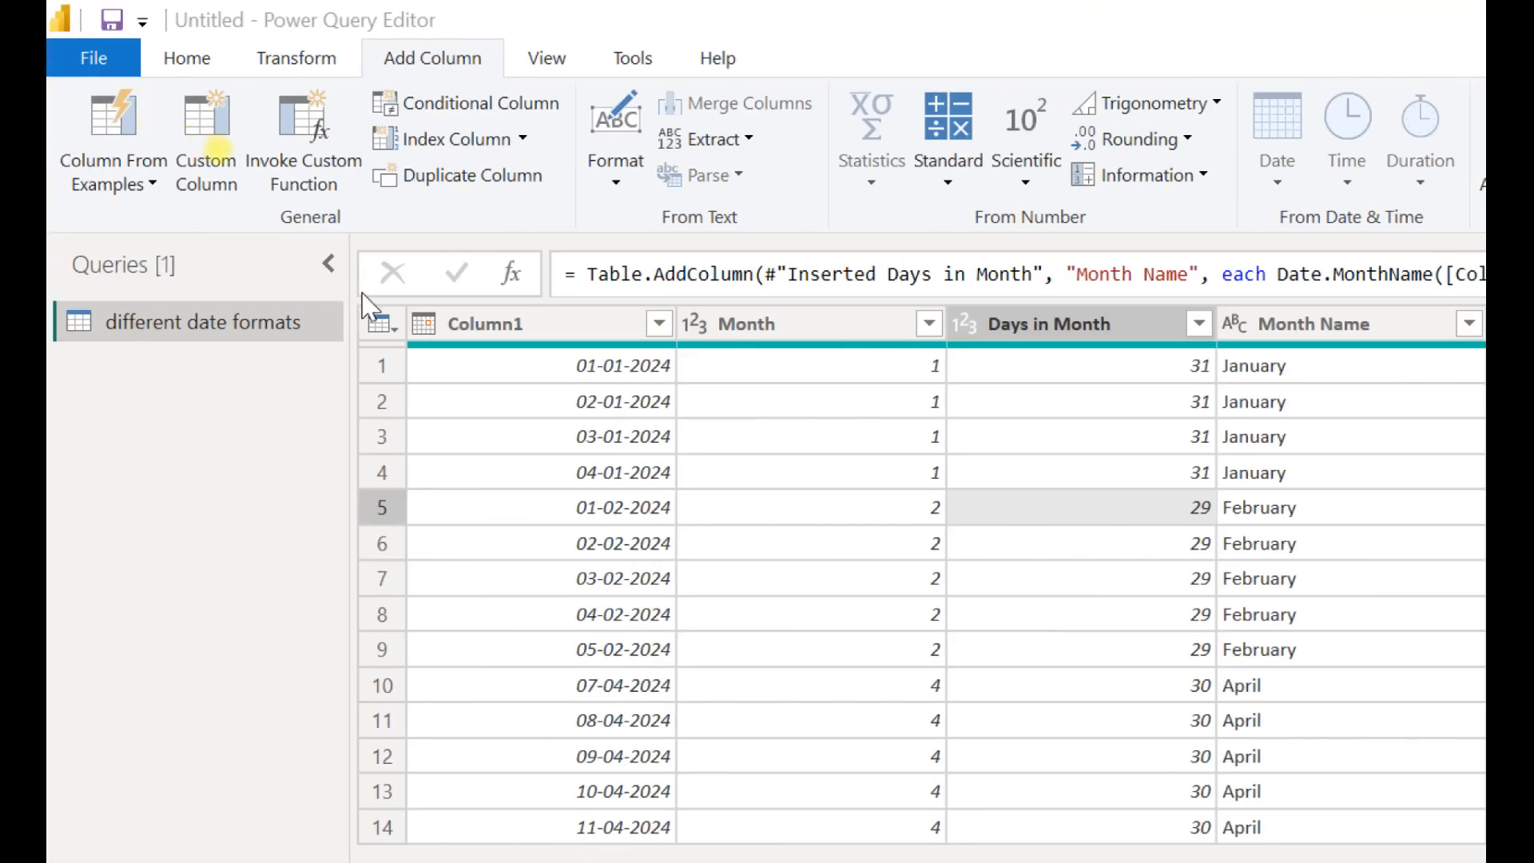
- Look at the data type choices for Column1, including the Using Locale option
click(457, 329)
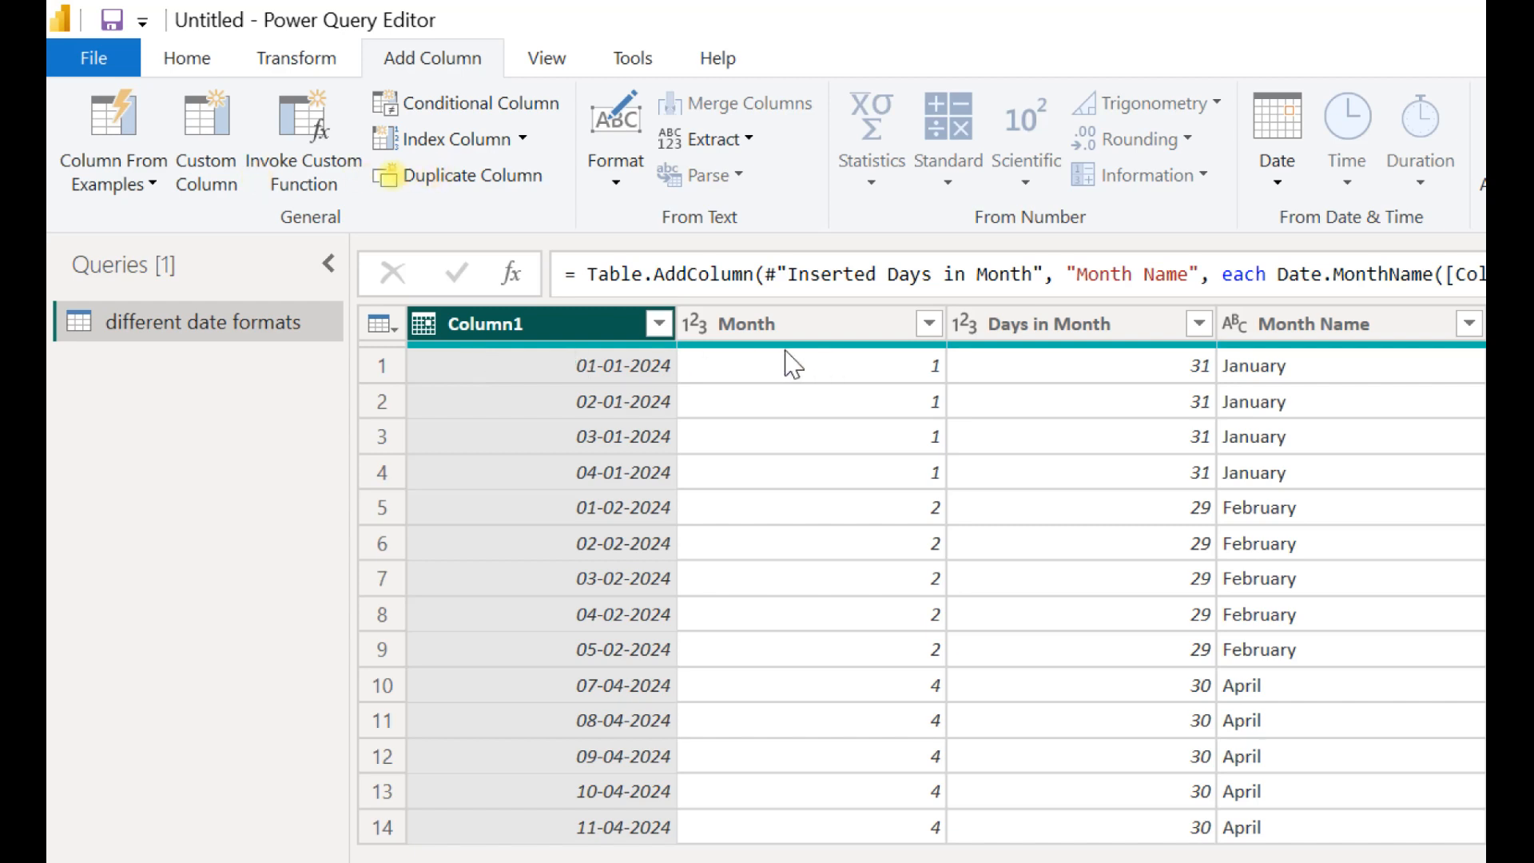
click(424, 324)
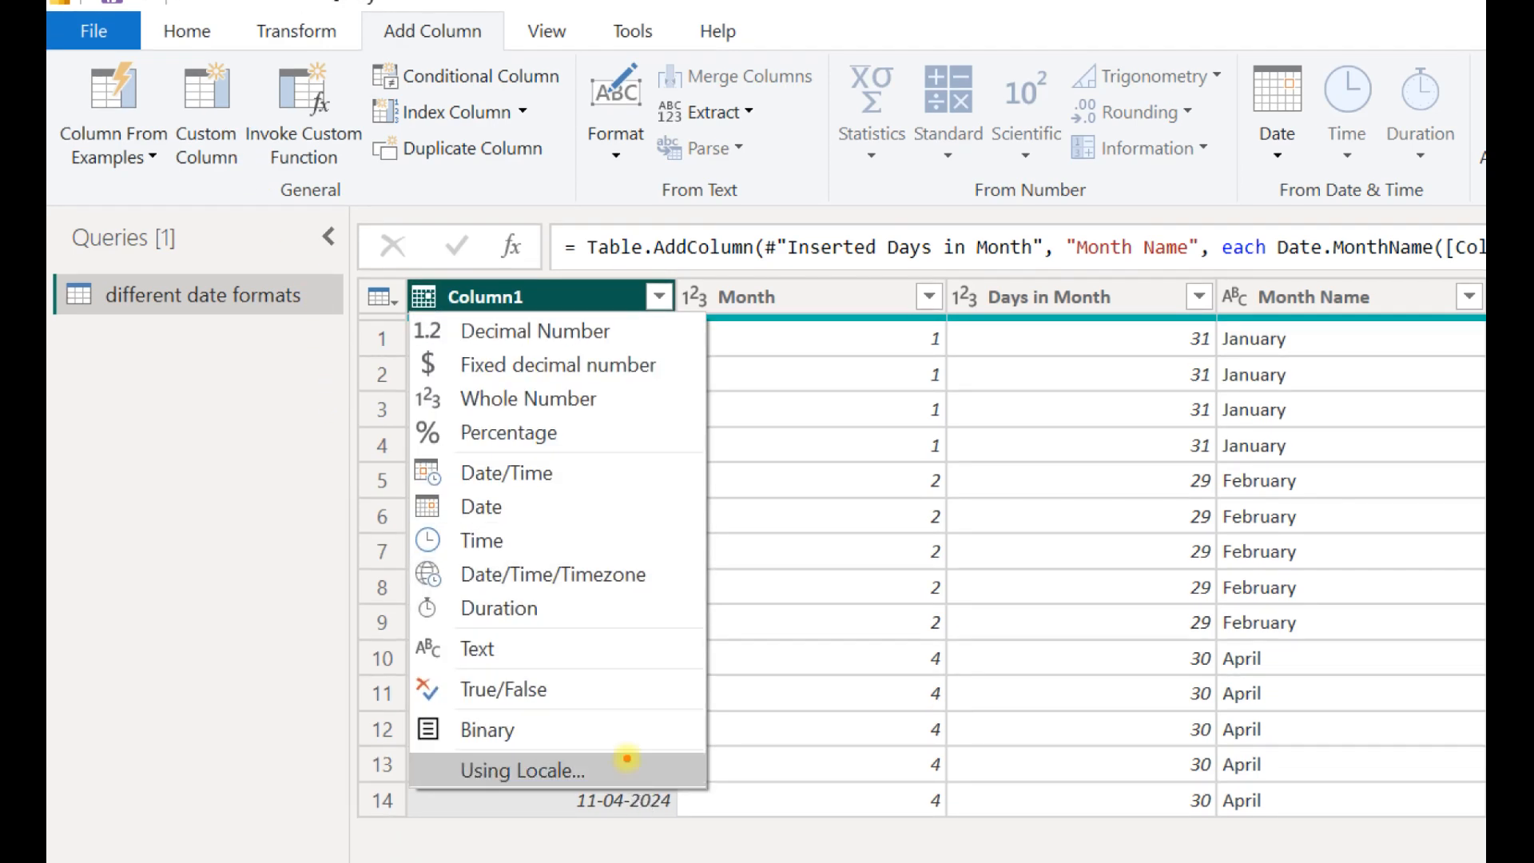
drag(619, 766, 855, 692)
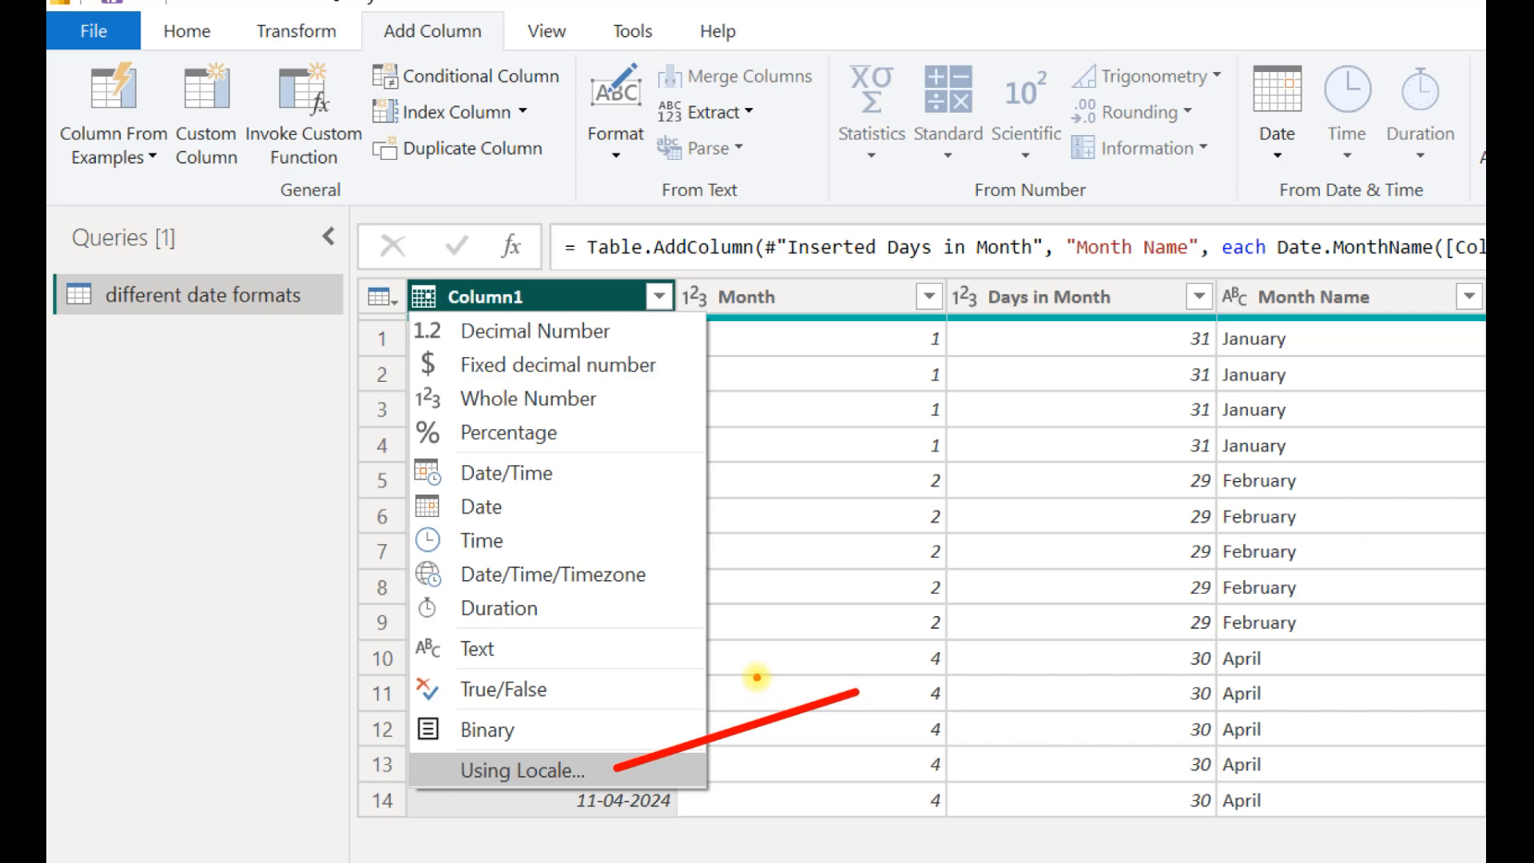
key(Escape)
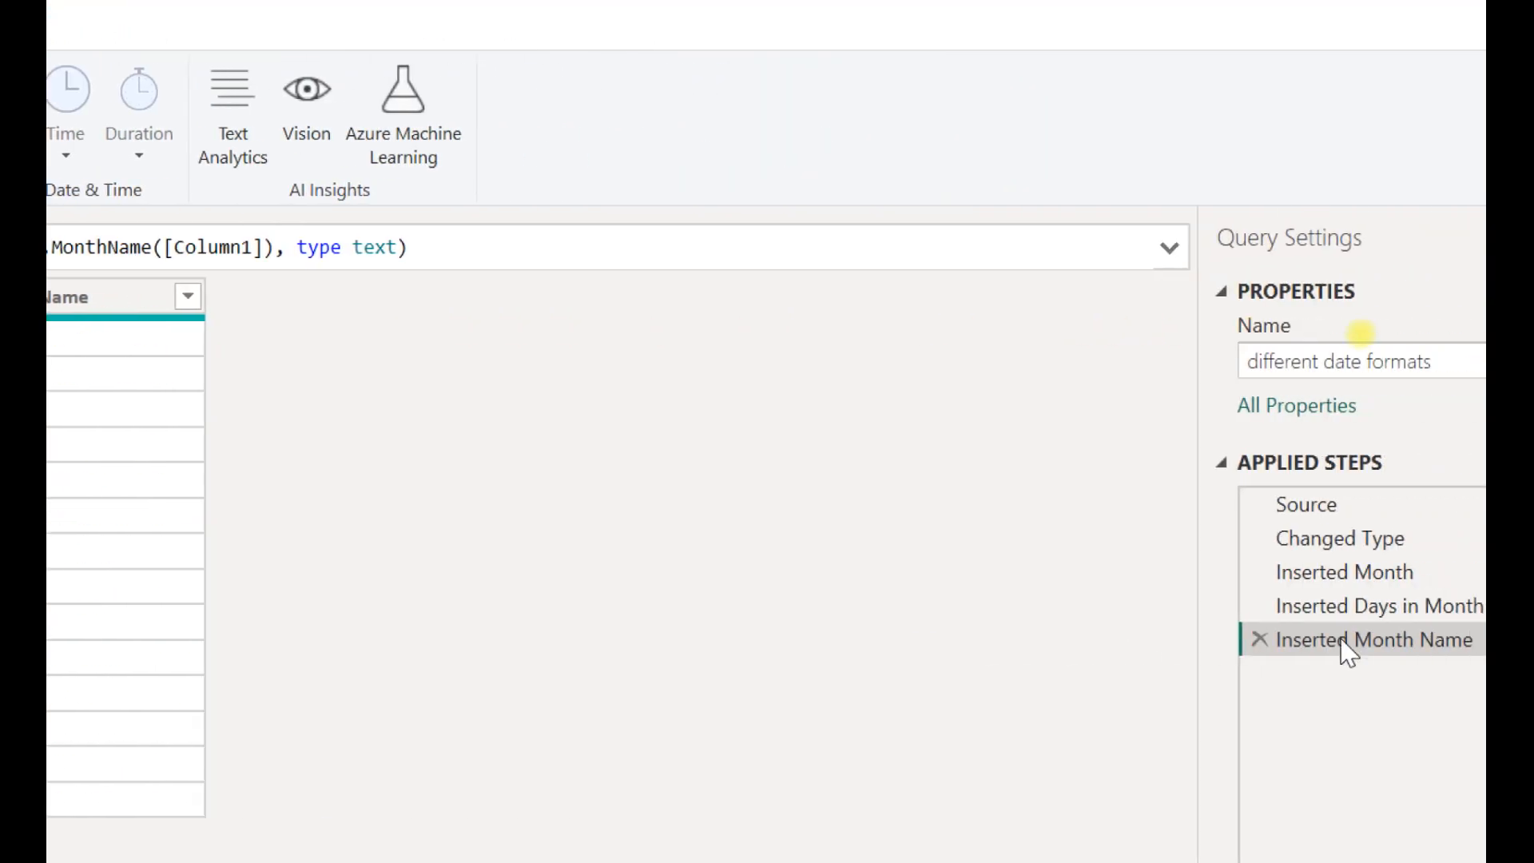
- Insert a Using Locale type change for Column1 directly after the Changed Type step
click(1300, 535)
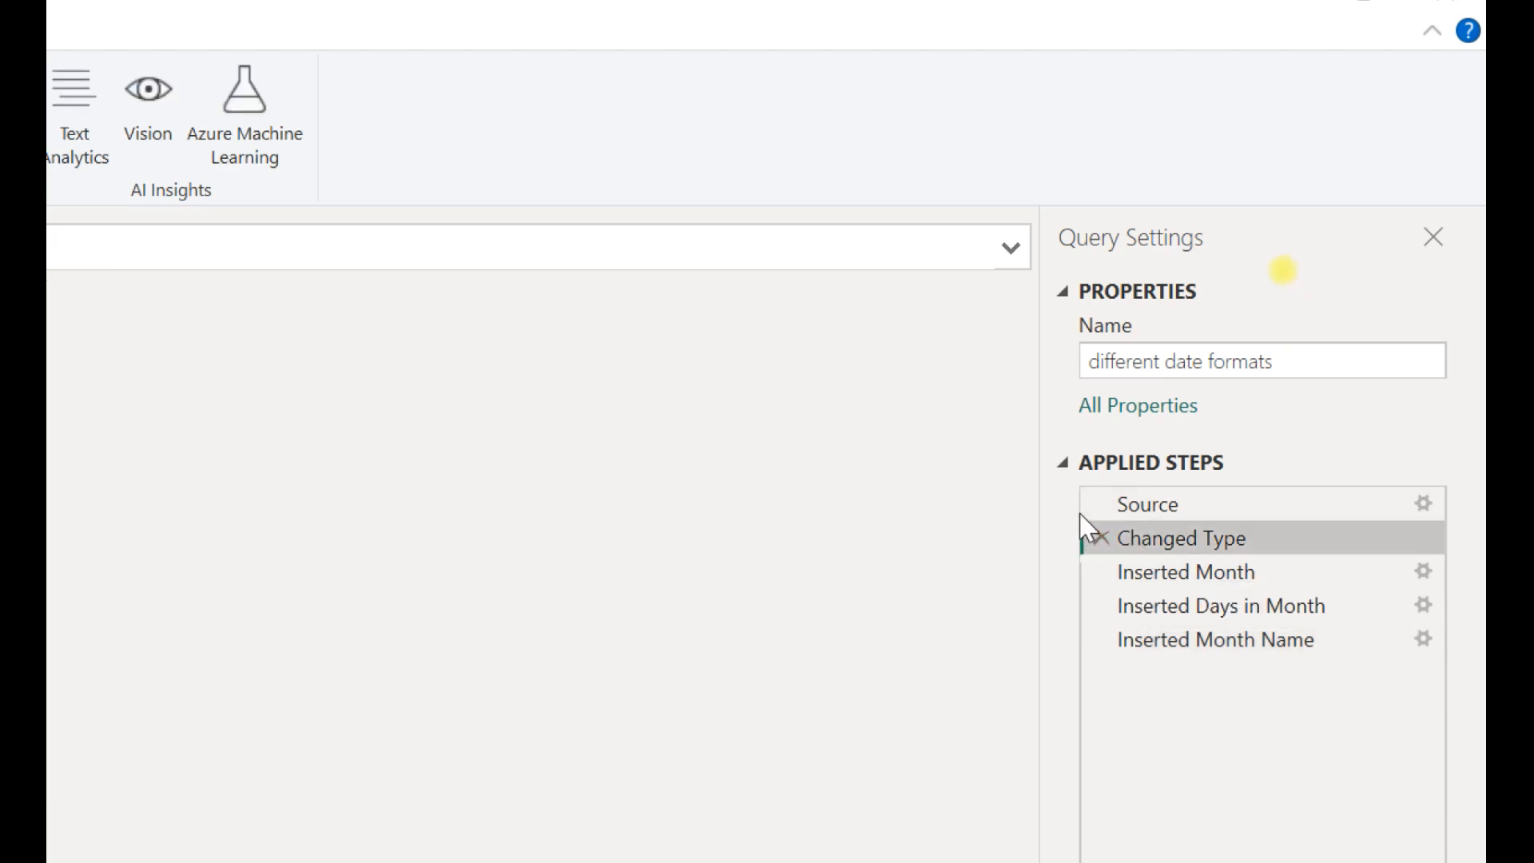
mouse_move(1081, 504)
mouse_down()
mouse_move(1123, 550)
mouse_move(1311, 570)
mouse_up()
key(Escape)
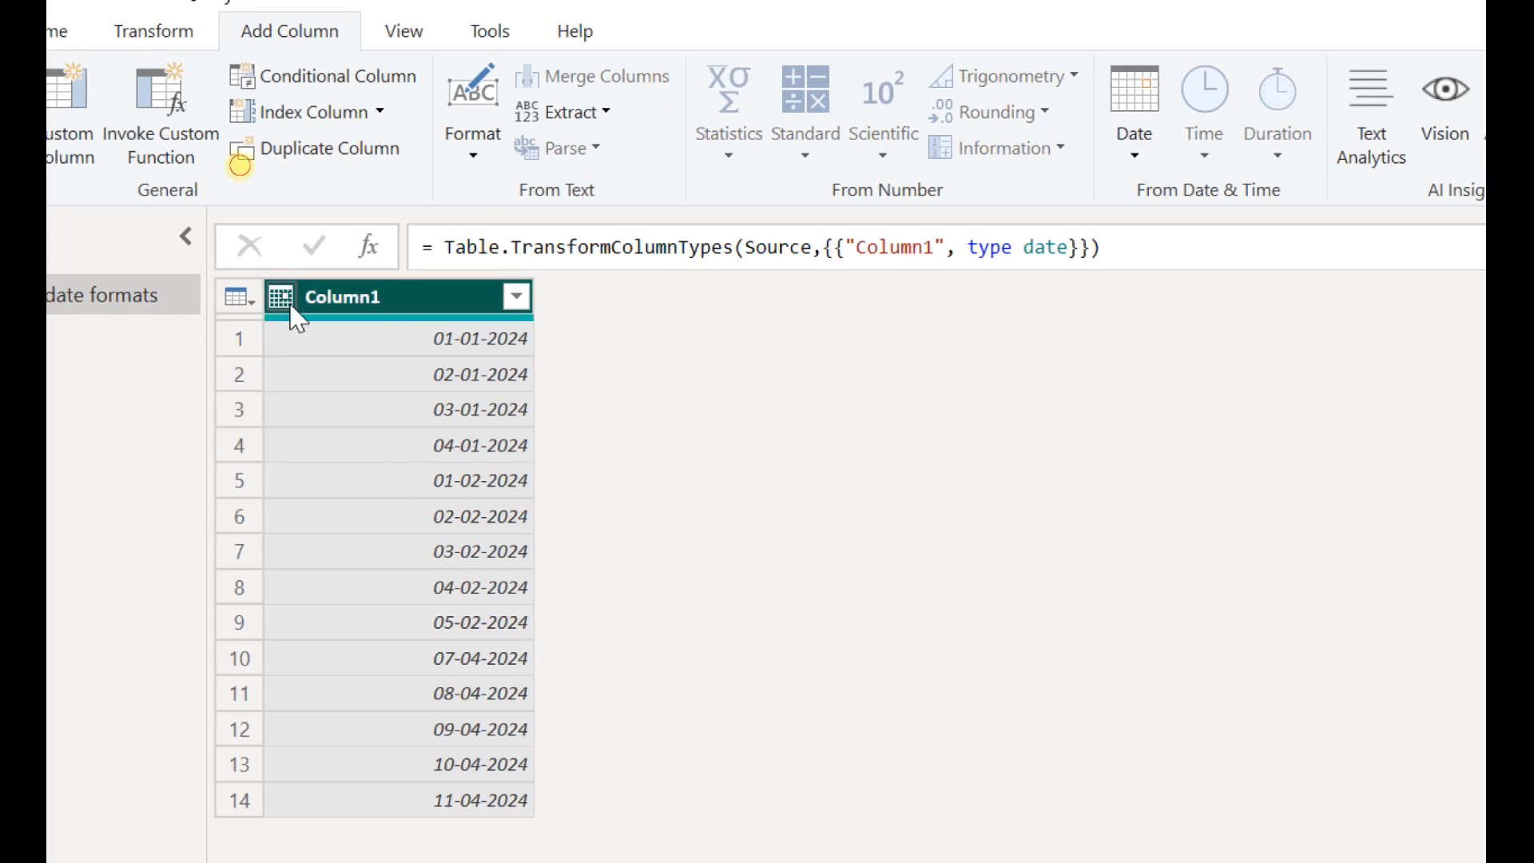
click(288, 303)
click(404, 779)
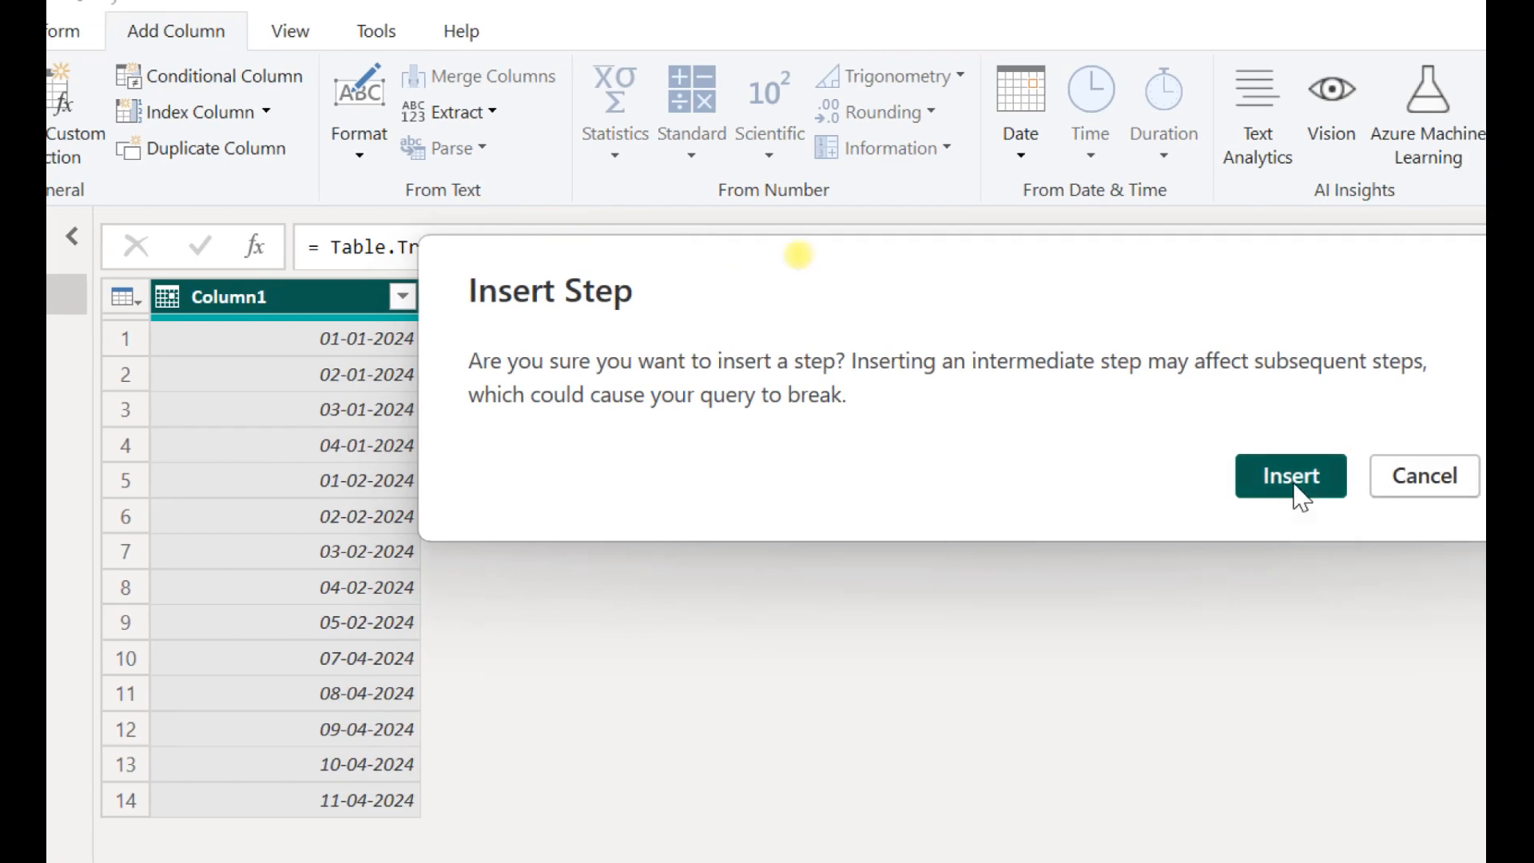
click(1294, 485)
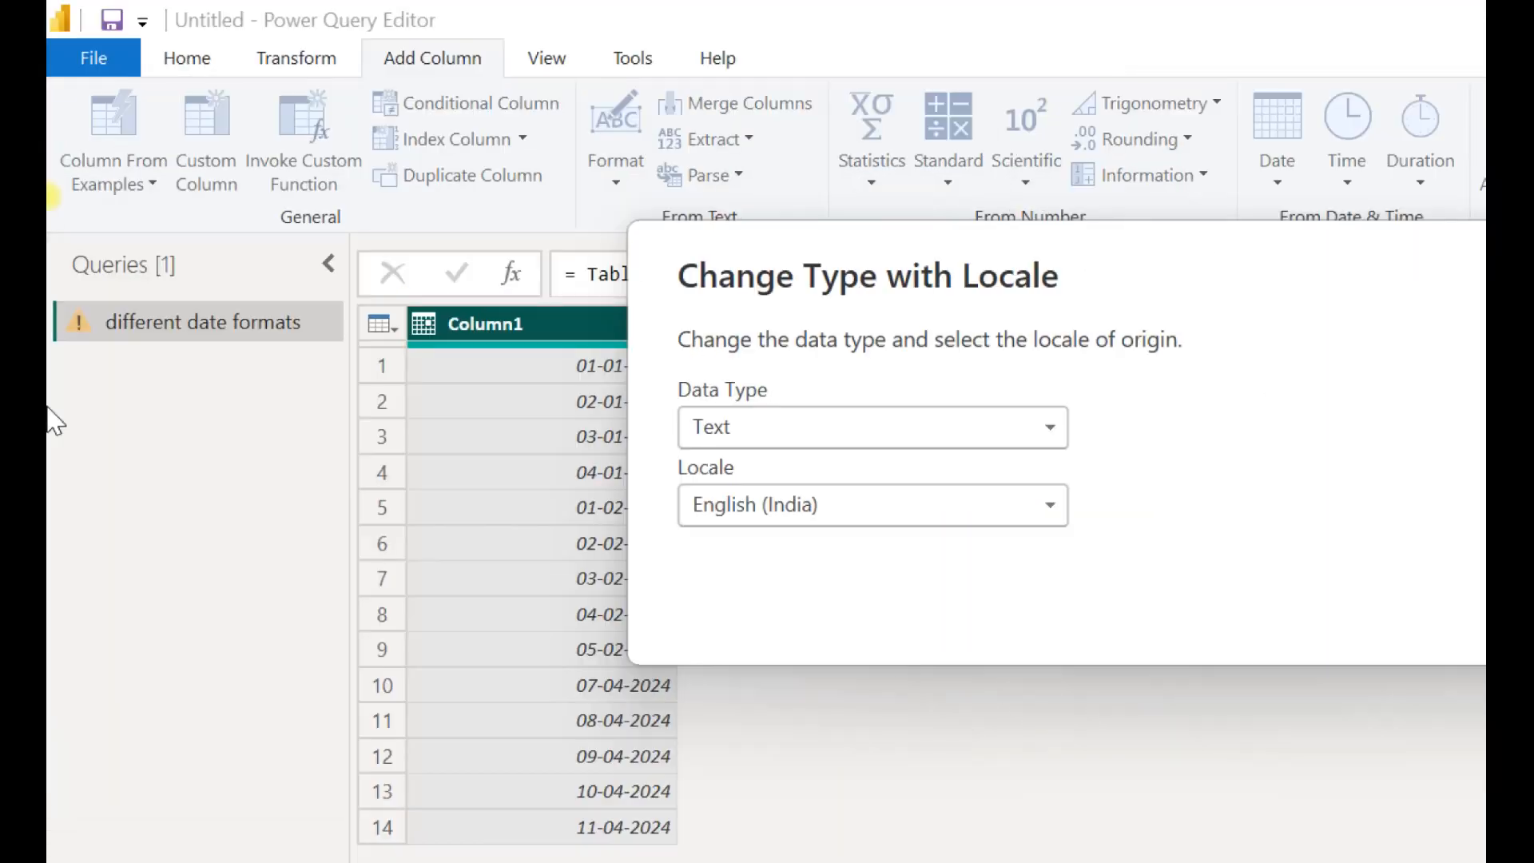
- Set the locale-based type change of Column1 to data type Date with locale English (United States) and apply it
click(1023, 436)
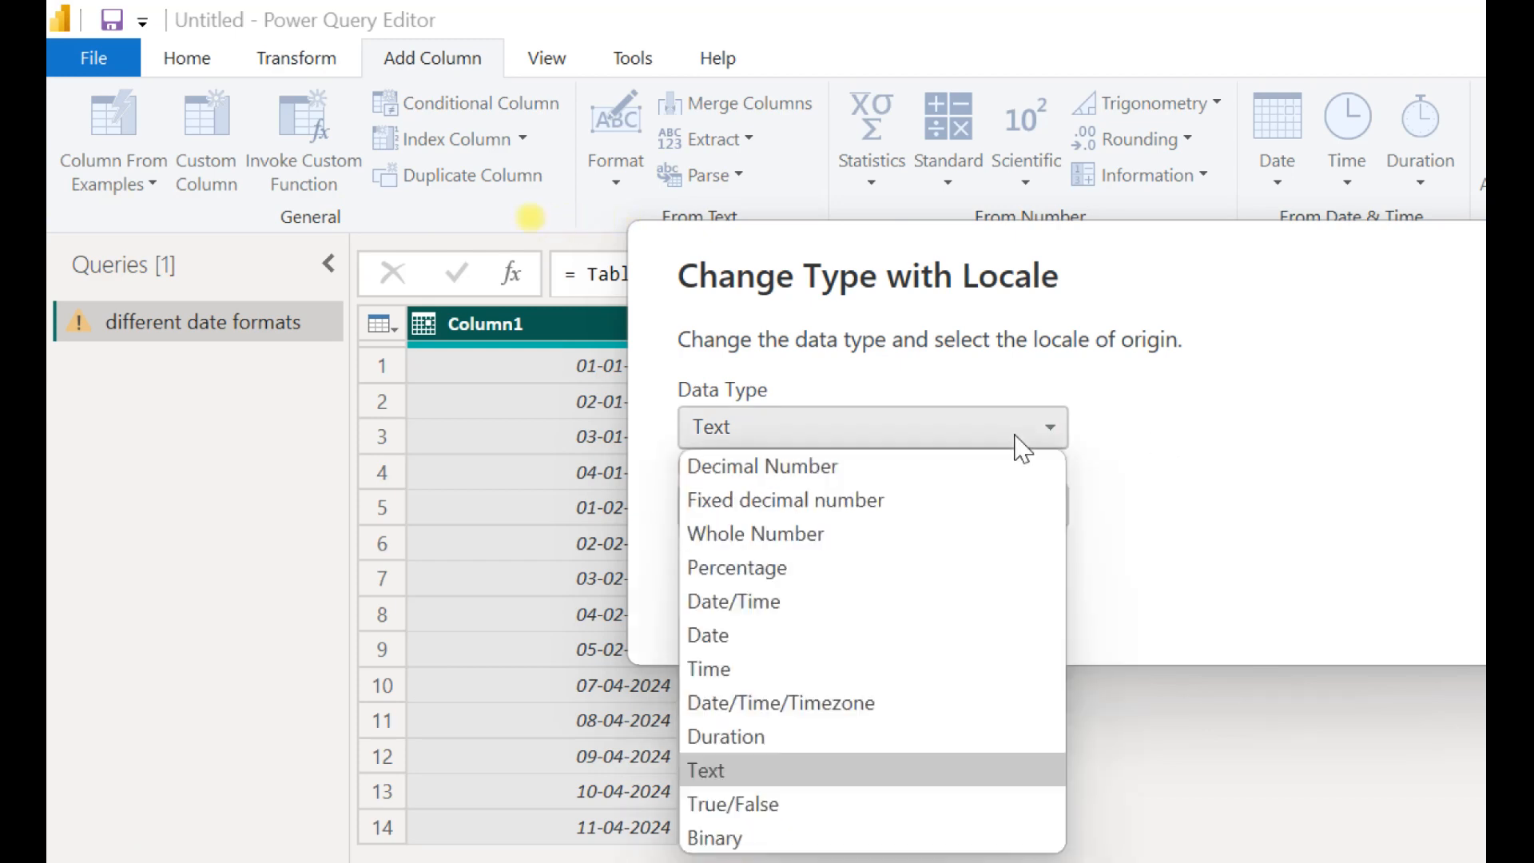
click(805, 637)
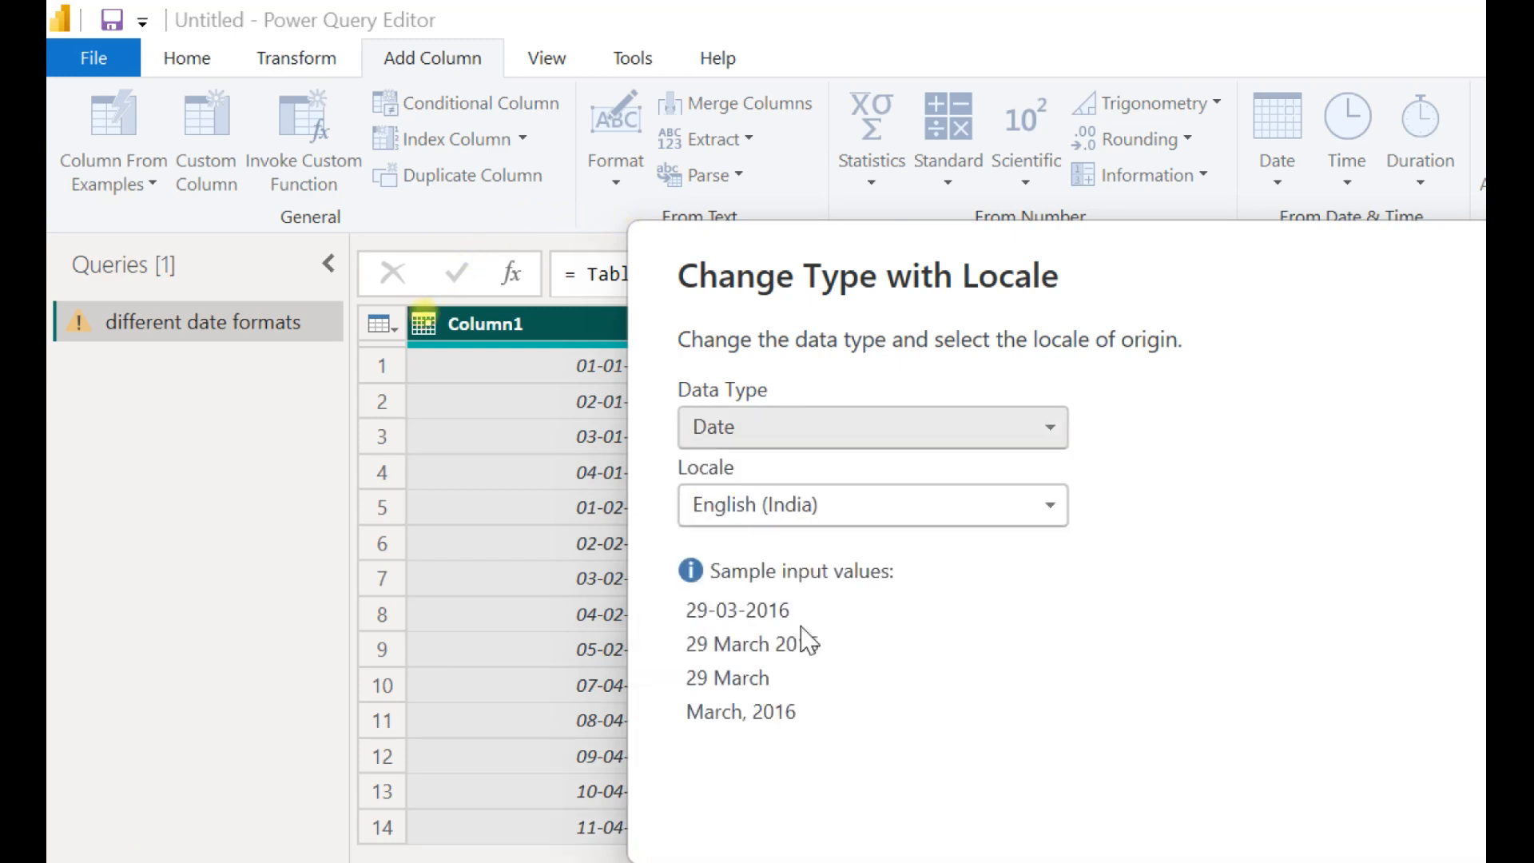
click(917, 524)
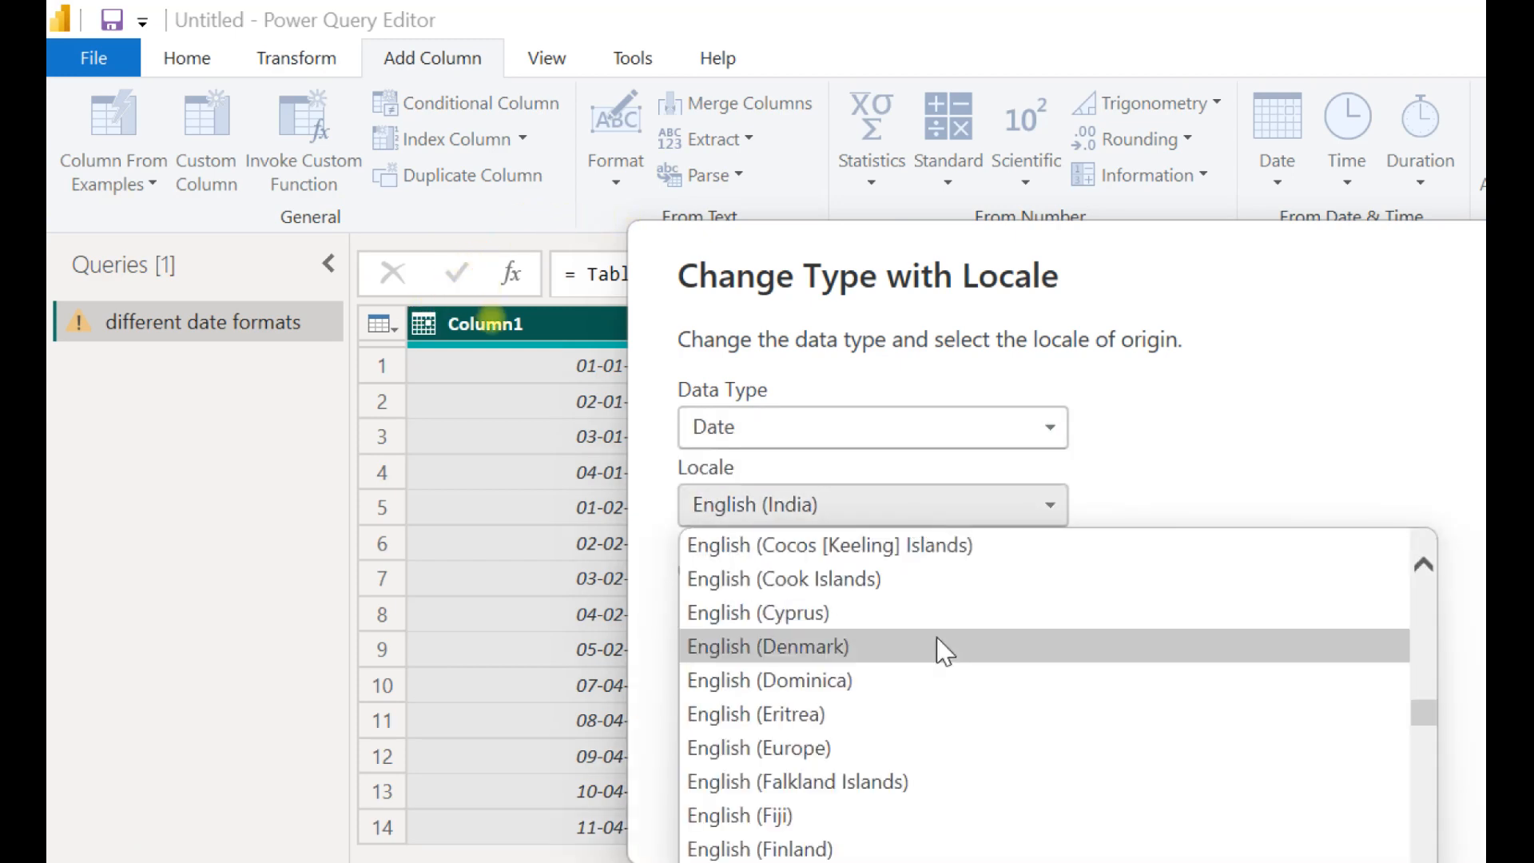
scroll(942, 648, down, 15)
scroll(949, 659, down, 9)
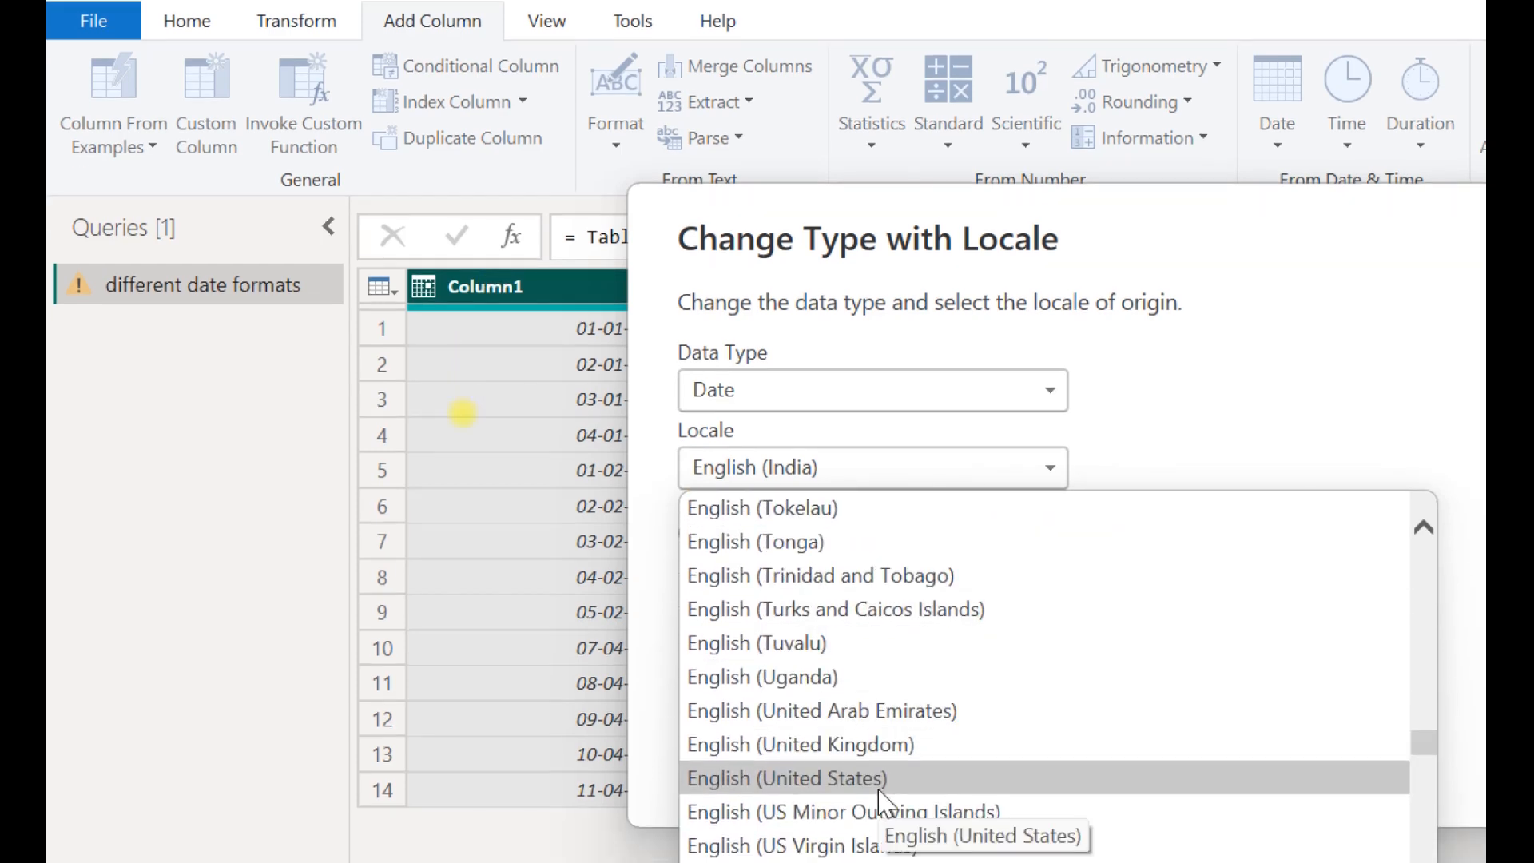
click(880, 779)
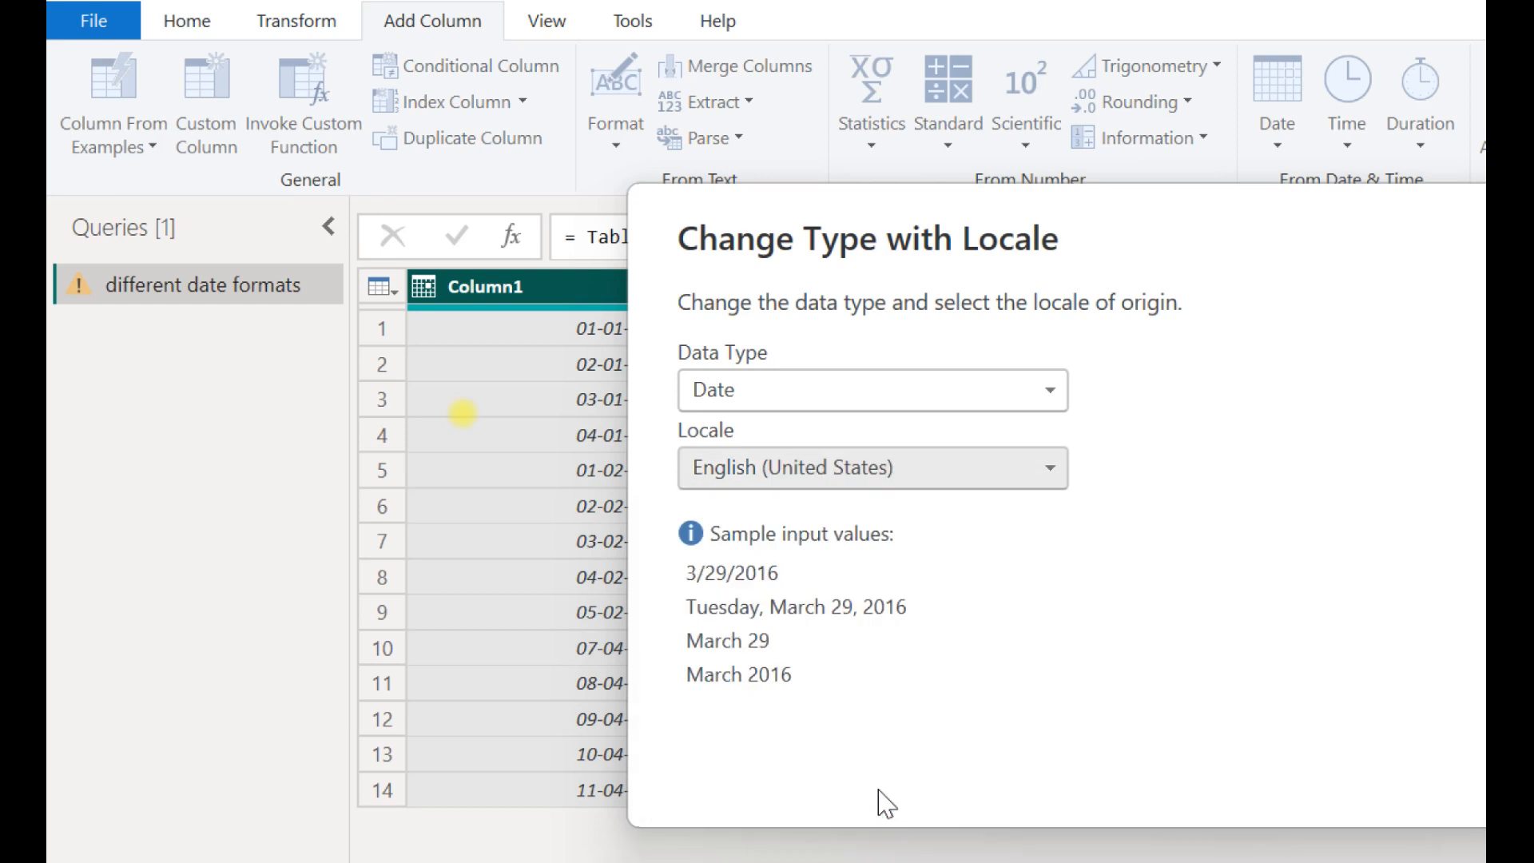
key(Return)
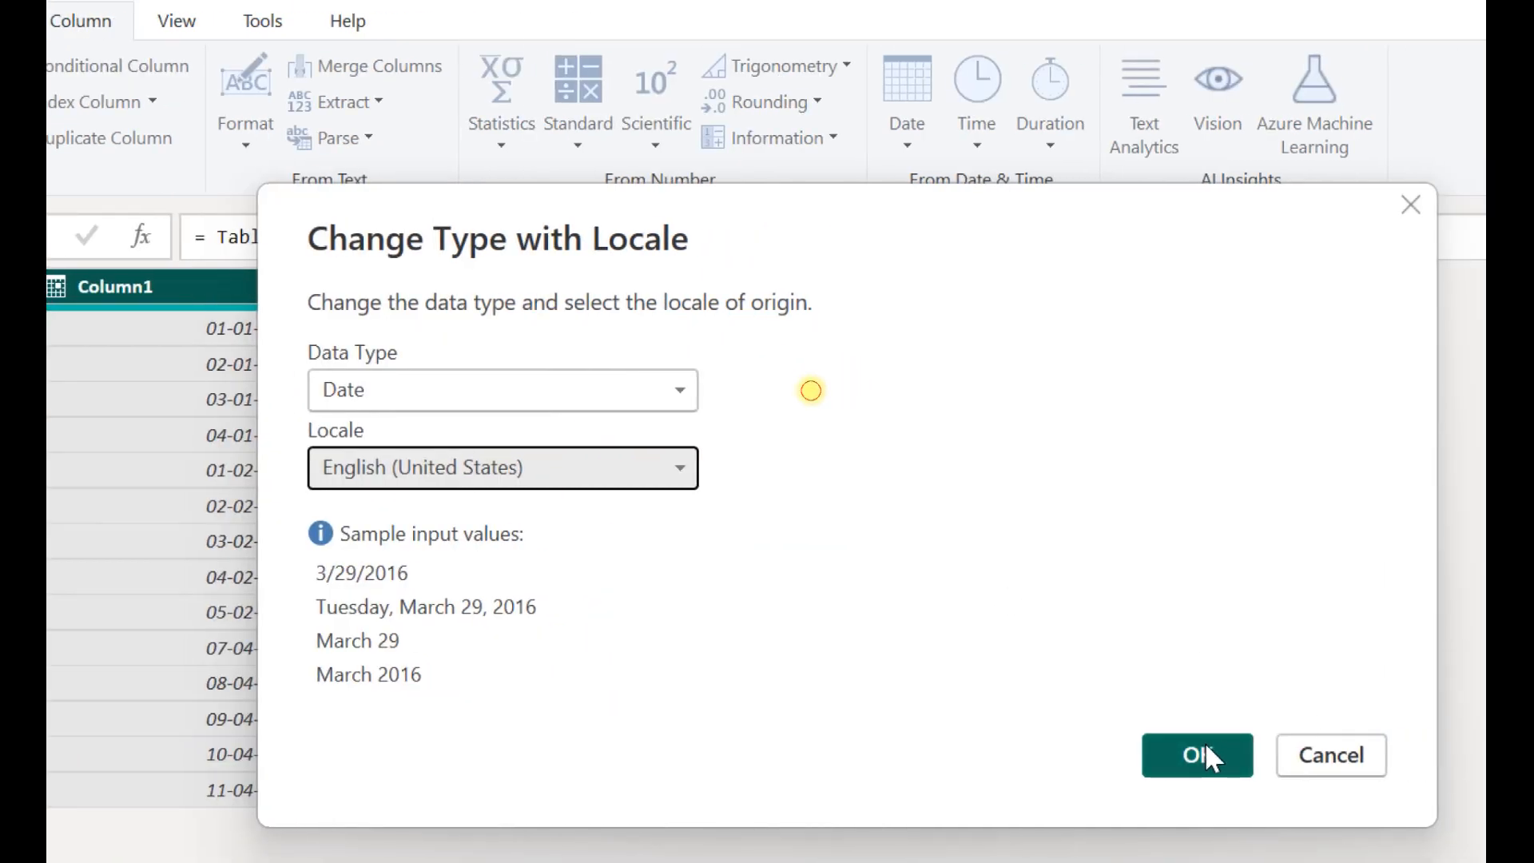
click(1207, 747)
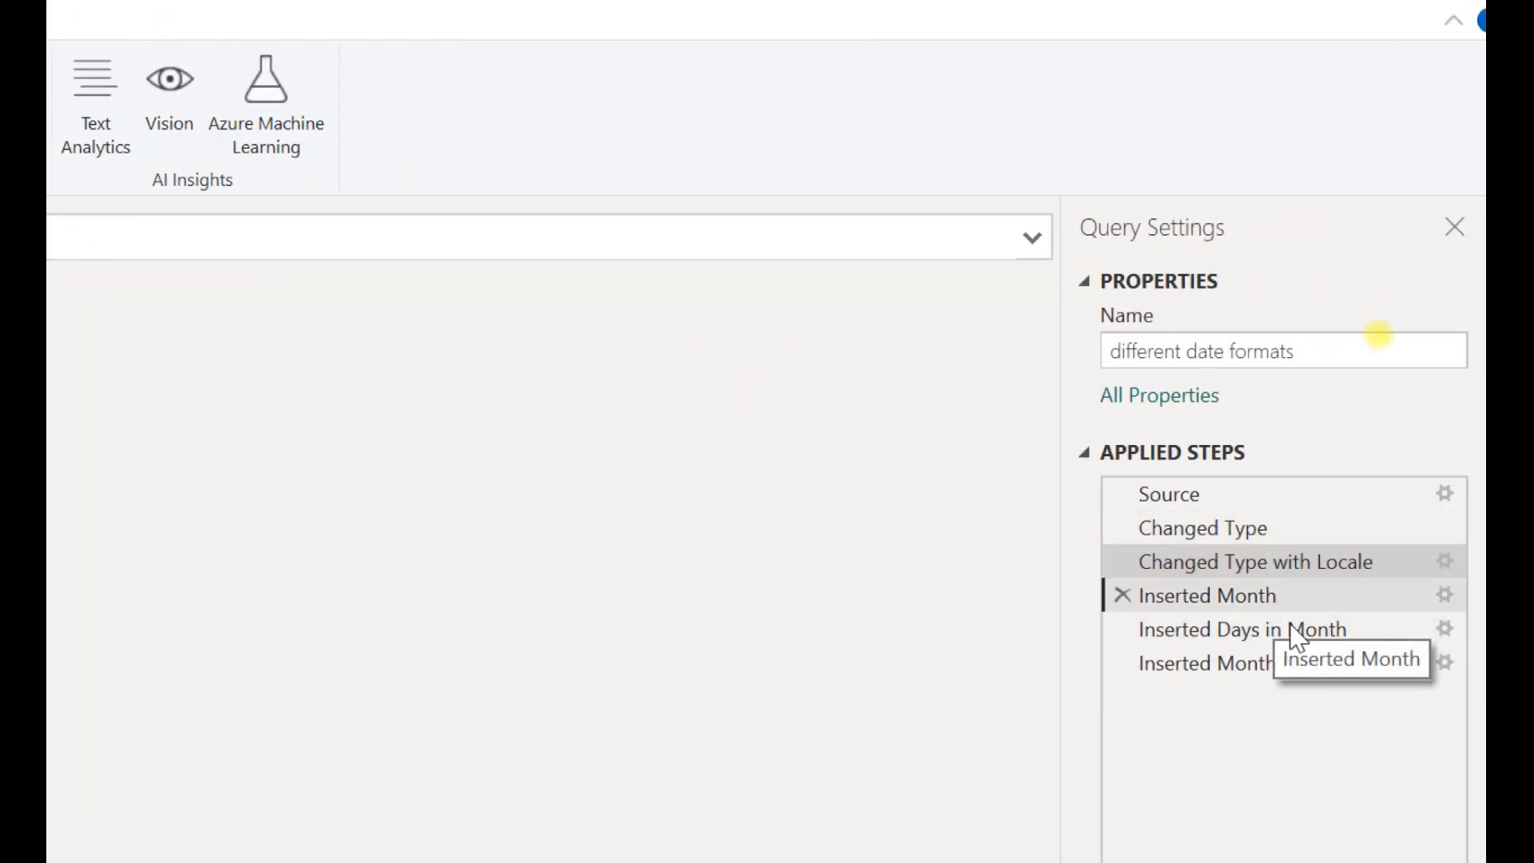
- Go through the results of the Inserted Month, Inserted Days in Month and Inserted Month Name steps
click(1277, 601)
click(1292, 630)
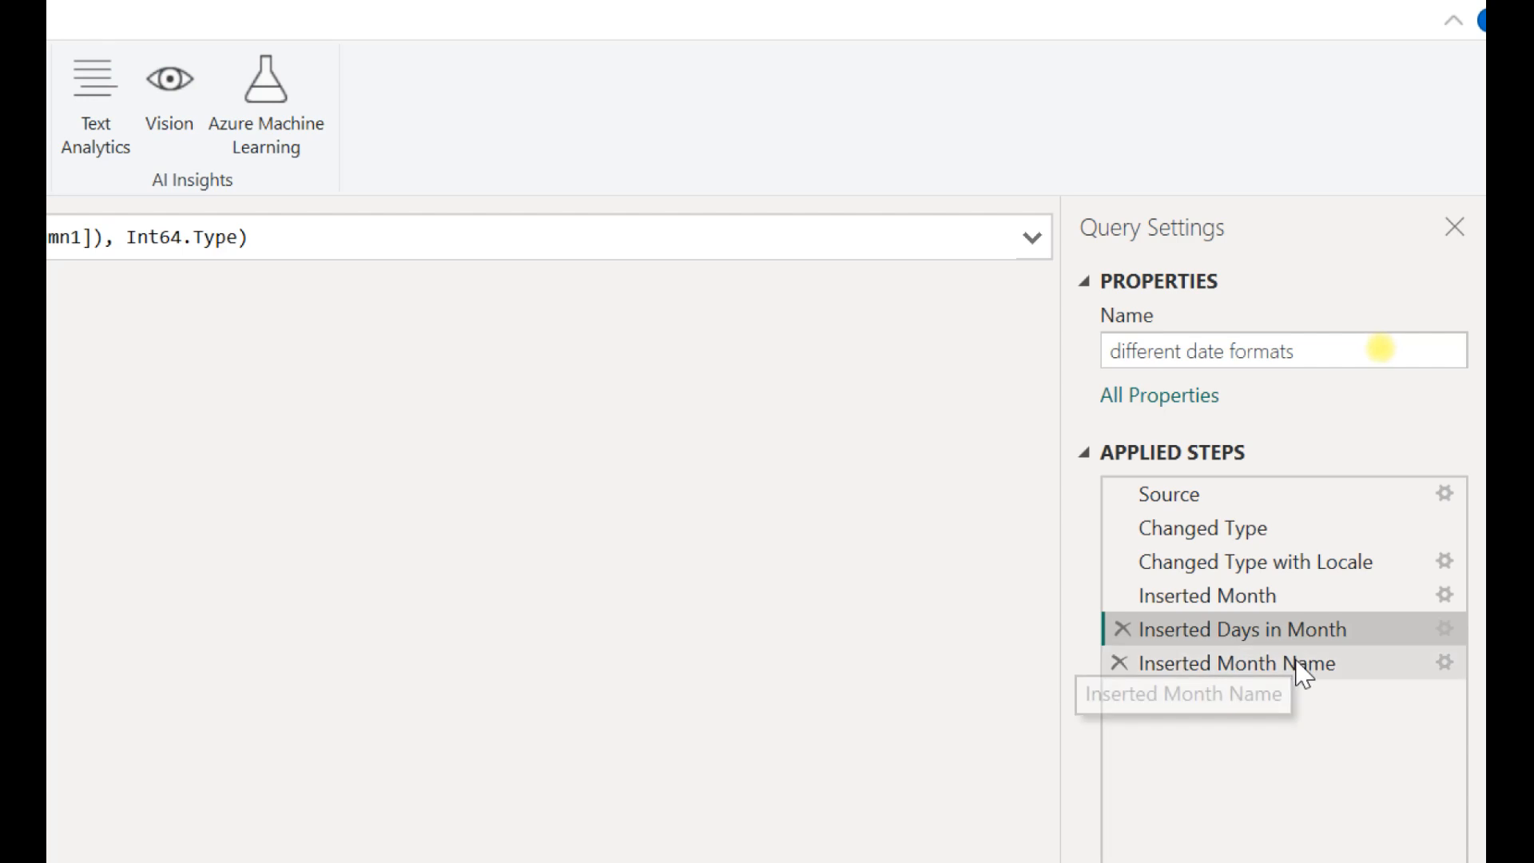
click(1301, 665)
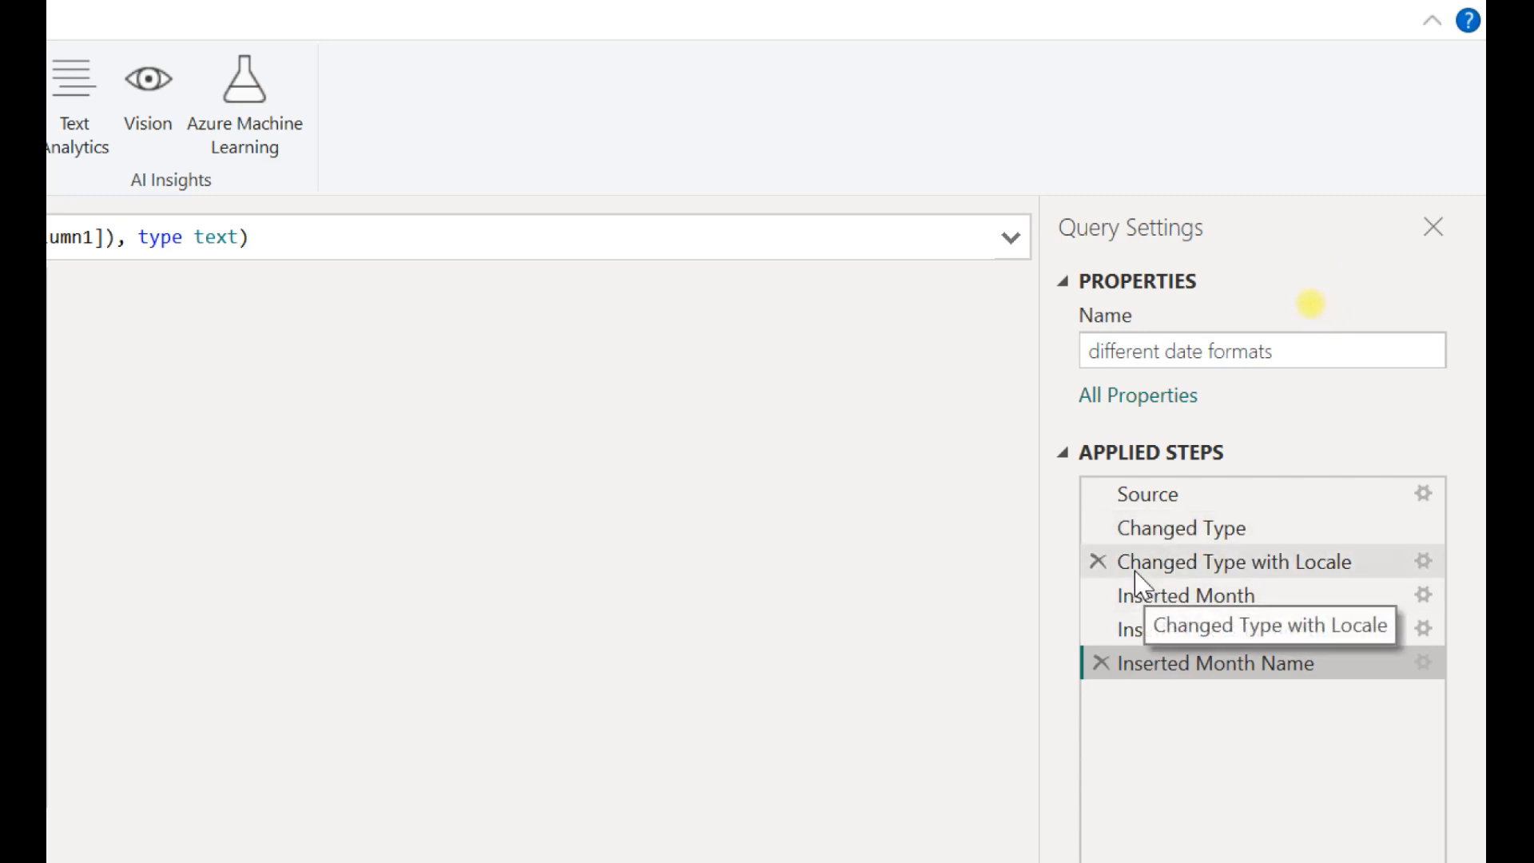
- Delete the Changed Type step that precedes Changed Type with Locale from the query's applied steps
drag(1080, 543, 1397, 592)
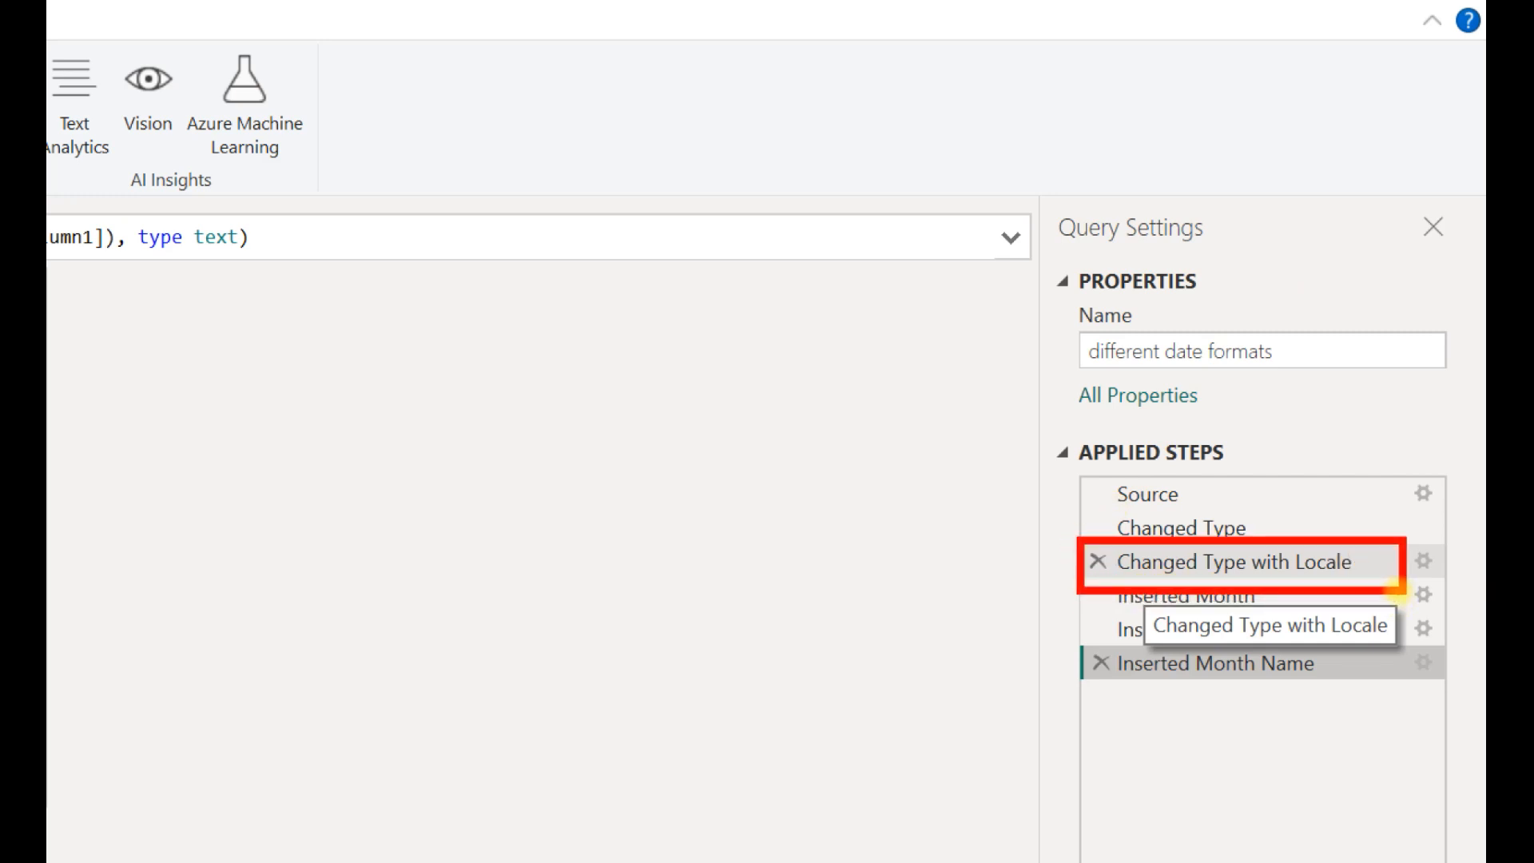
click(1098, 529)
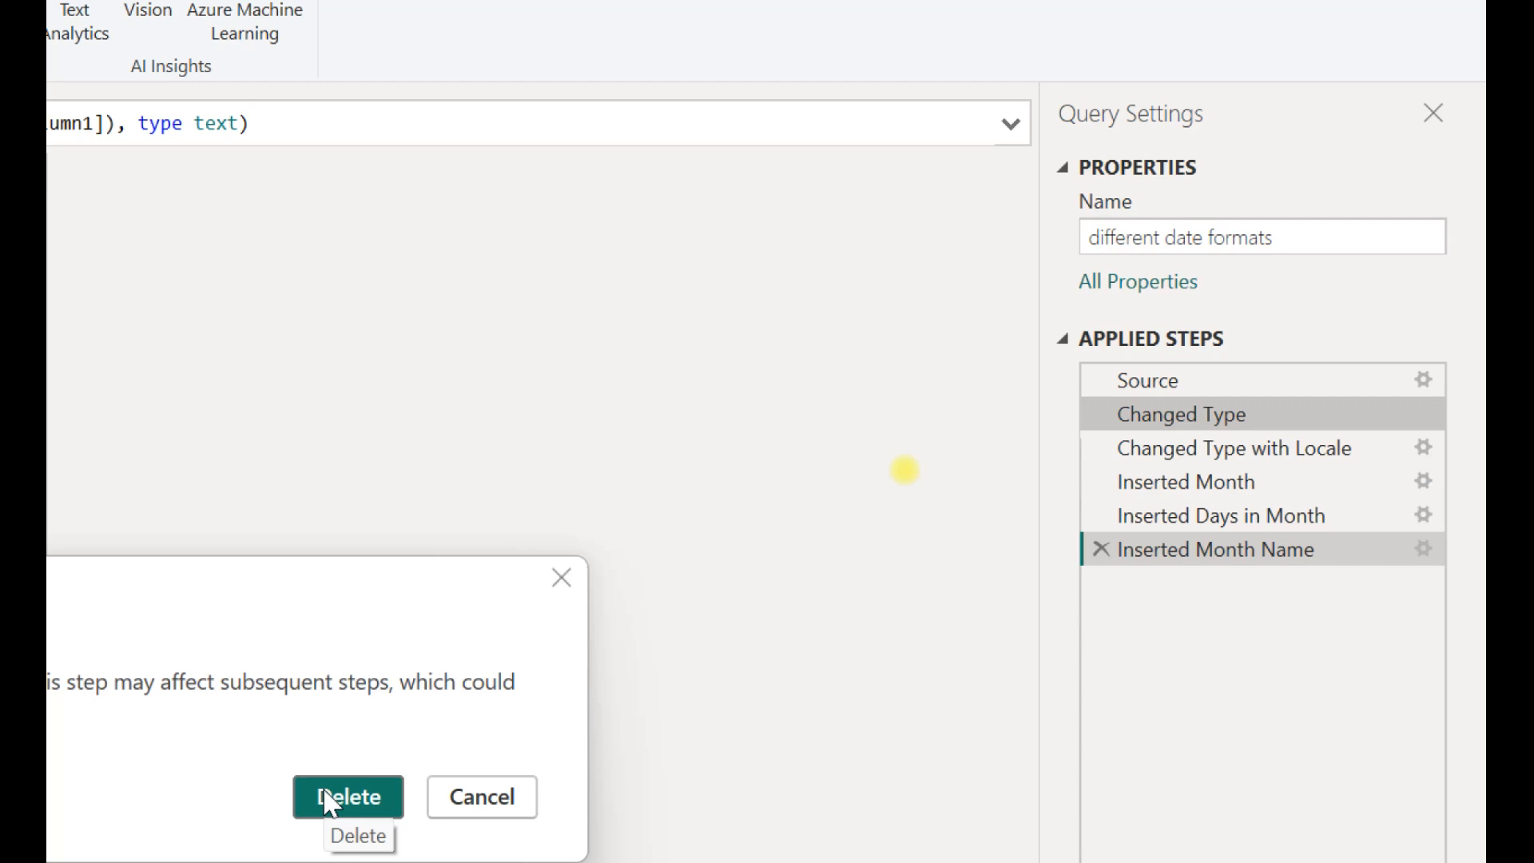
click(334, 799)
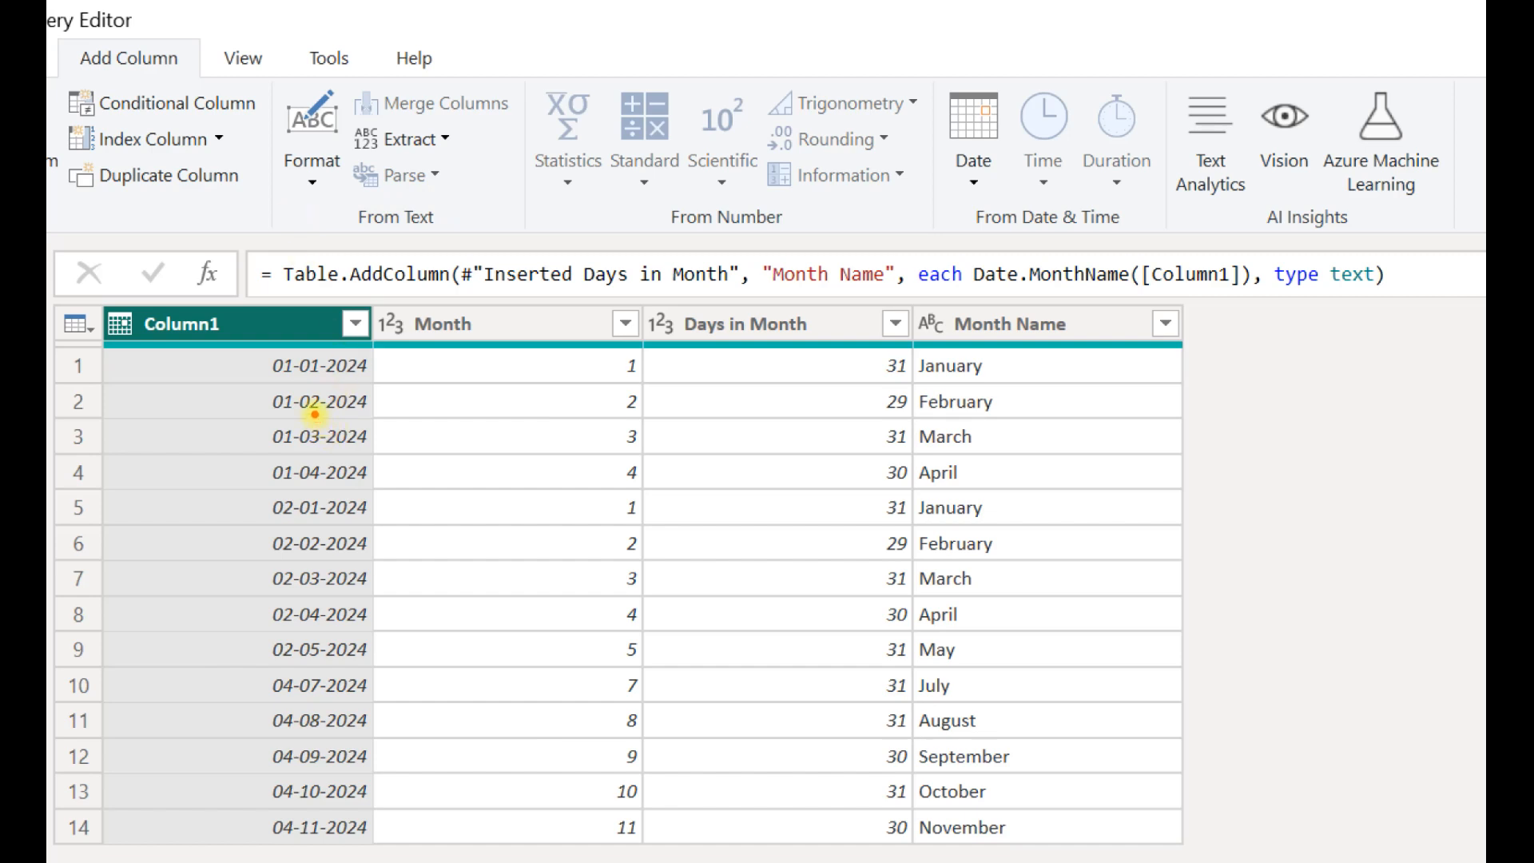
drag(312, 409, 933, 412)
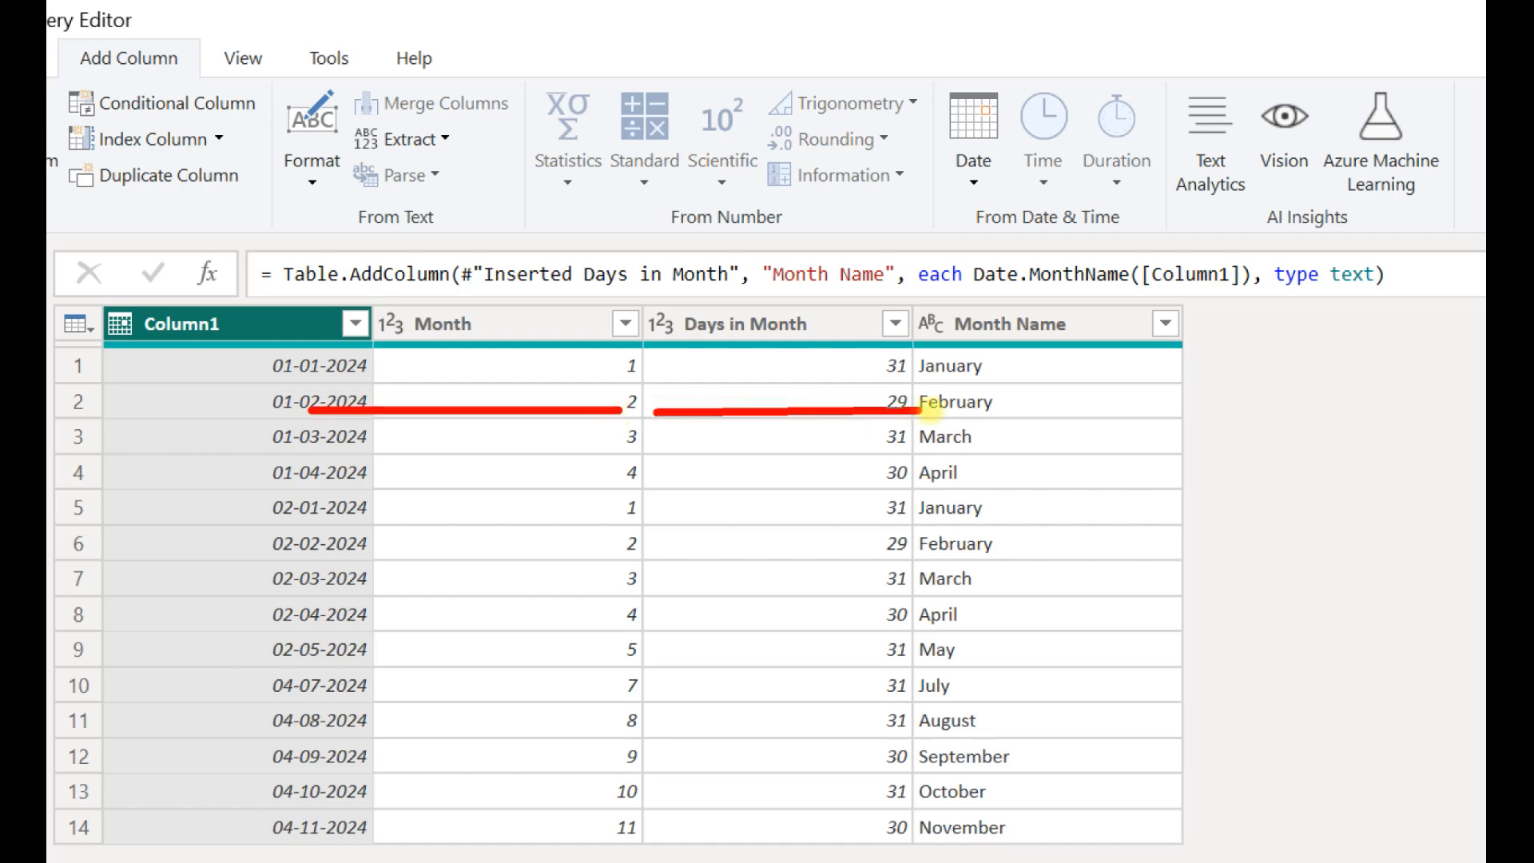
drag(336, 448, 899, 442)
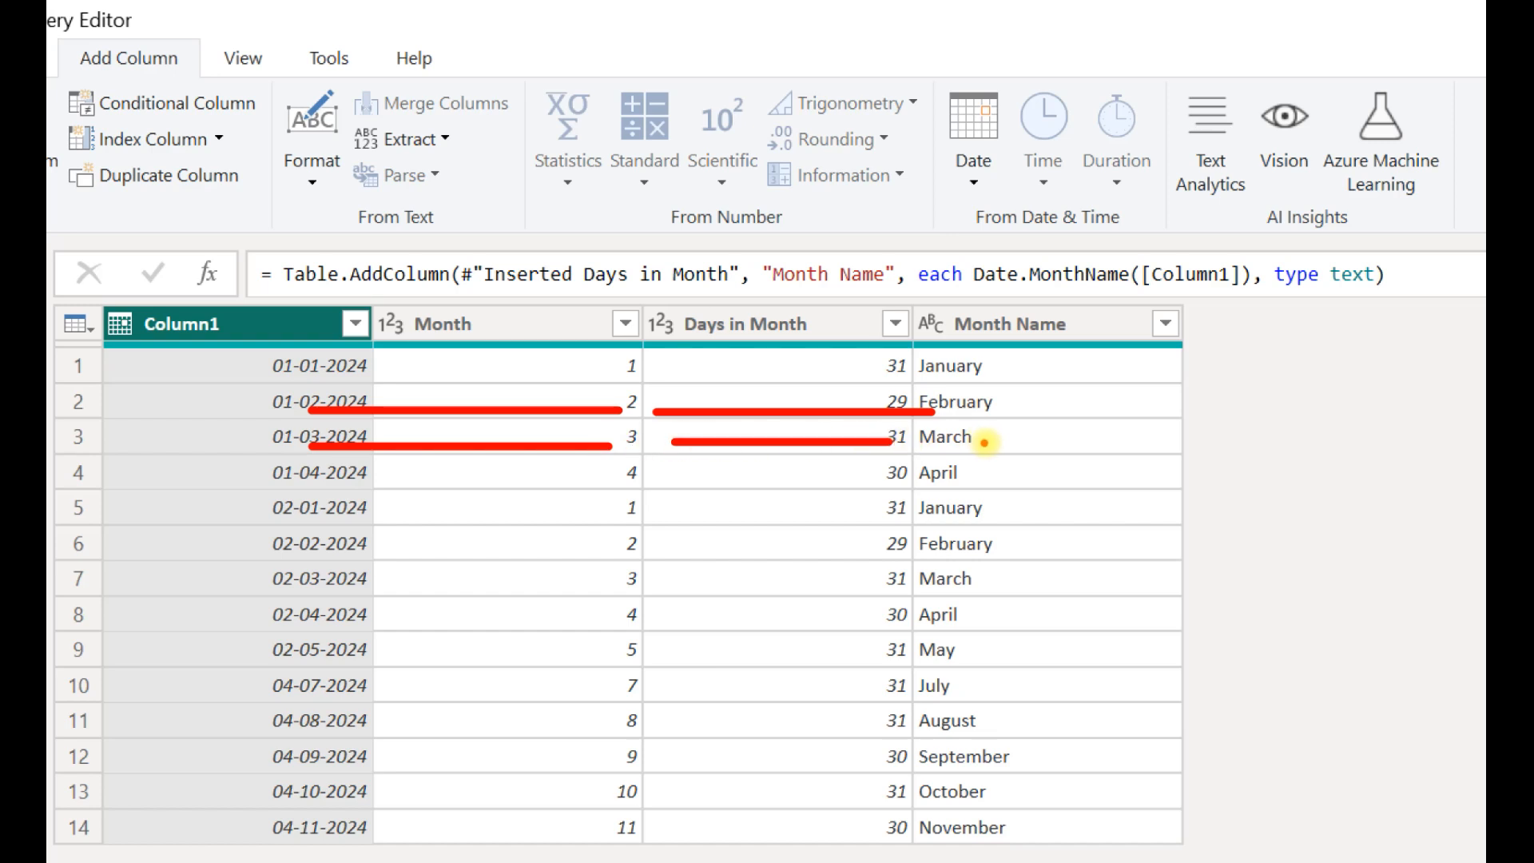
key(Escape)
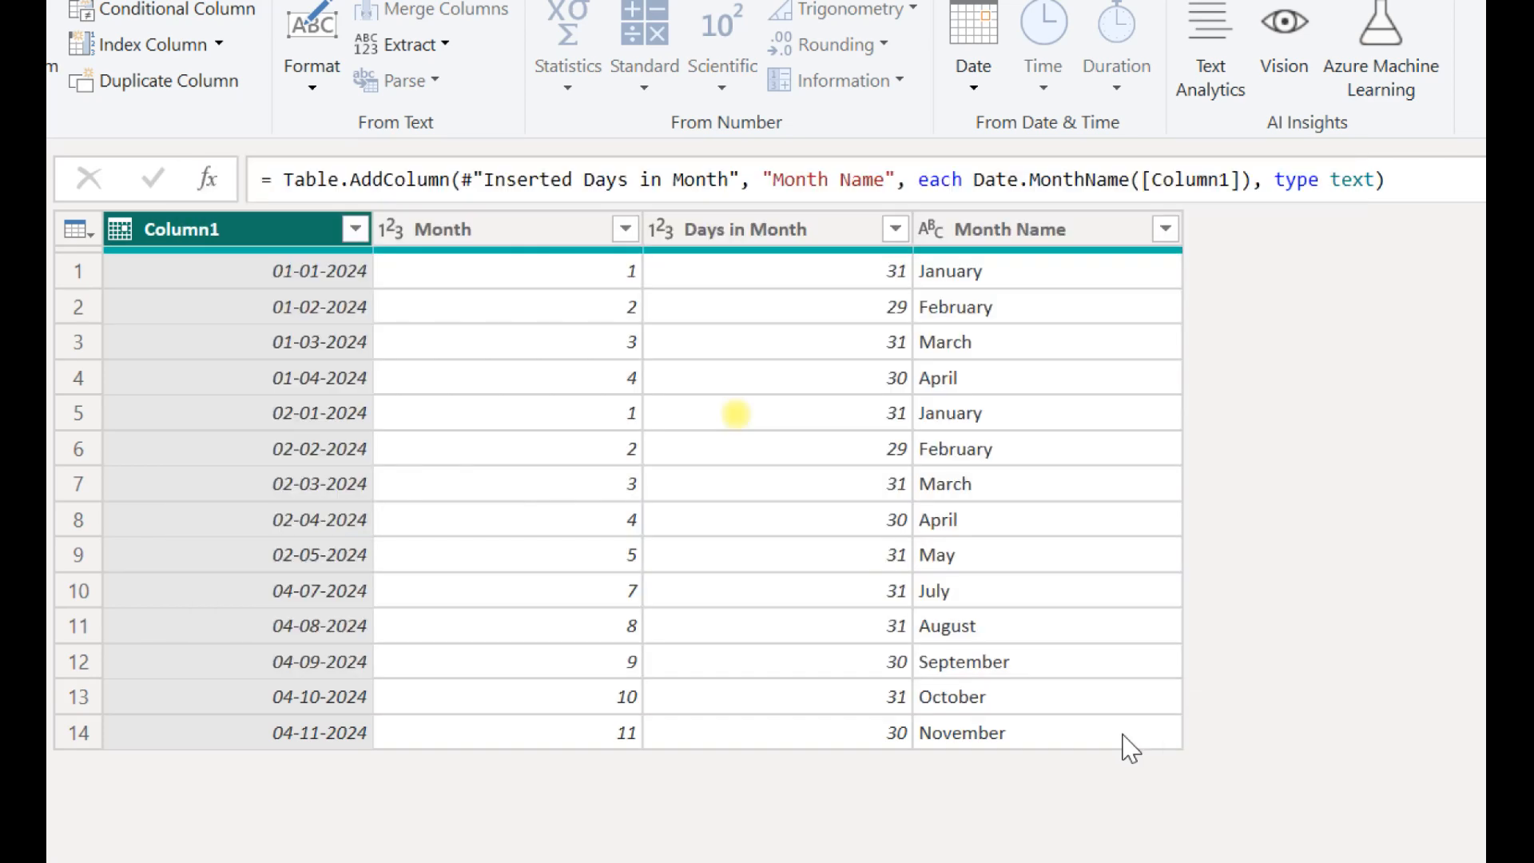
- Switch to the source workbook in Excel, compare its column A dates with Column1 of the query, and return to Power Query
key(alt+Tab)
key(alt+Tab)
key(alt+Tab)
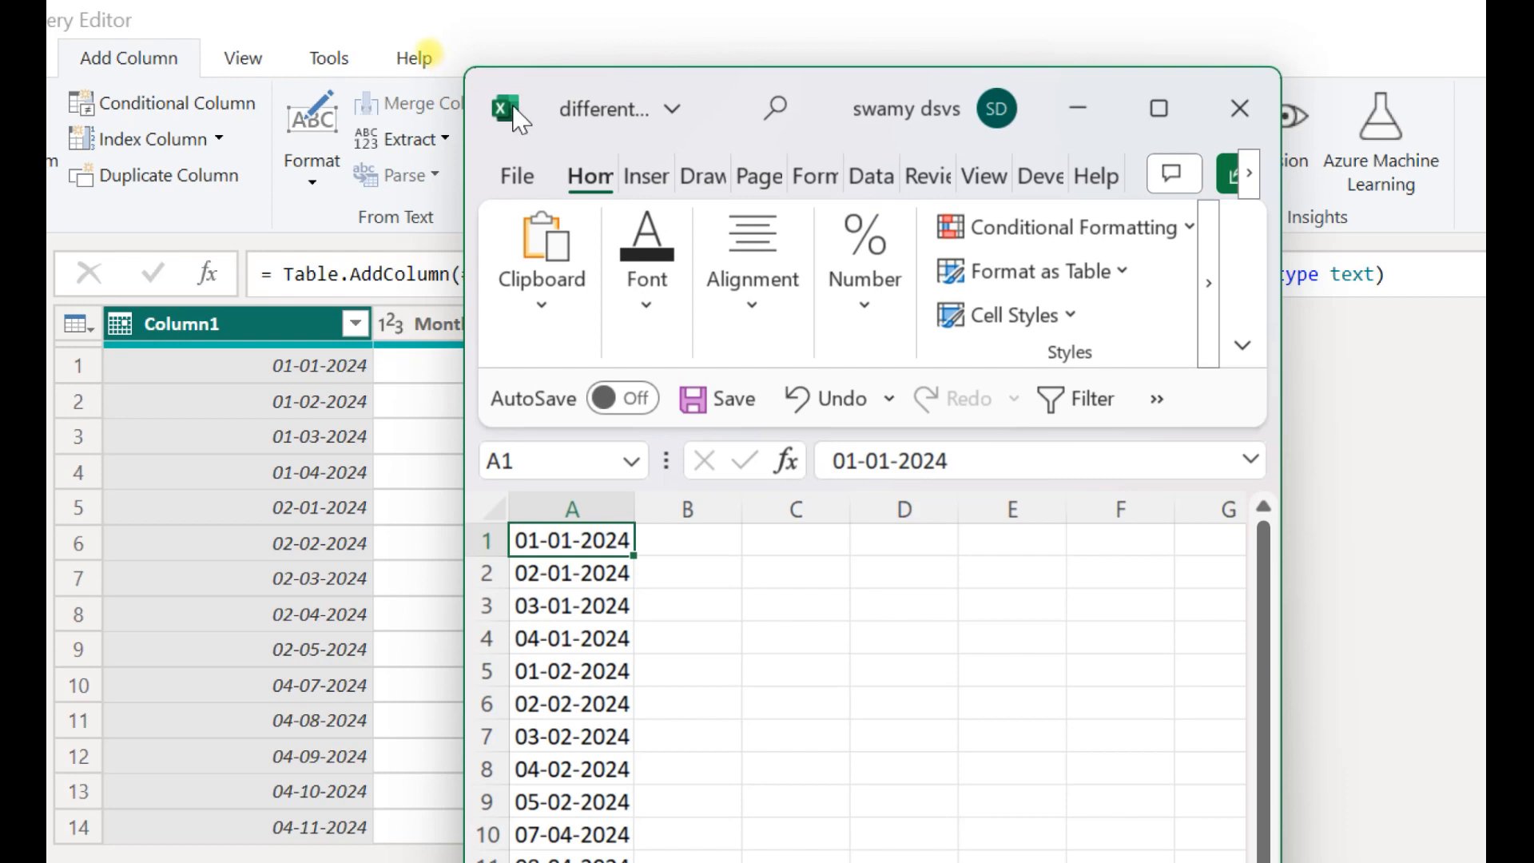
click(506, 116)
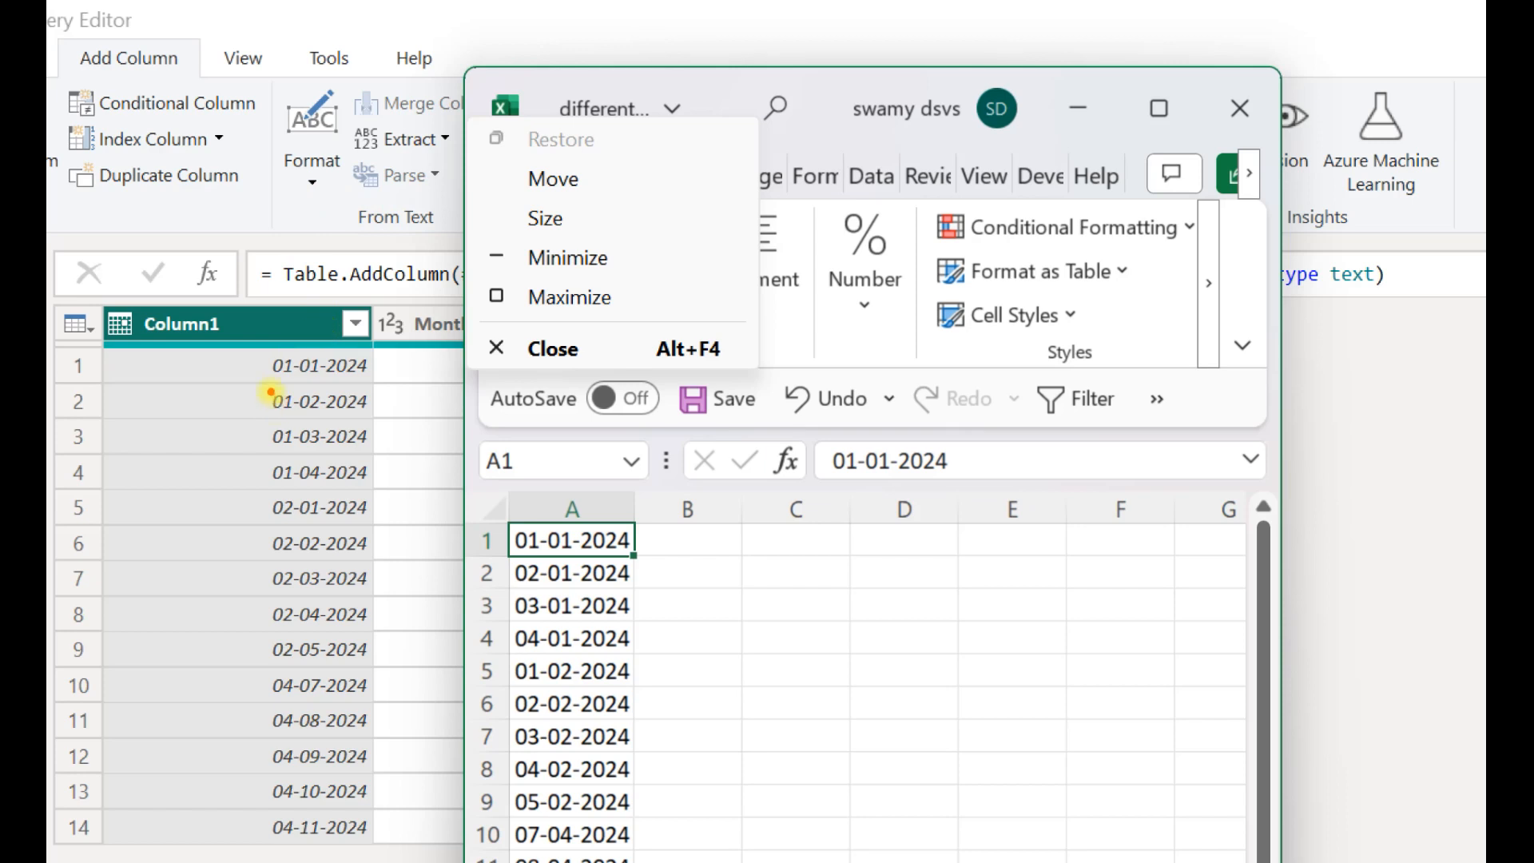
mouse_move(279, 412)
mouse_down()
mouse_move(366, 414)
mouse_move(521, 564)
mouse_up()
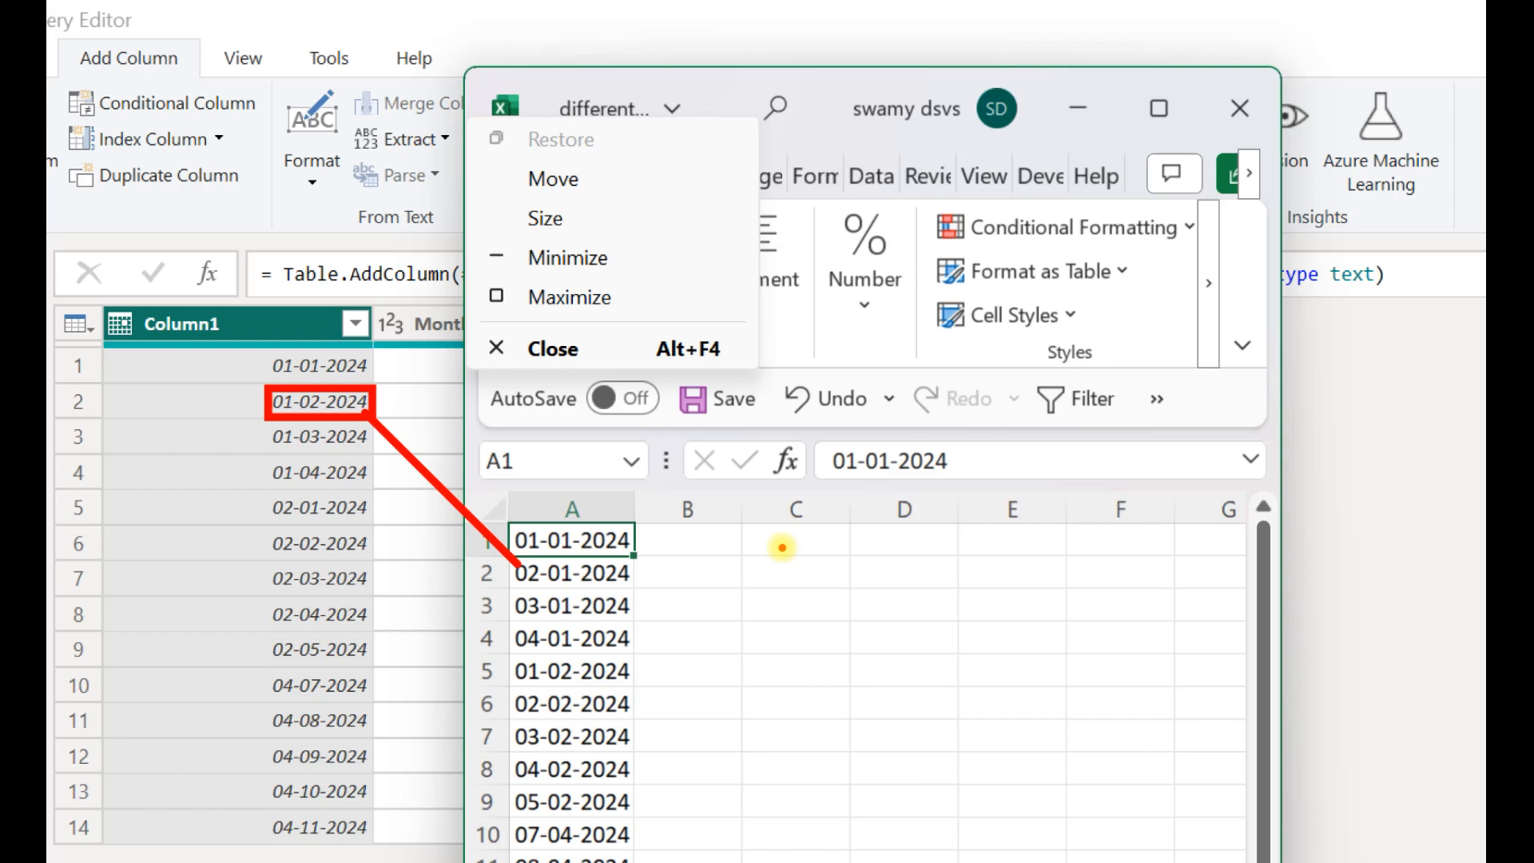
key(Escape)
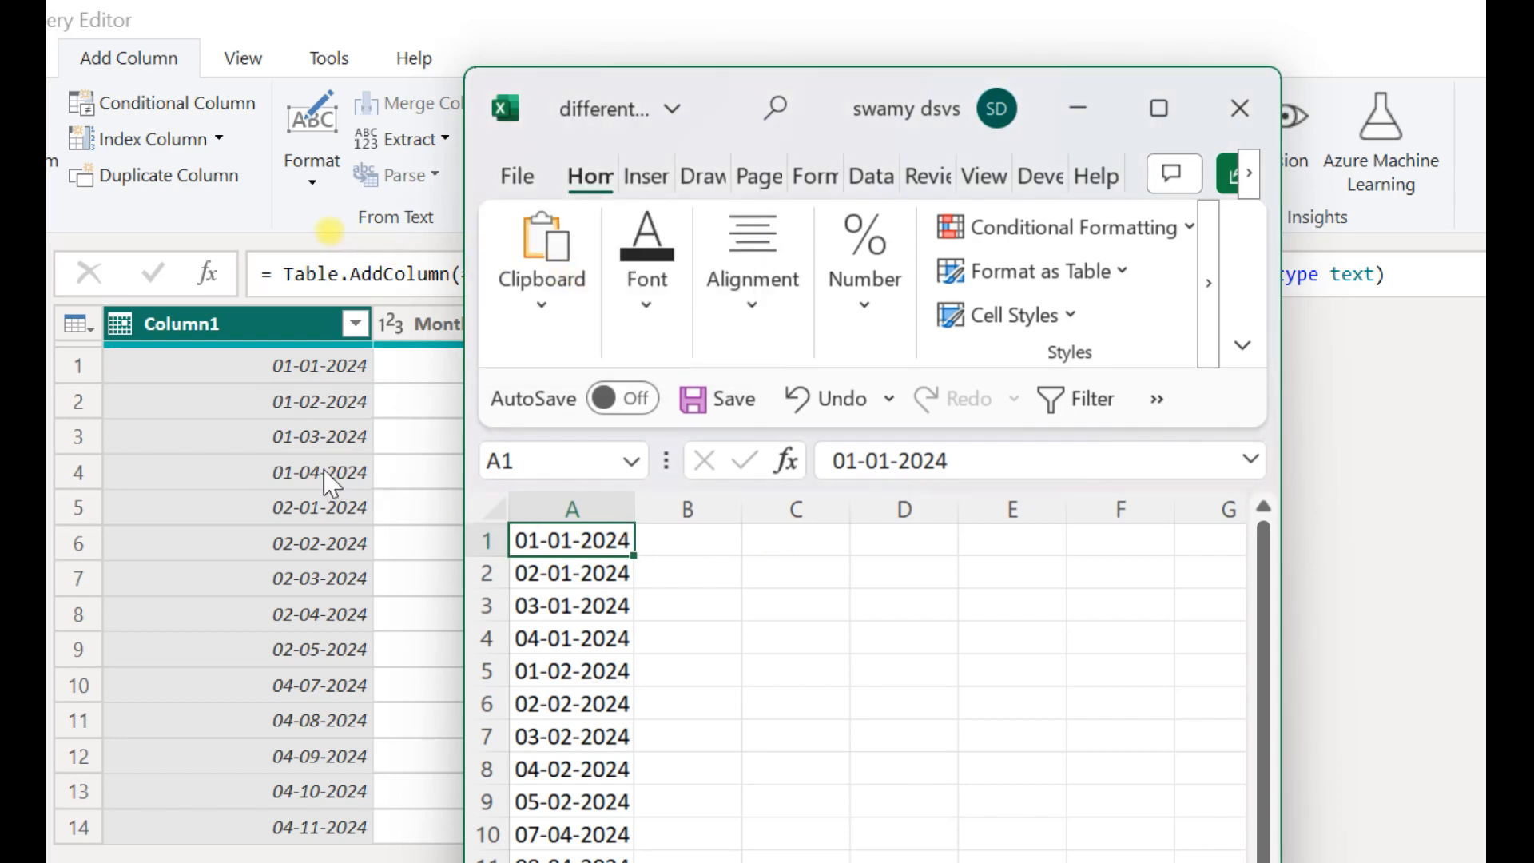
mouse_move(259, 417)
mouse_down()
mouse_move(387, 454)
mouse_move(517, 599)
mouse_up()
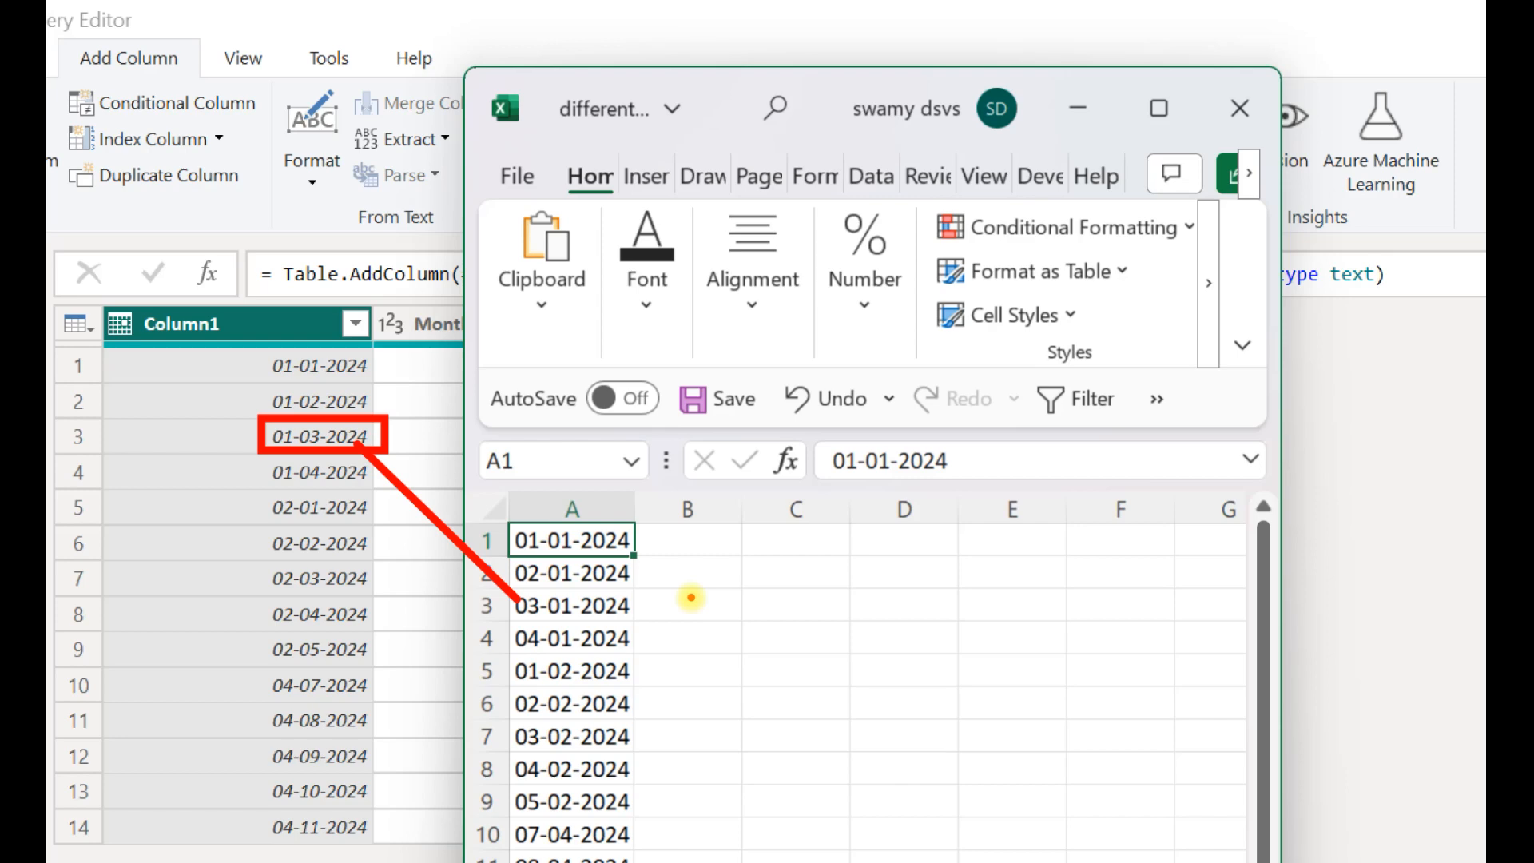
key(Escape)
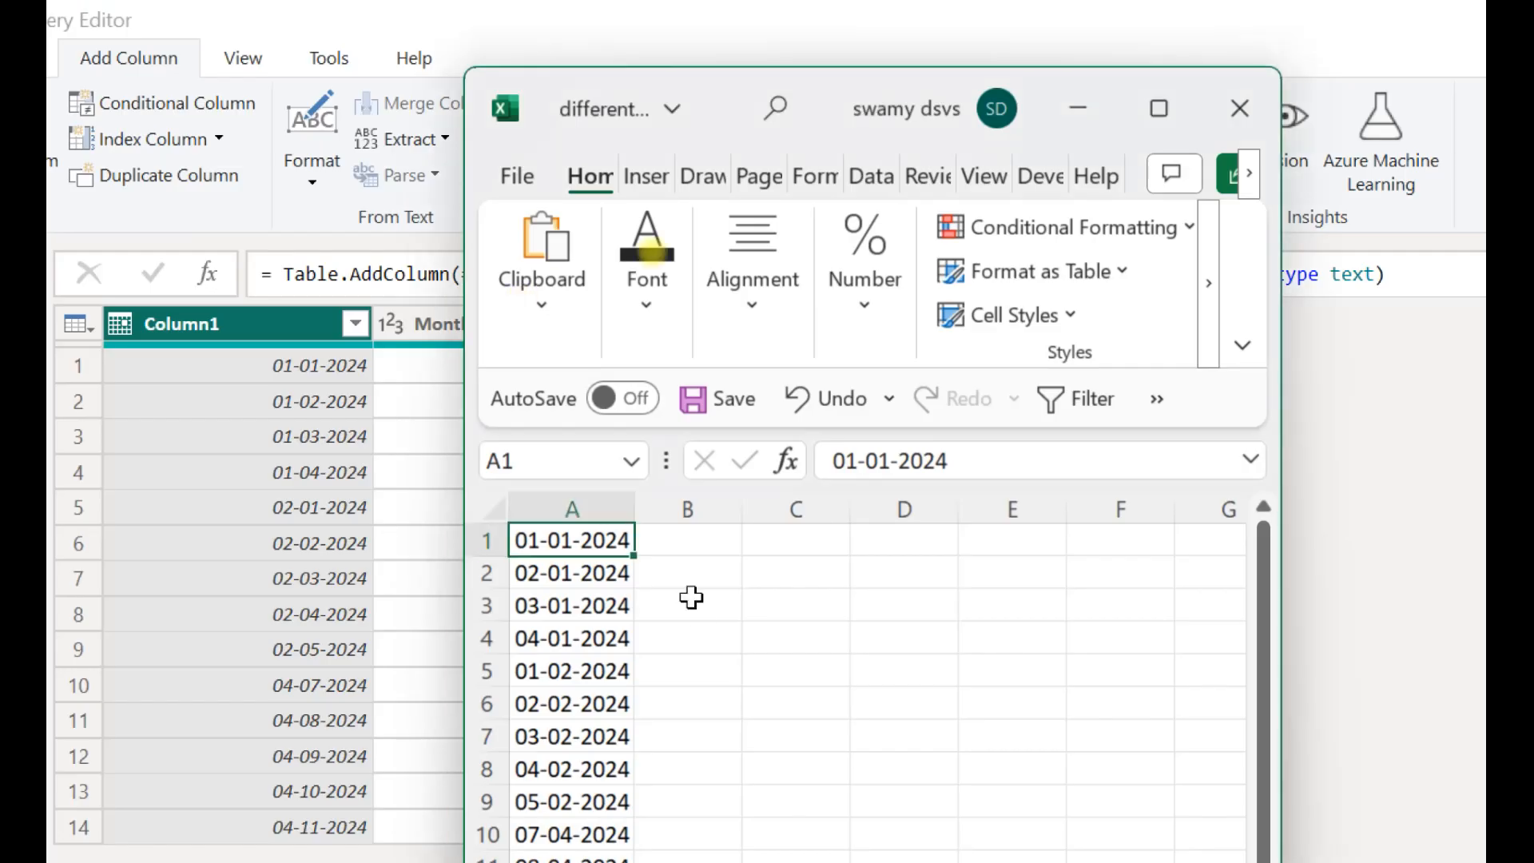
click(1074, 133)
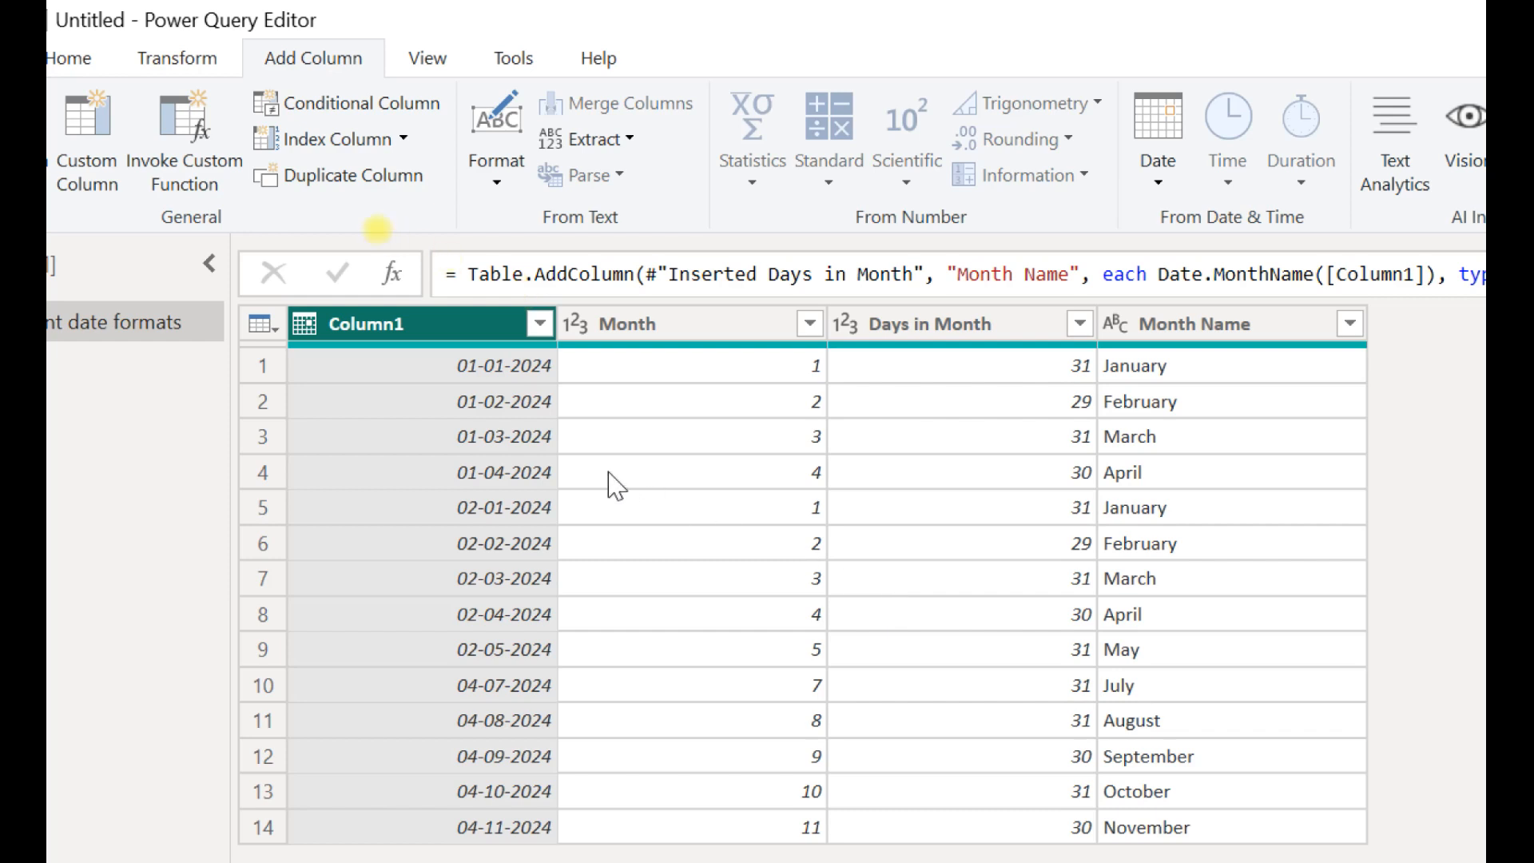
- Add a Quarter of Year column calculated from the dates in Column1
click(1160, 184)
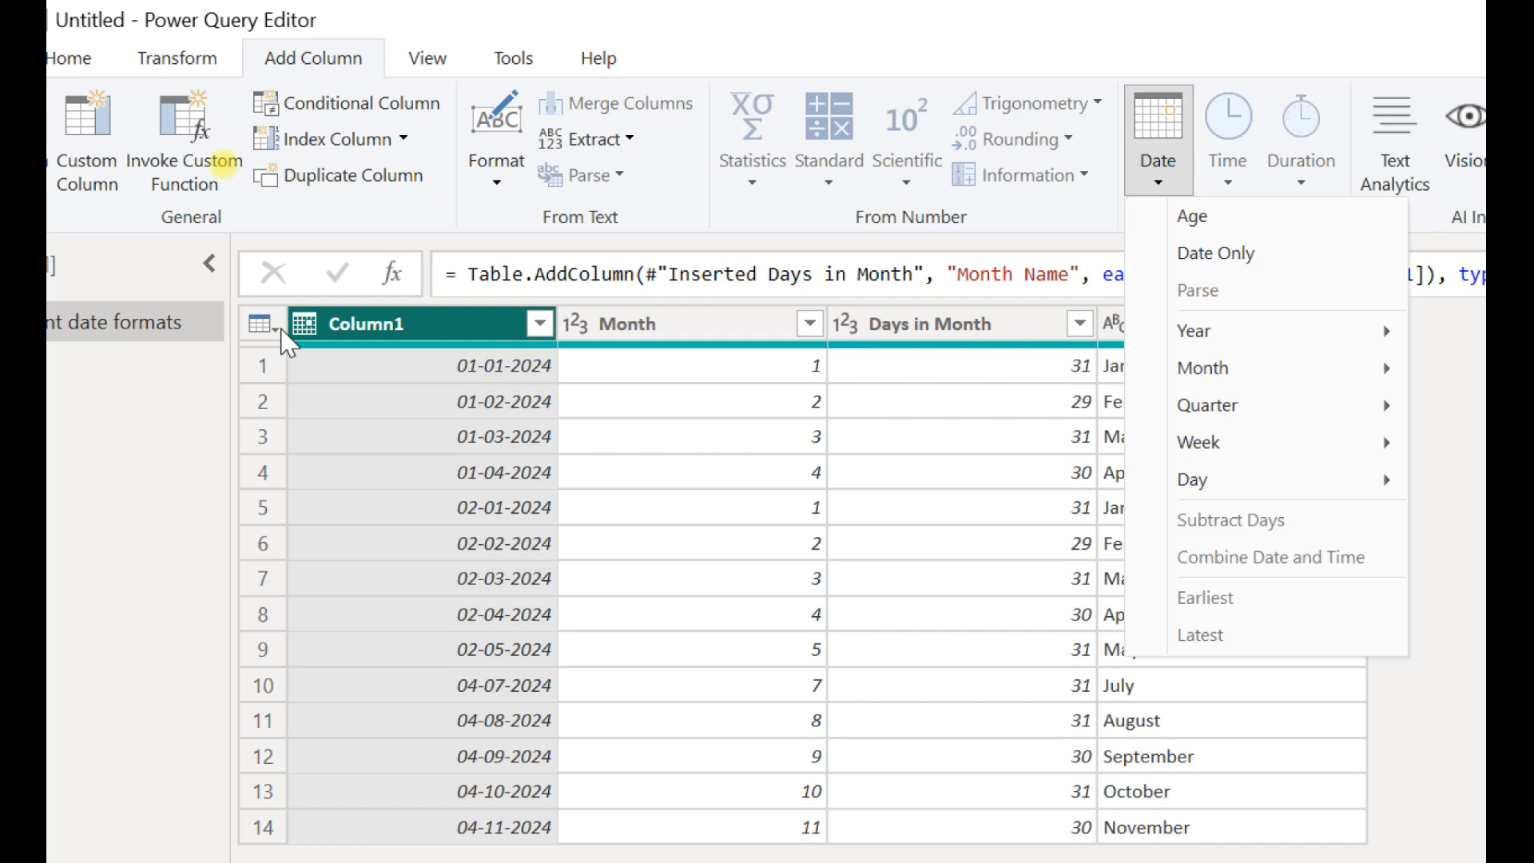
click(361, 334)
click(1156, 180)
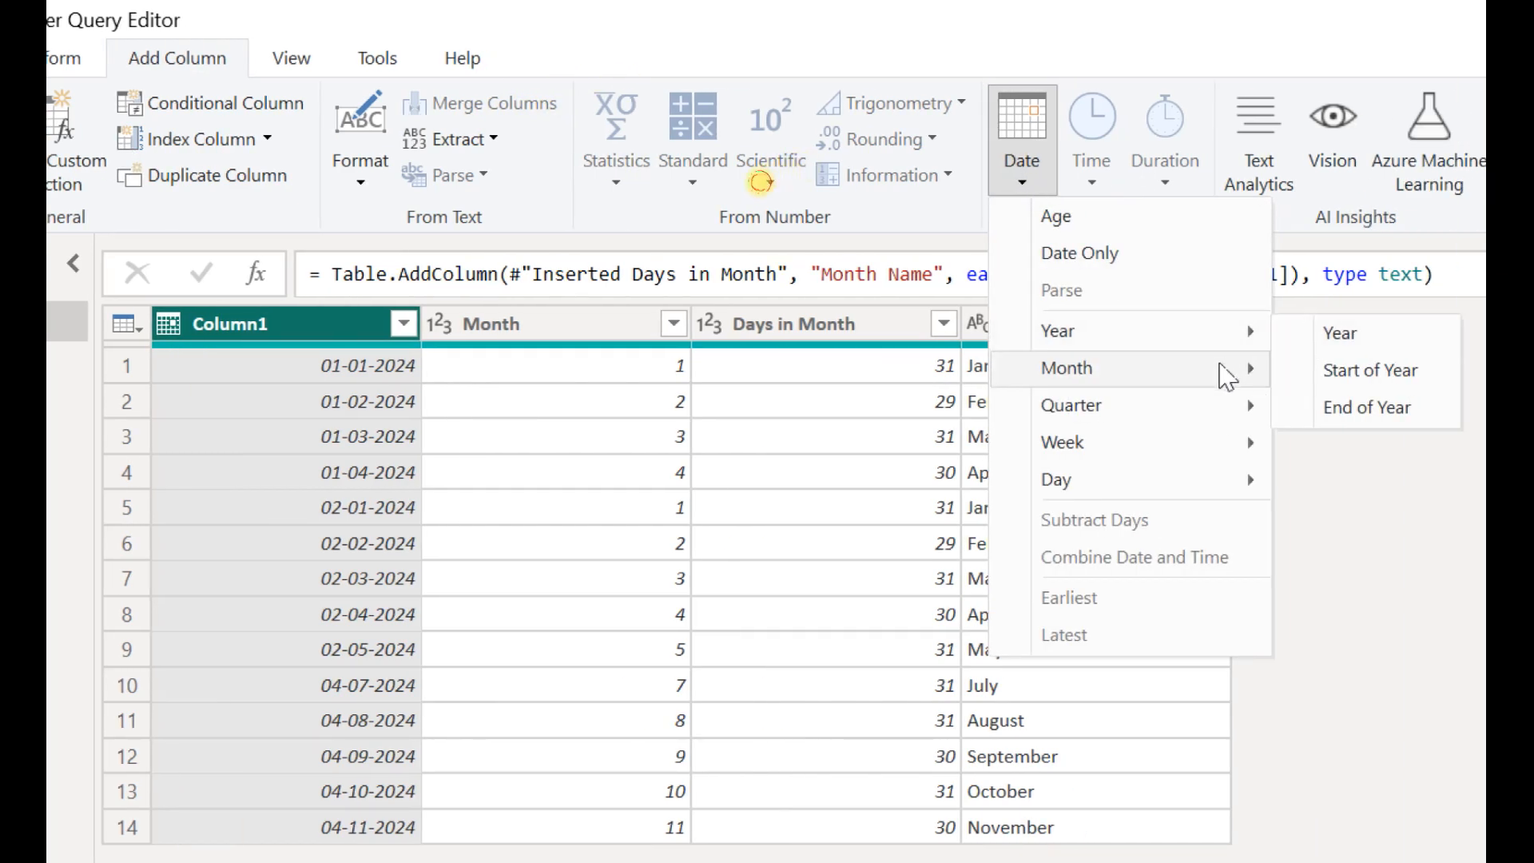
mouse_move(1358, 369)
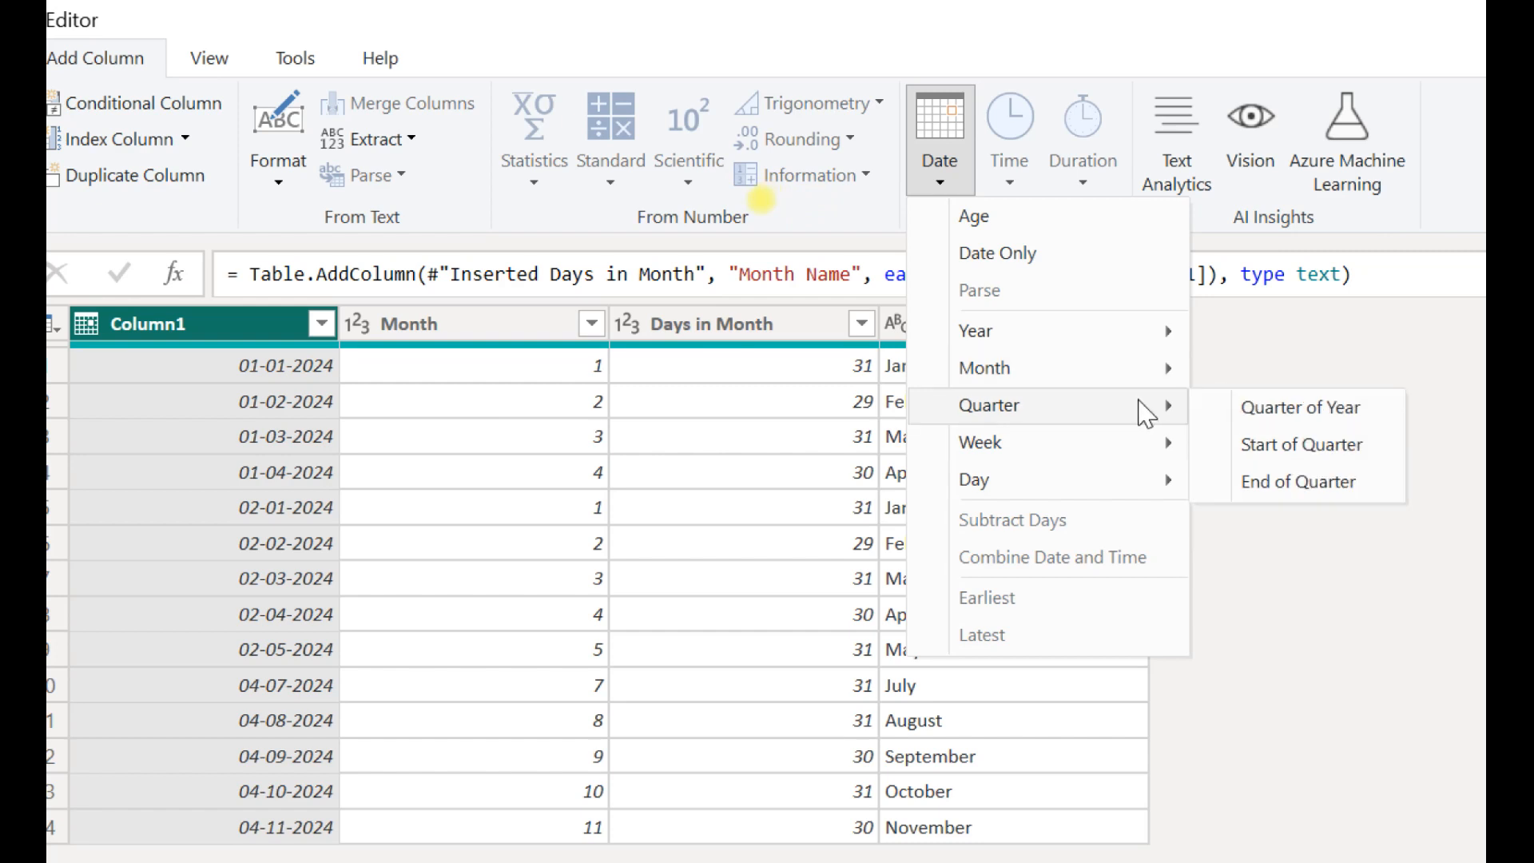
mouse_move(1157, 378)
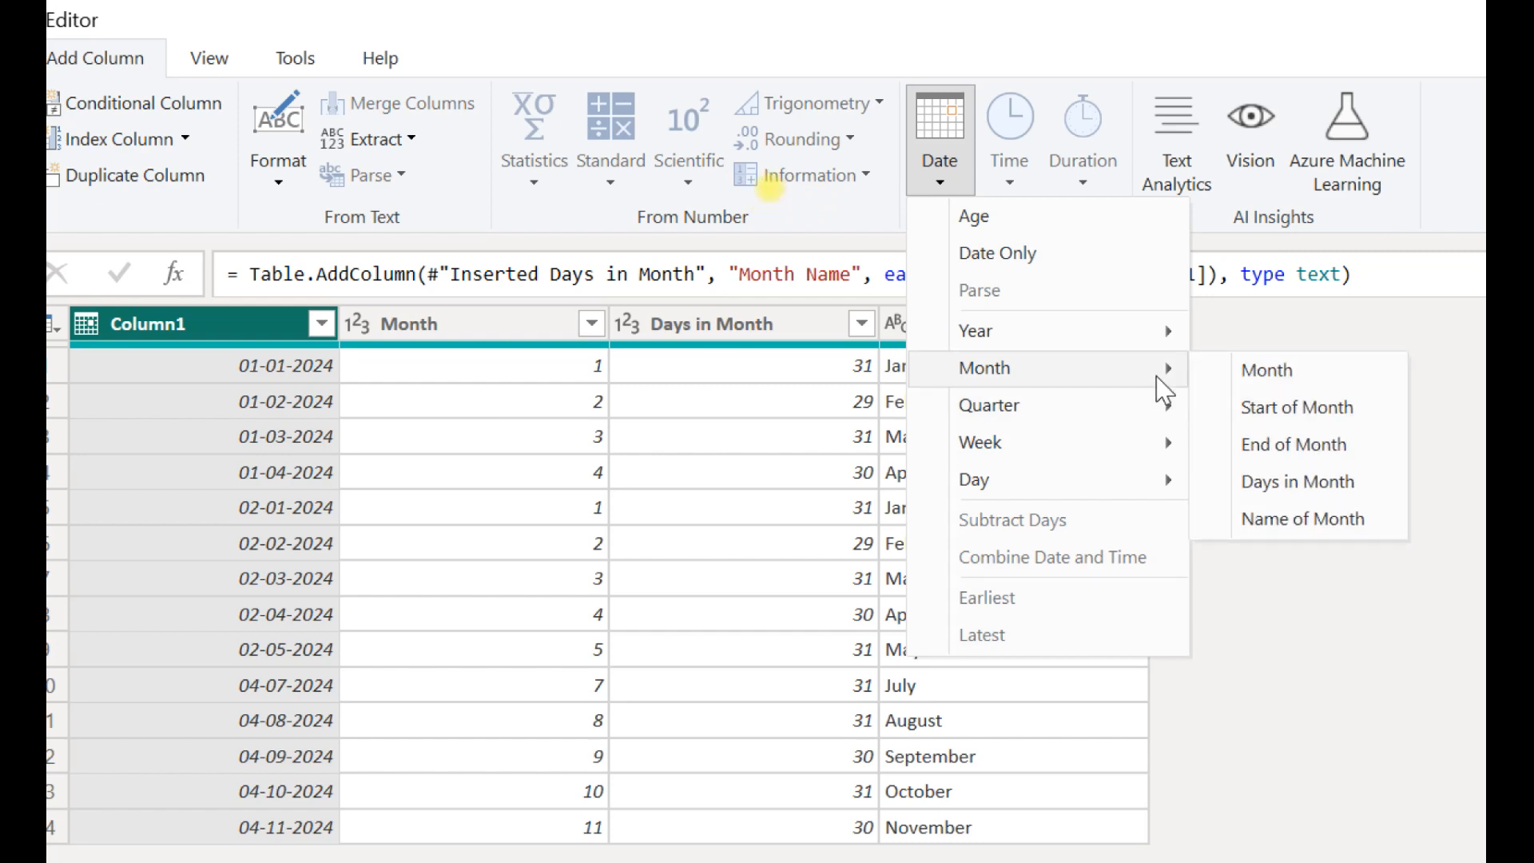
mouse_move(1158, 404)
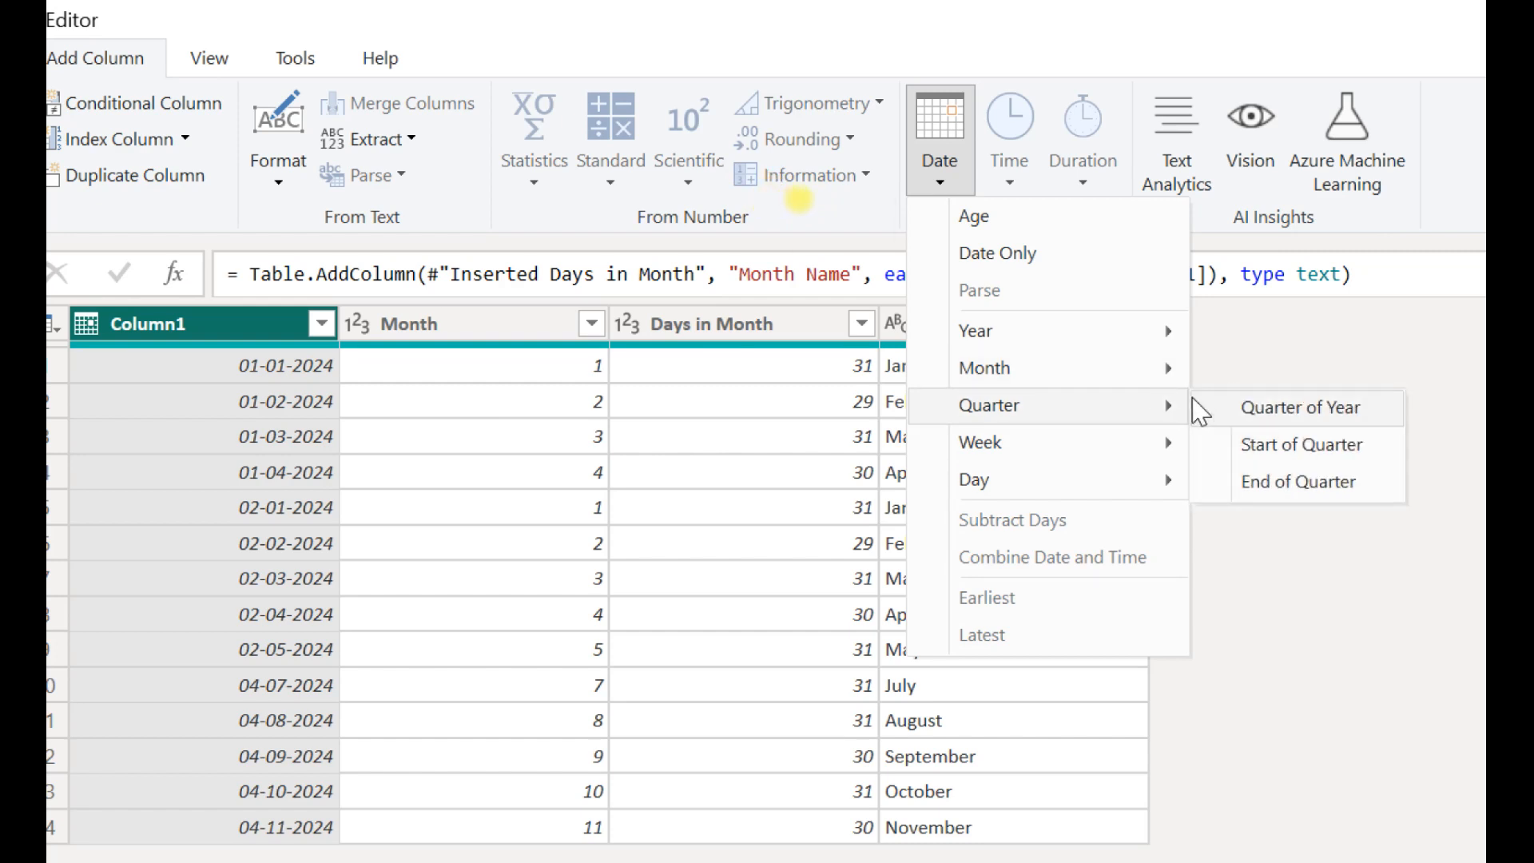
click(1269, 412)
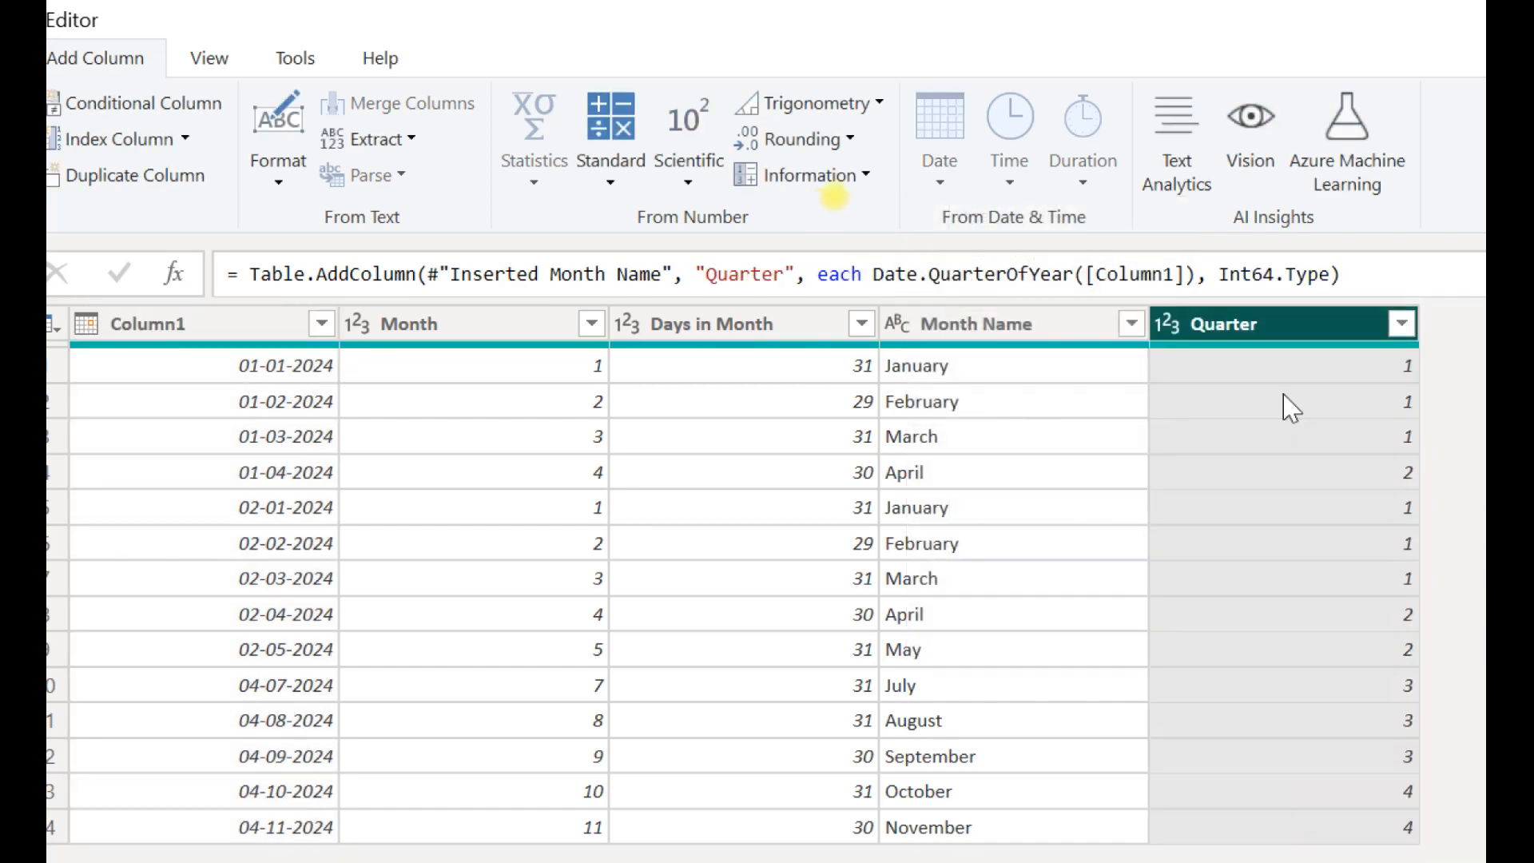
- Check the Quarter values against the month names for the January–March, July–September and October–November rows
click(1290, 371)
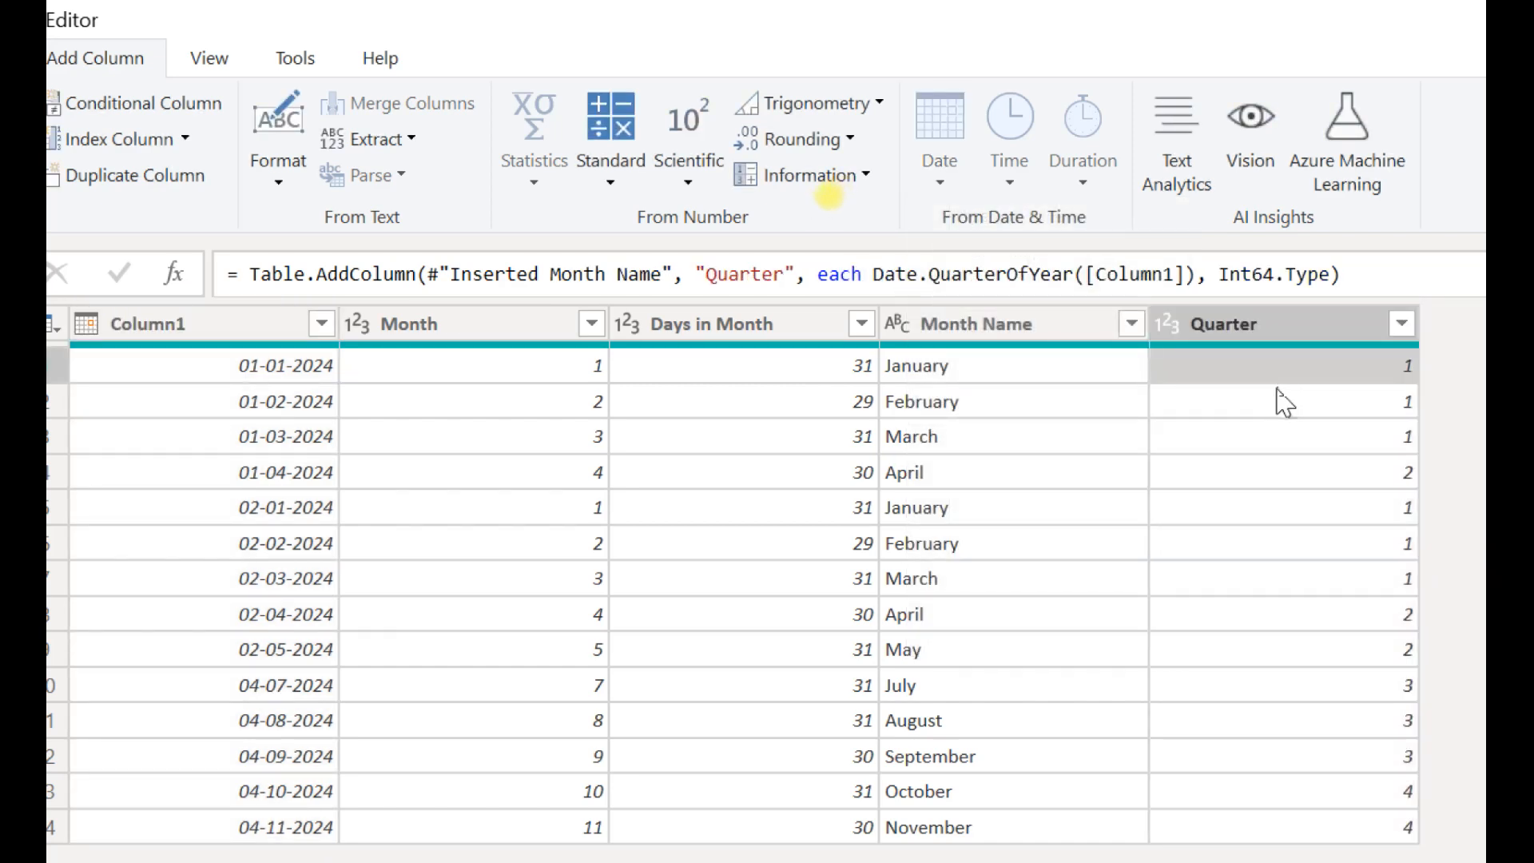
click(1277, 396)
click(1277, 438)
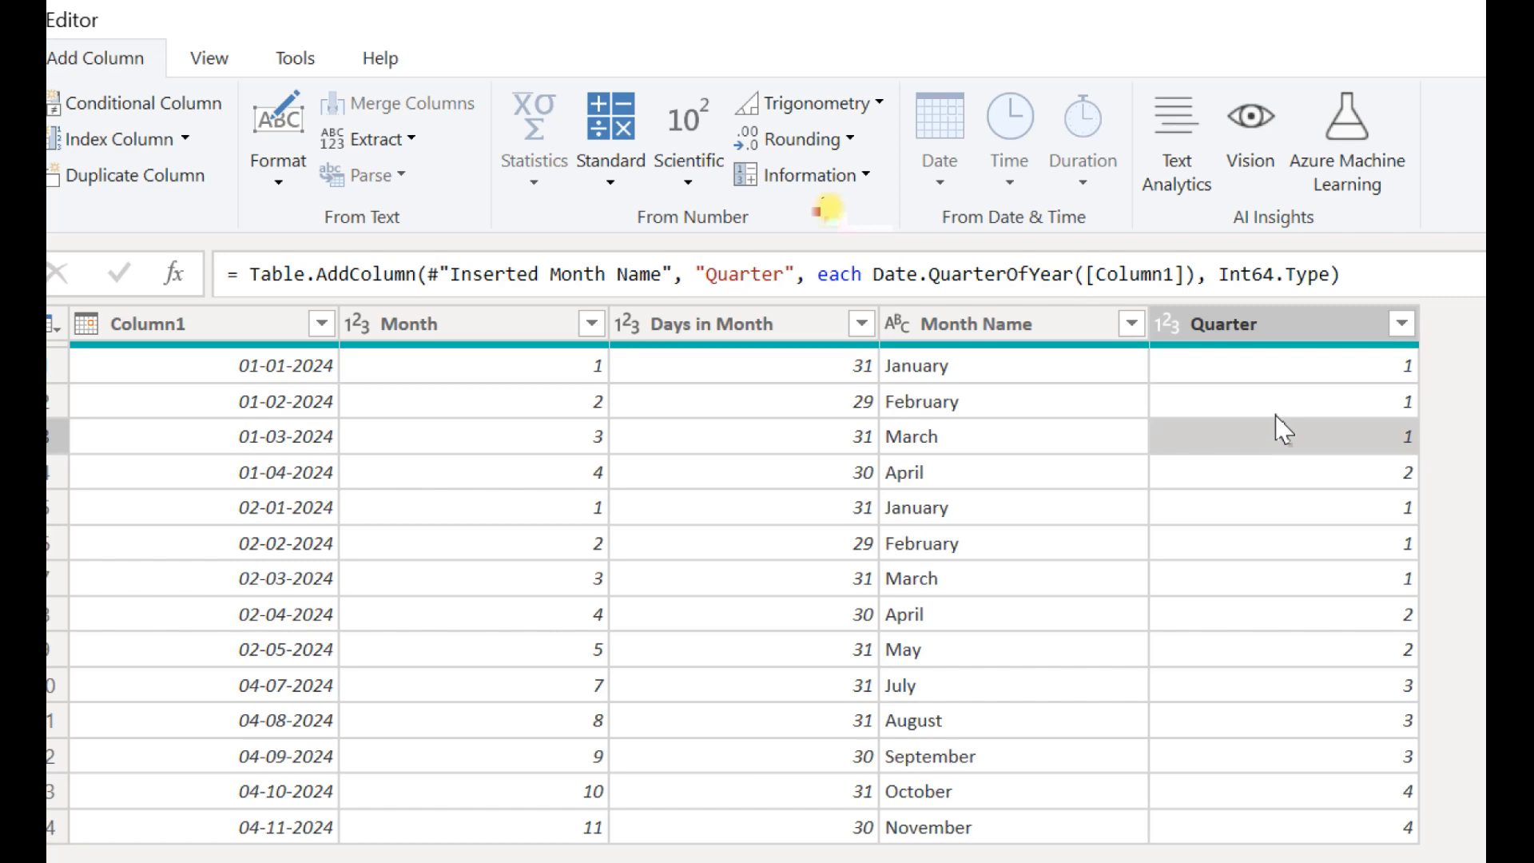
drag(877, 356, 1451, 457)
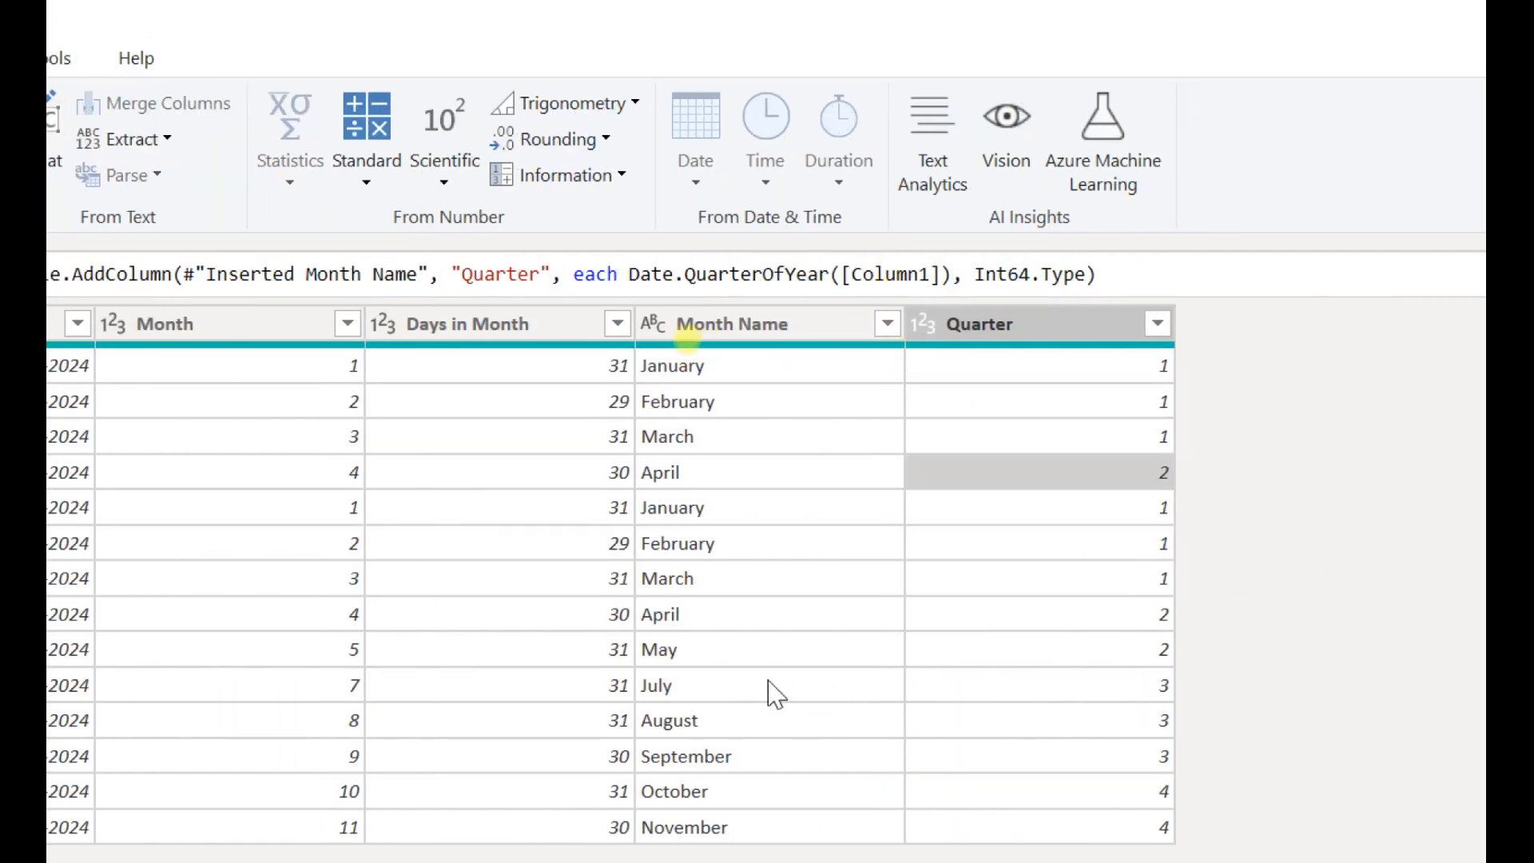
mouse_move(622, 678)
mouse_down()
mouse_move(678, 719)
mouse_move(1199, 760)
mouse_move(1195, 744)
mouse_move(1192, 776)
mouse_up()
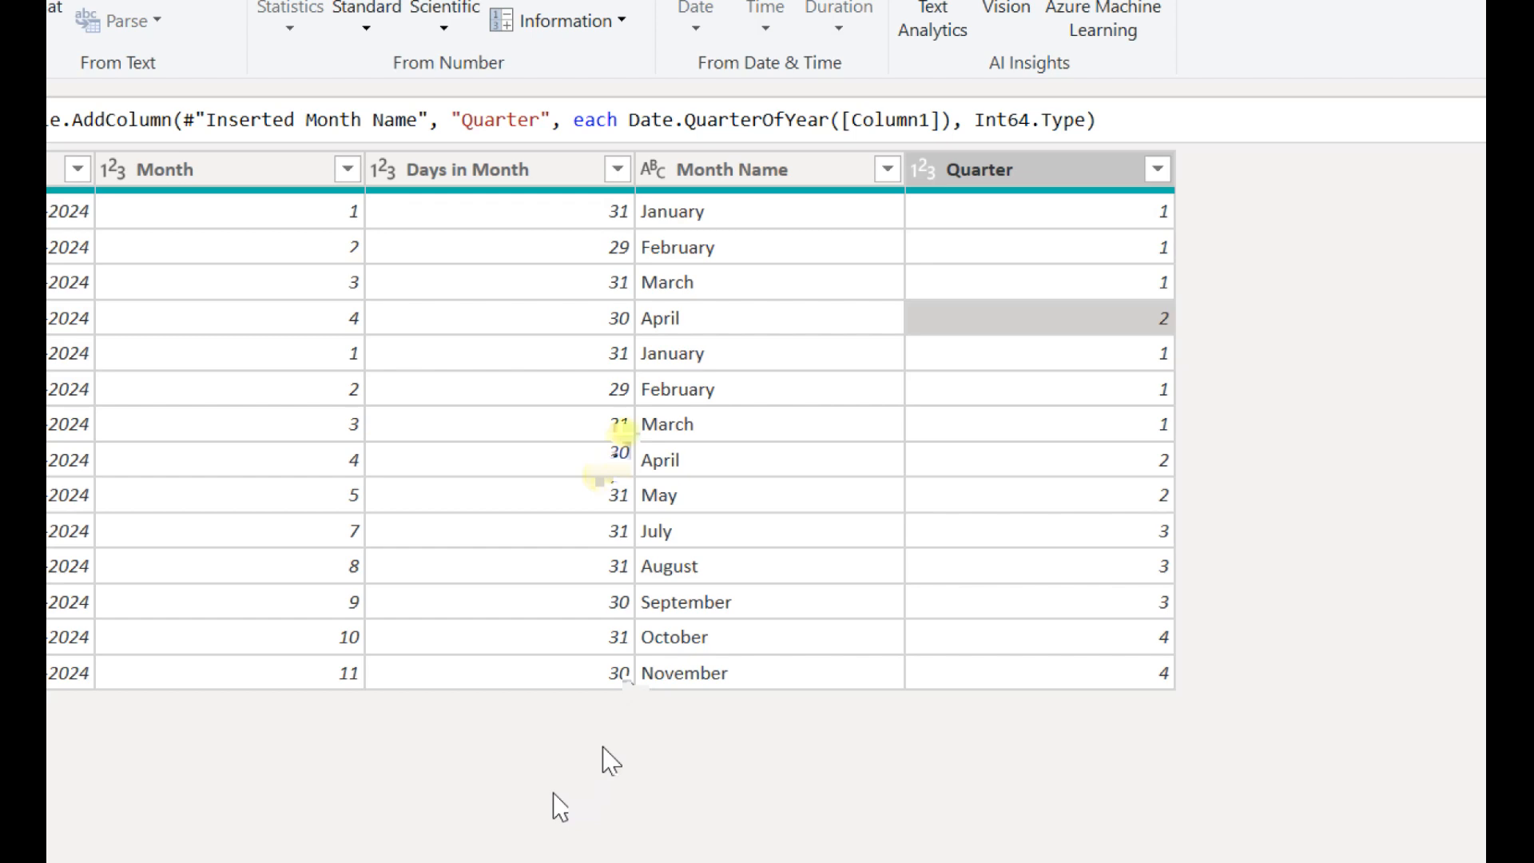
mouse_move(640, 610)
mouse_down()
mouse_move(651, 640)
mouse_move(1203, 678)
mouse_move(1191, 667)
mouse_up()
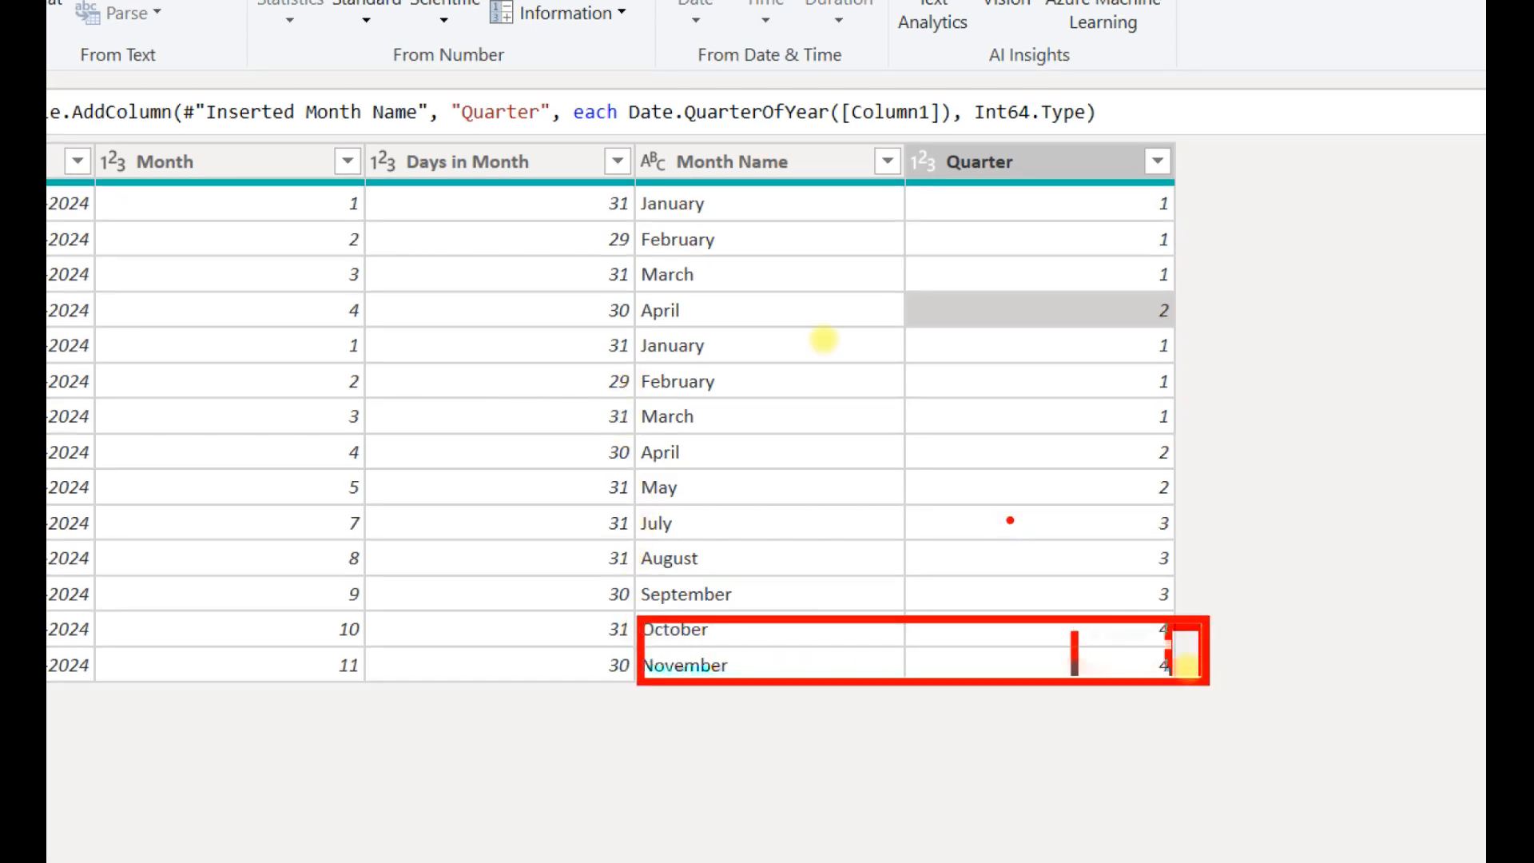
key(Escape)
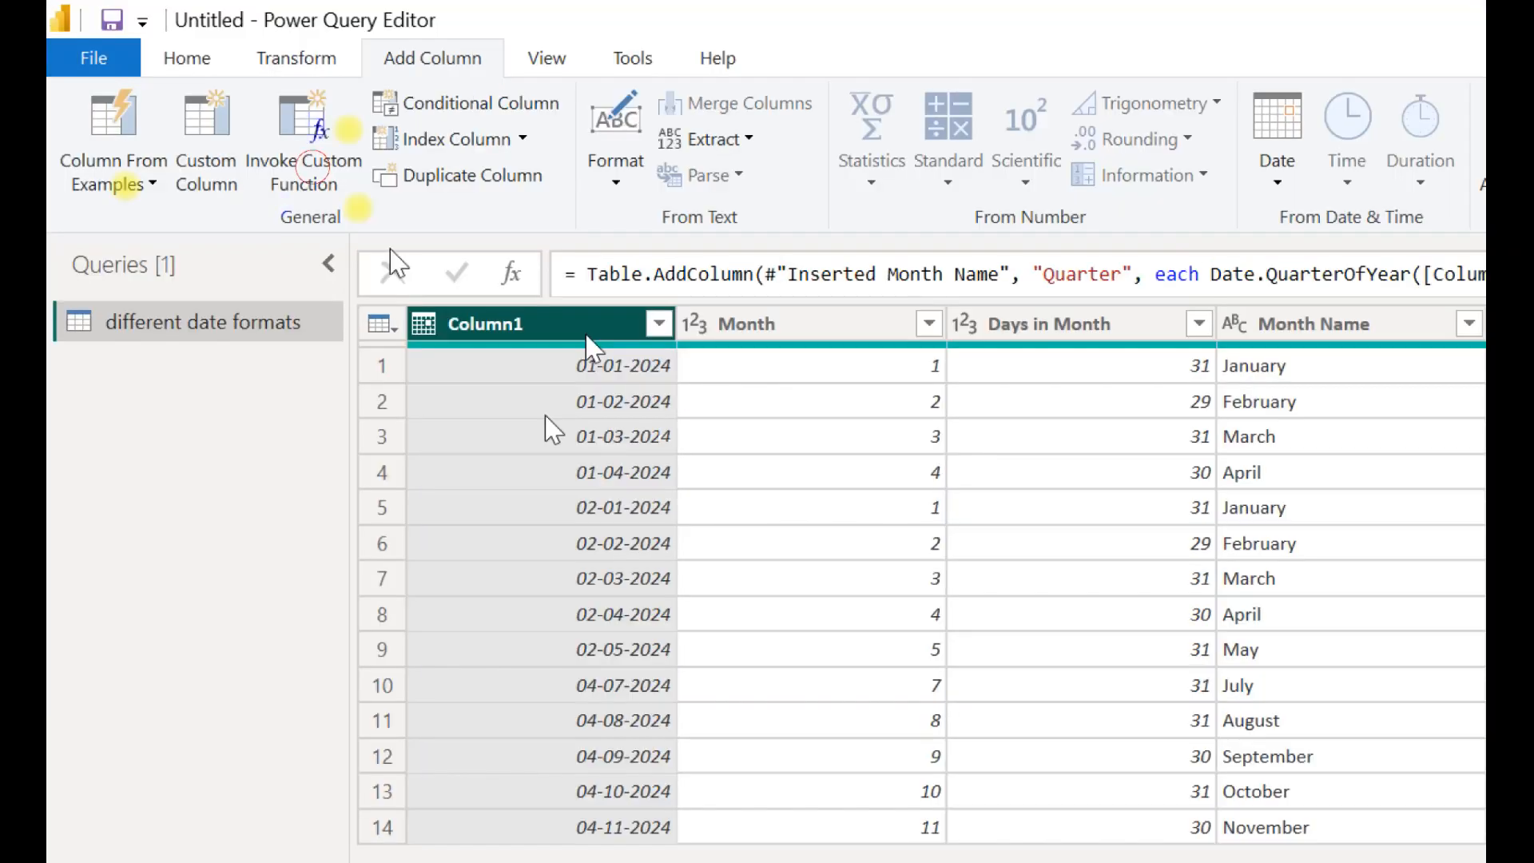
- Add a Week of Year column calculated from the dates in Column1
click(1277, 172)
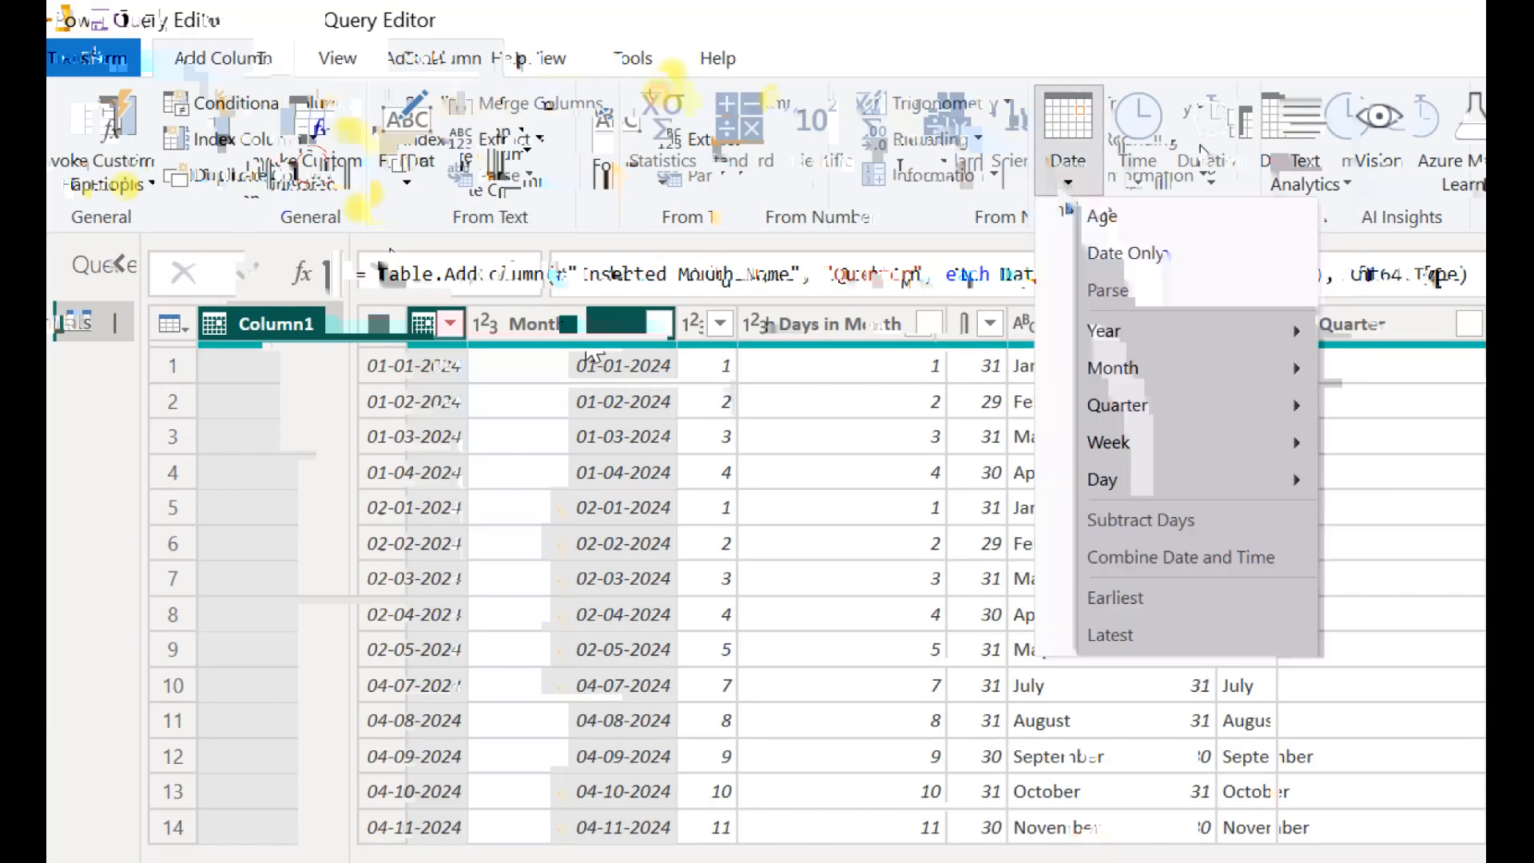
mouse_move(1151, 442)
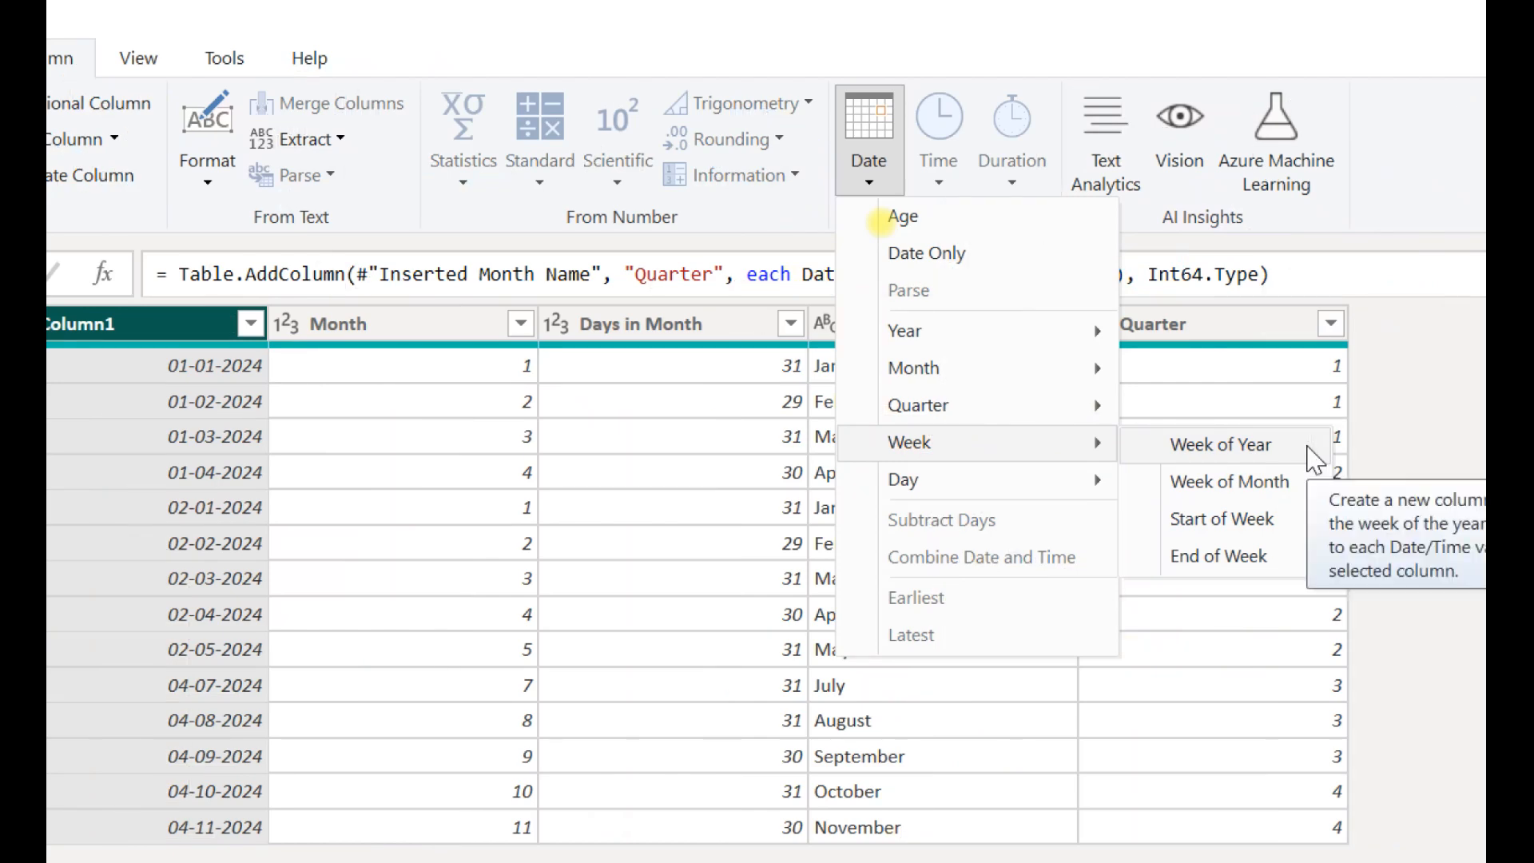
click(1314, 460)
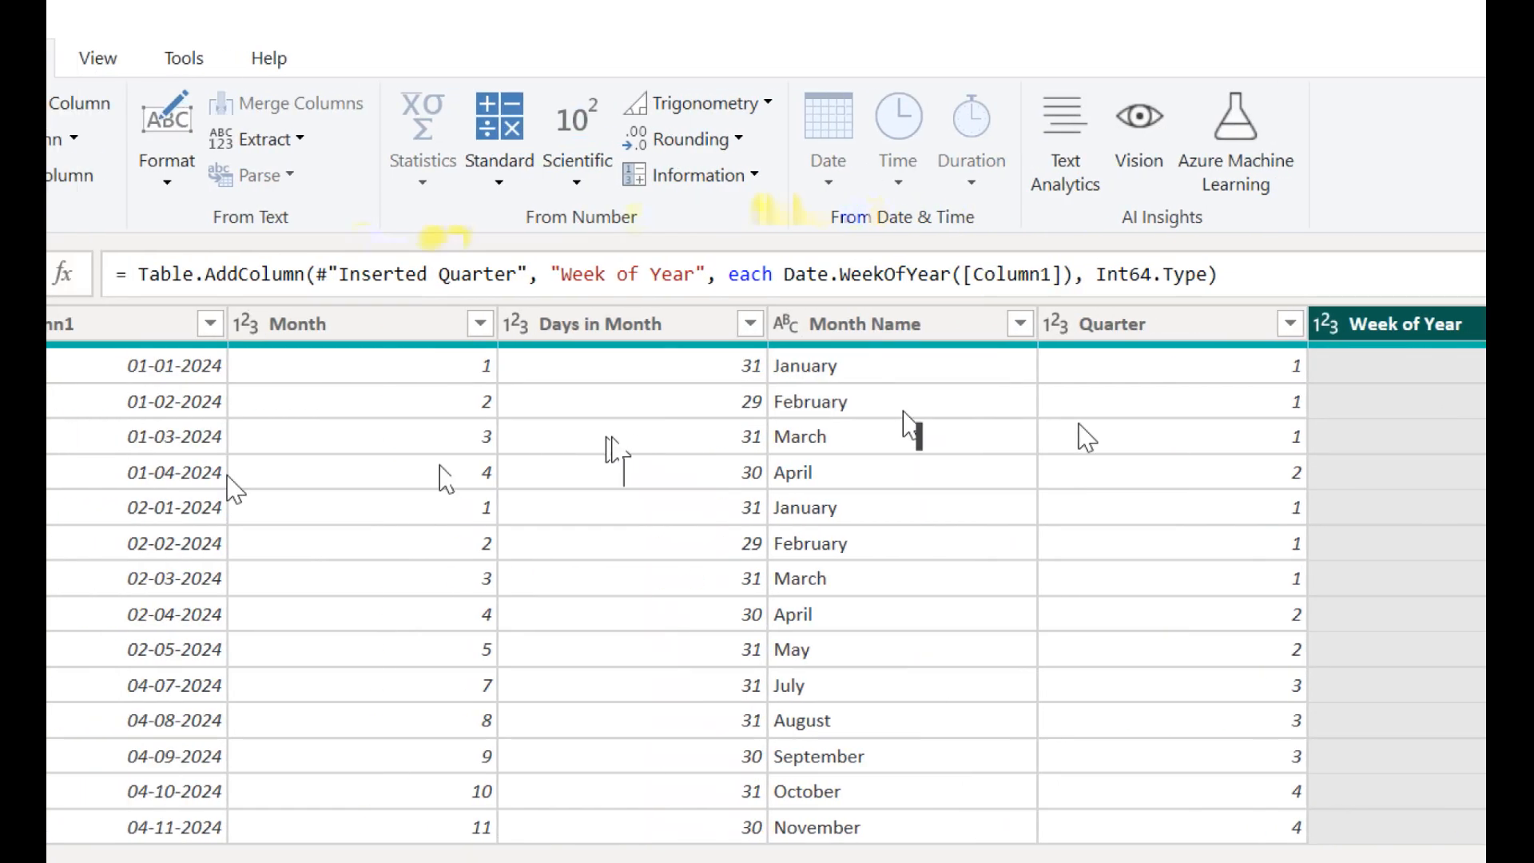
click(232, 476)
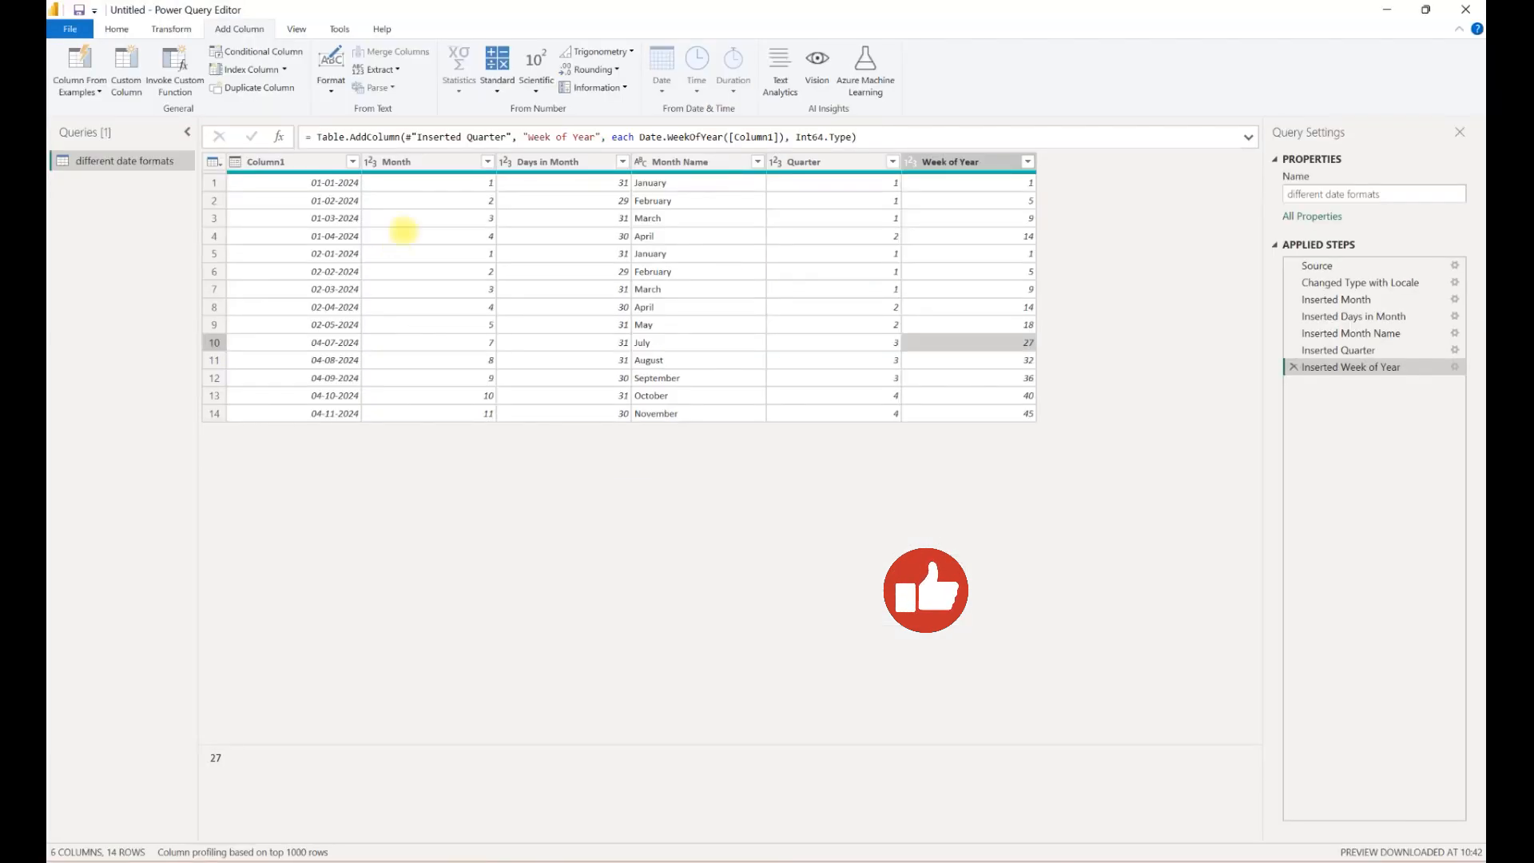
mouse_move(423, 170)
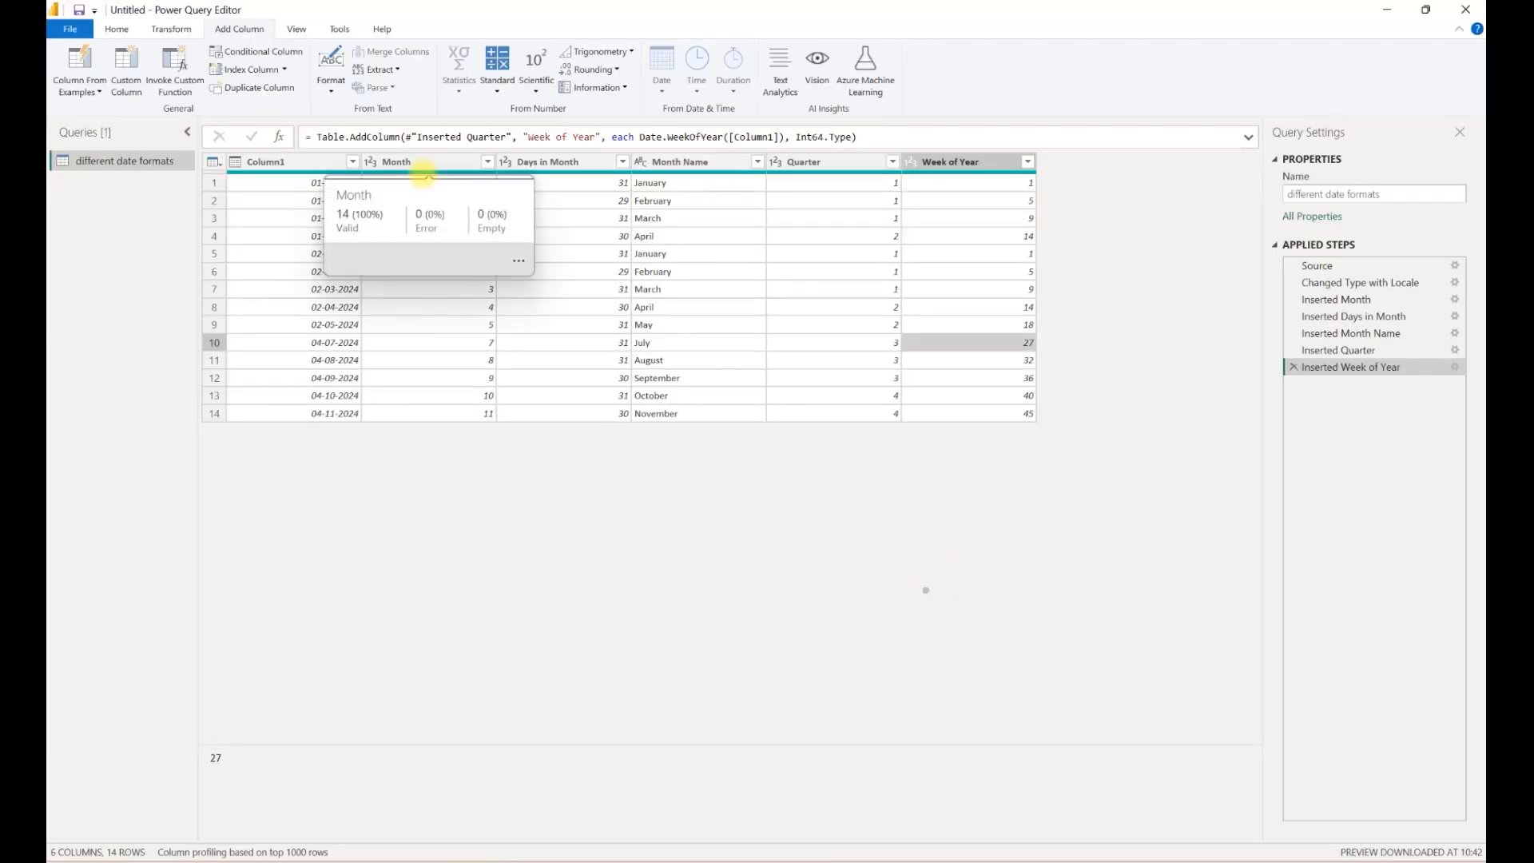